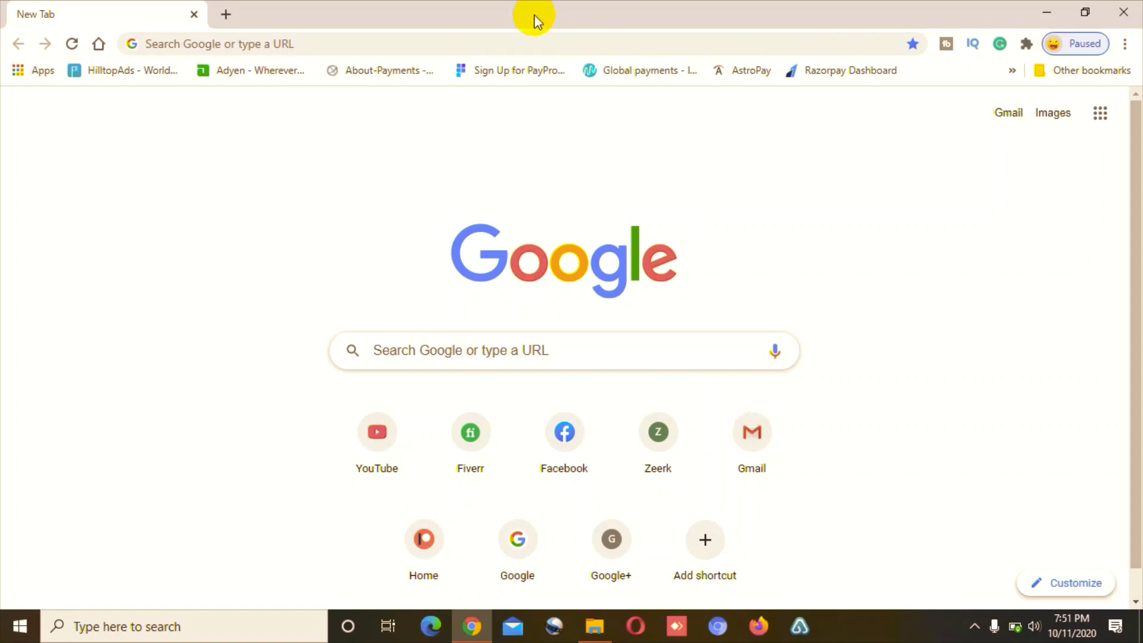
- Go to hostinger.in from the address bar suggestion and open its log in page
click(502, 46)
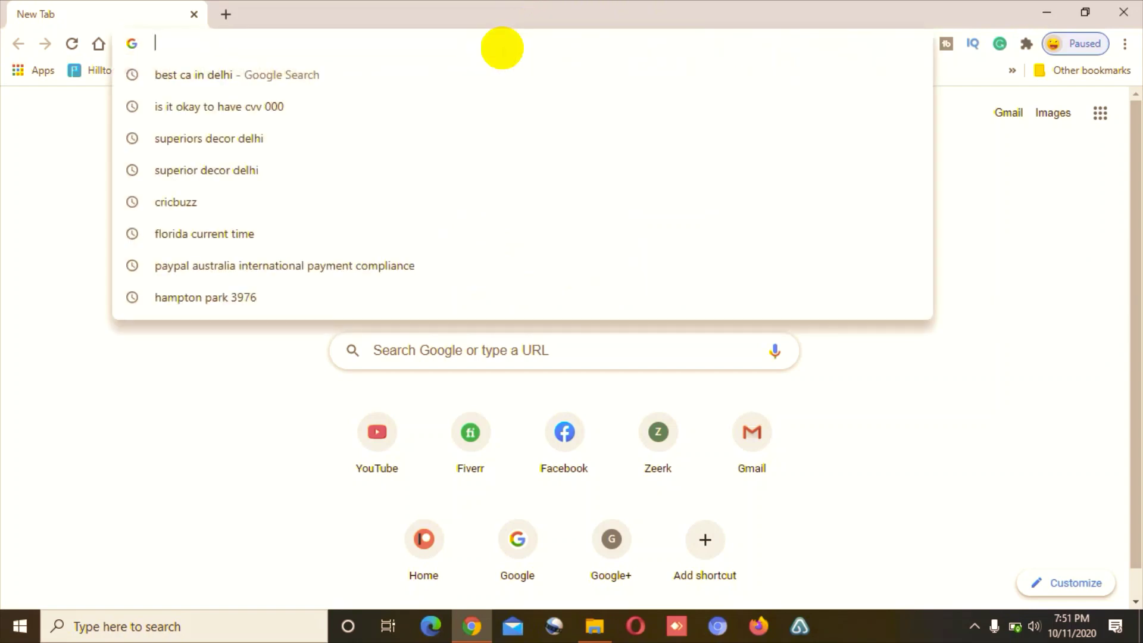
text(g)
key(BackSpace)
key(BackSpace)
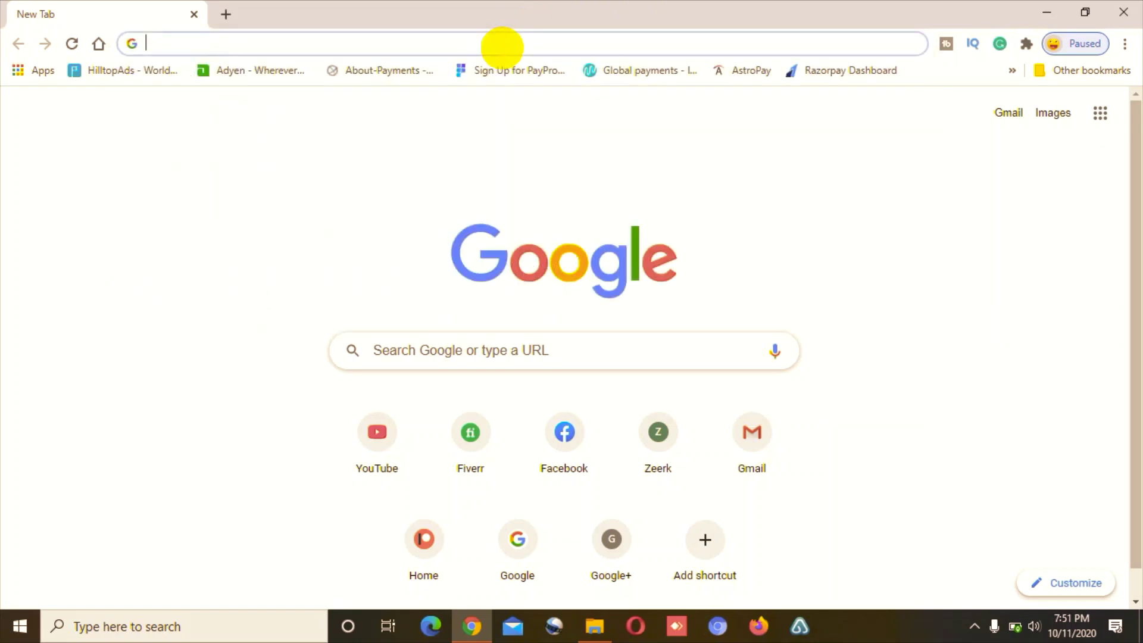
text(host)
key(Return)
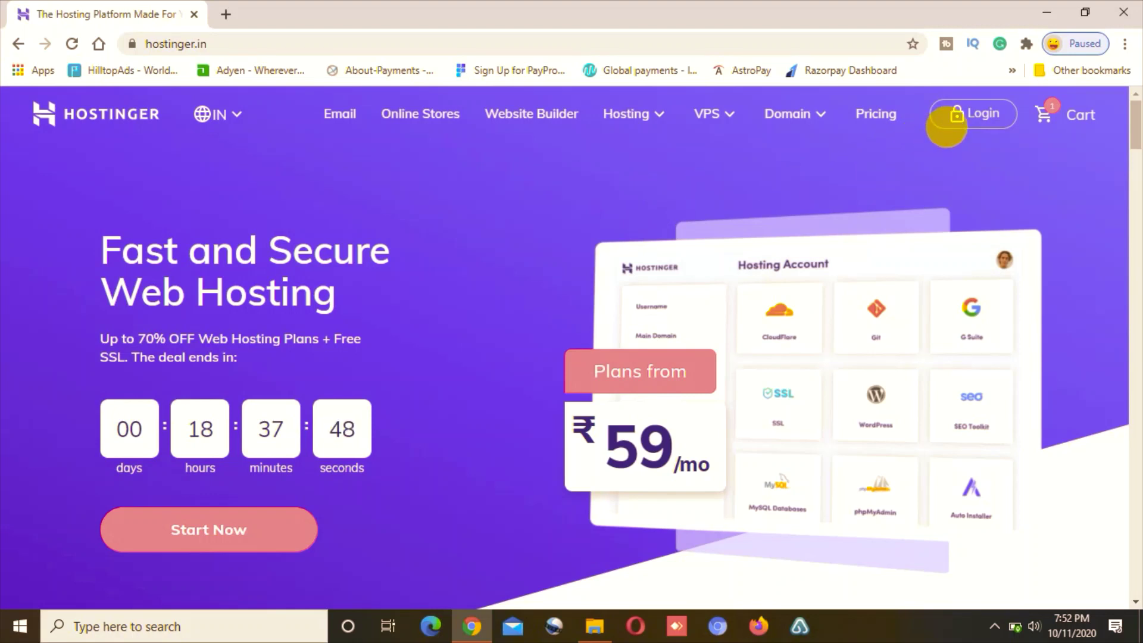
click(964, 119)
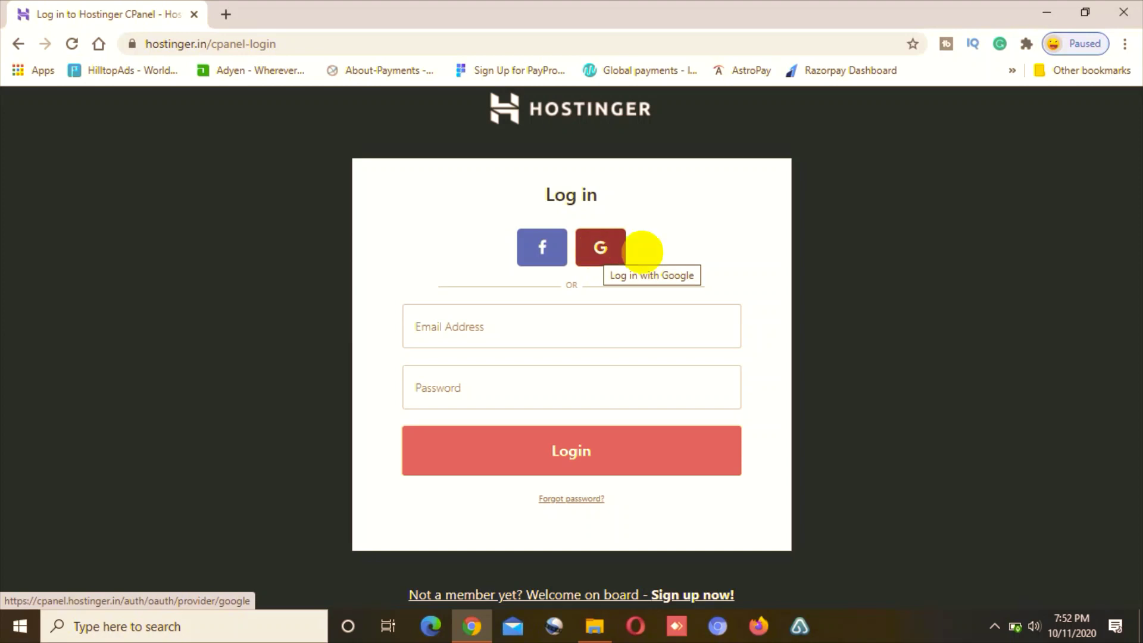
- Log in with Google, replacing the autofilled email with the account's email, then enter the password
click(614, 258)
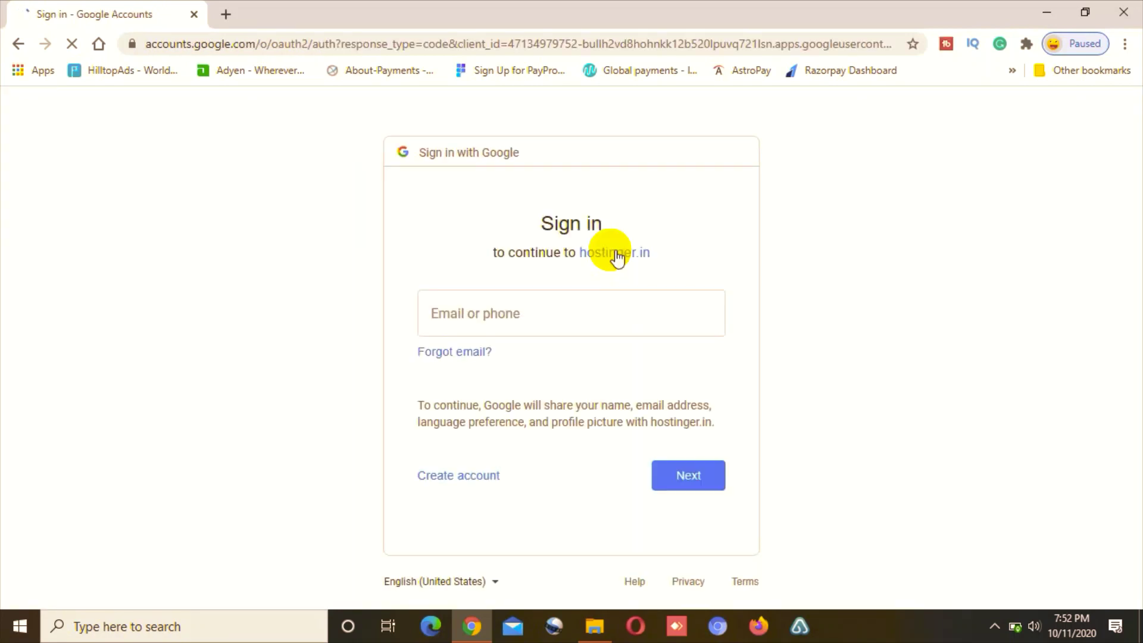
click(602, 323)
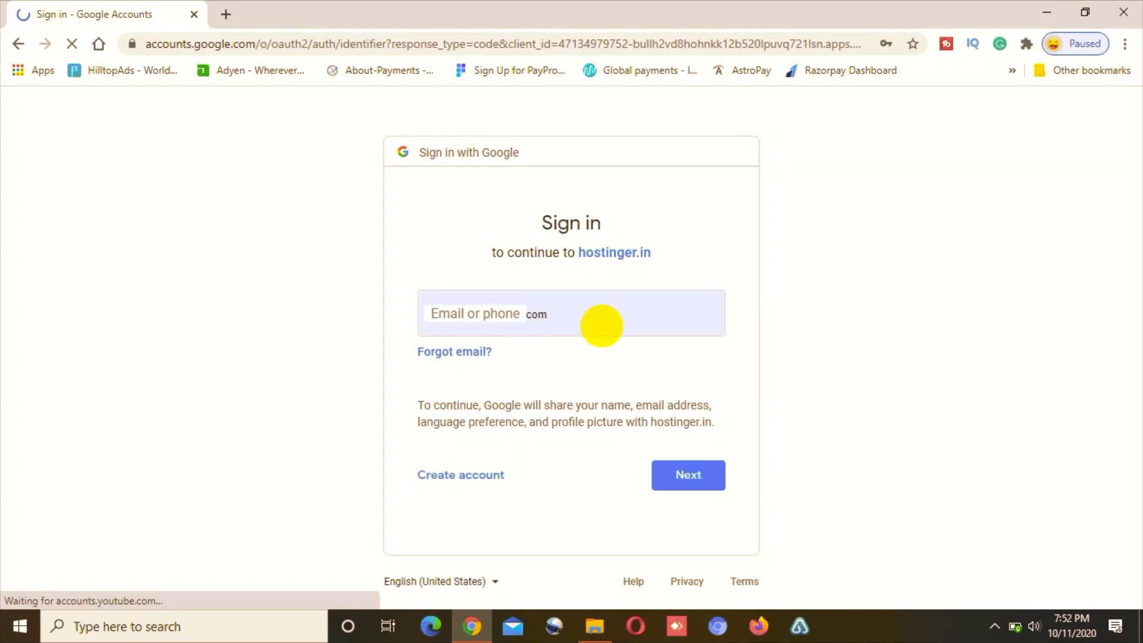
key(ctrl+a)
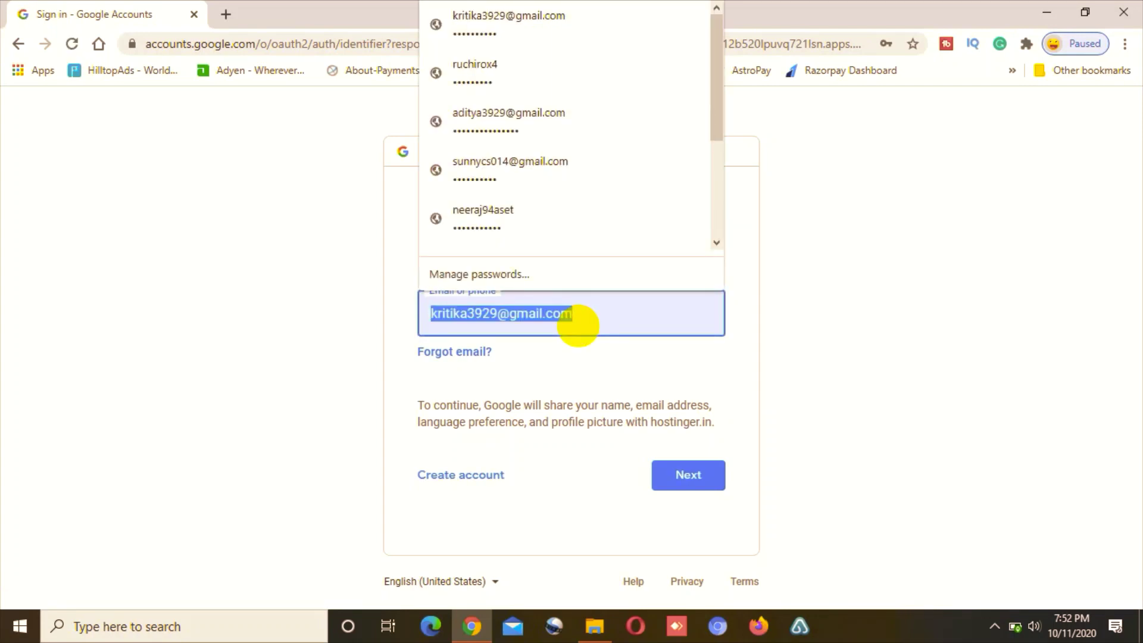
key(BackSpace)
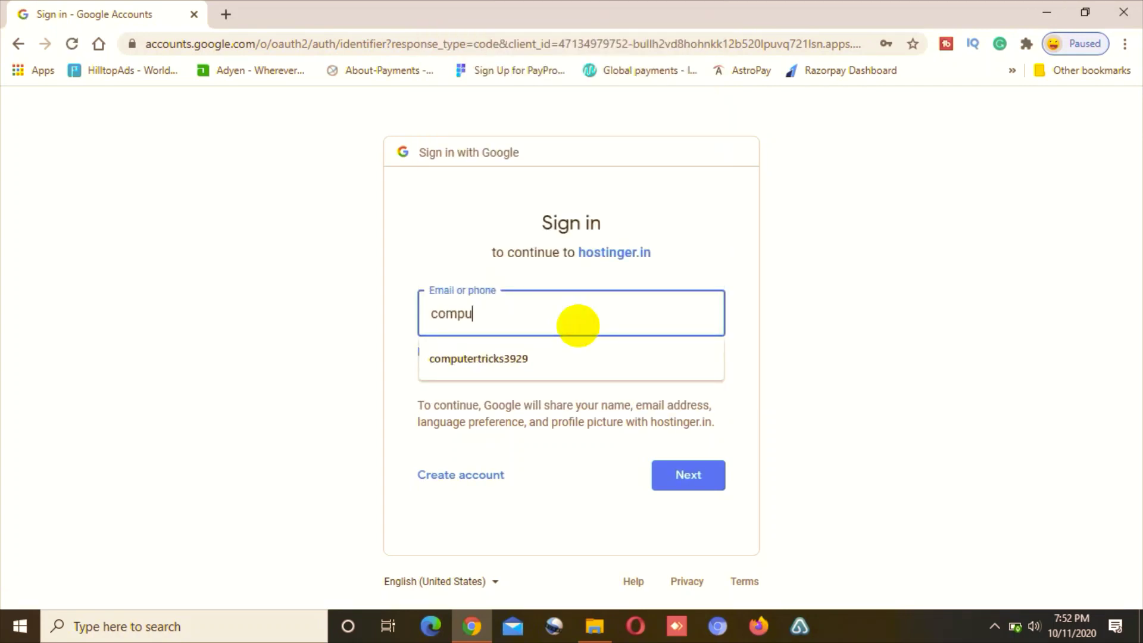
click(533, 360)
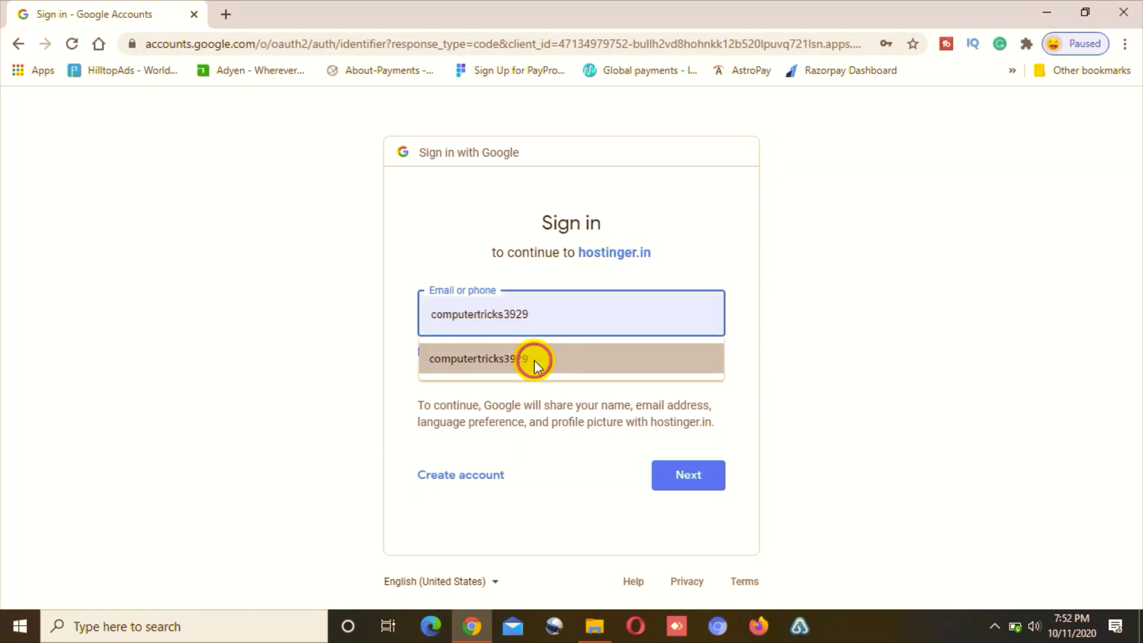
click(701, 476)
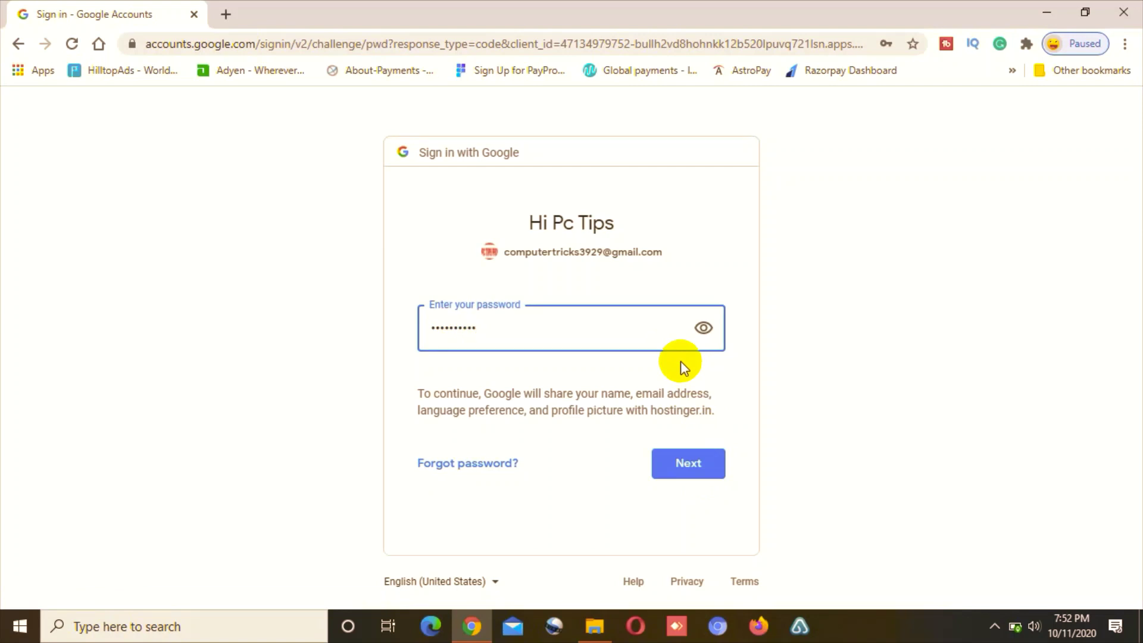
click(712, 463)
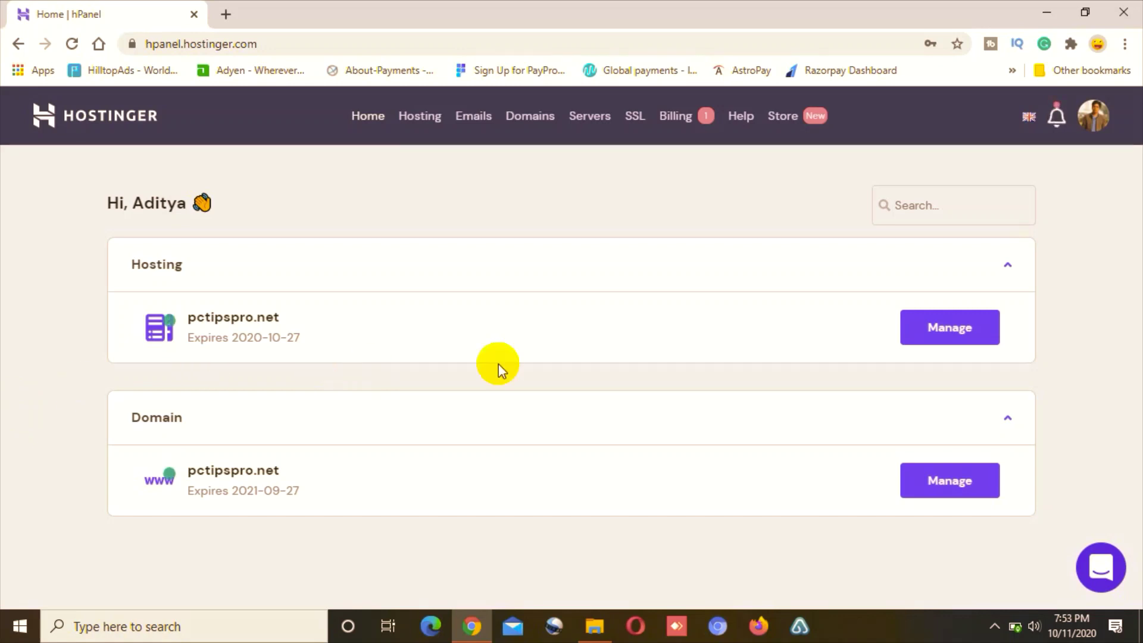
- Manage the pctipspro.net hosting plan and scroll to its Files tools
click(949, 327)
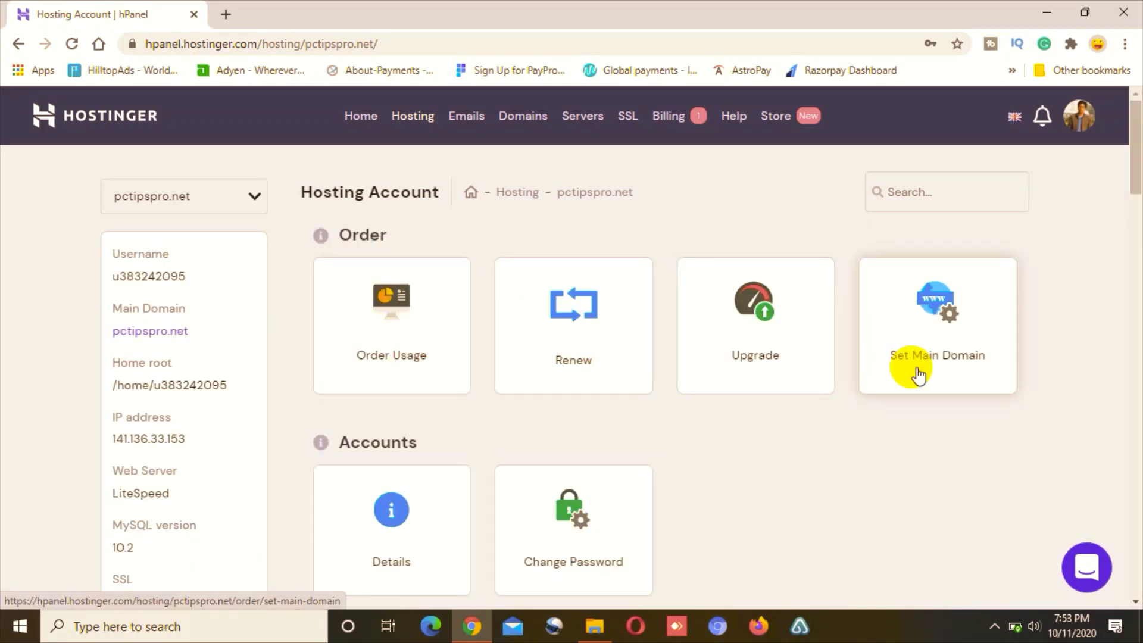
drag(1136, 170, 1137, 128)
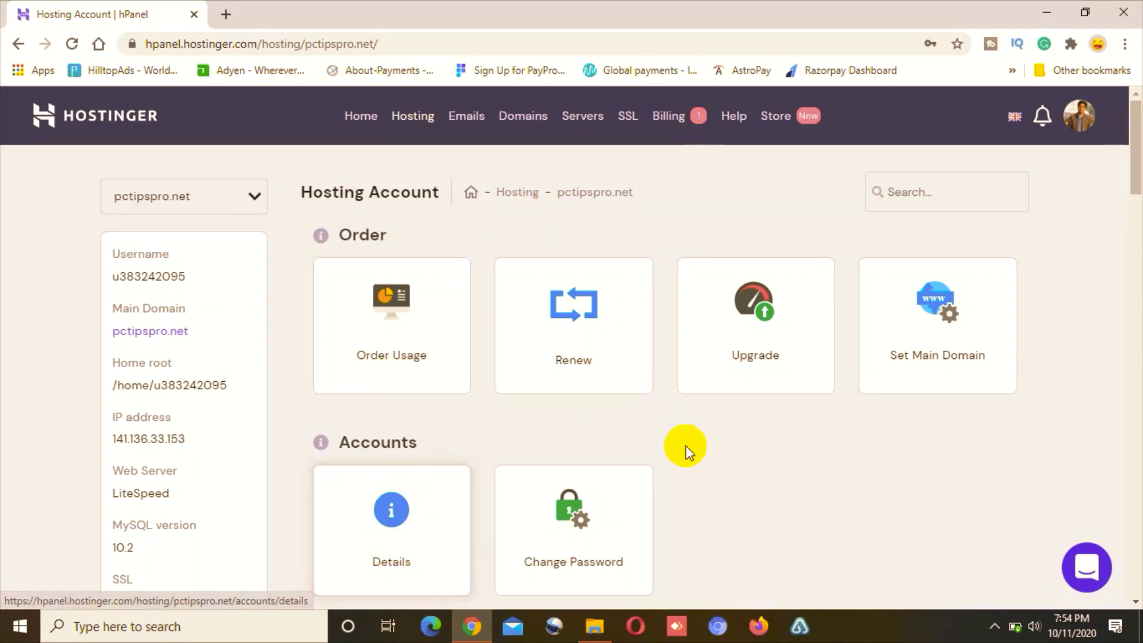
drag(1138, 154, 1139, 419)
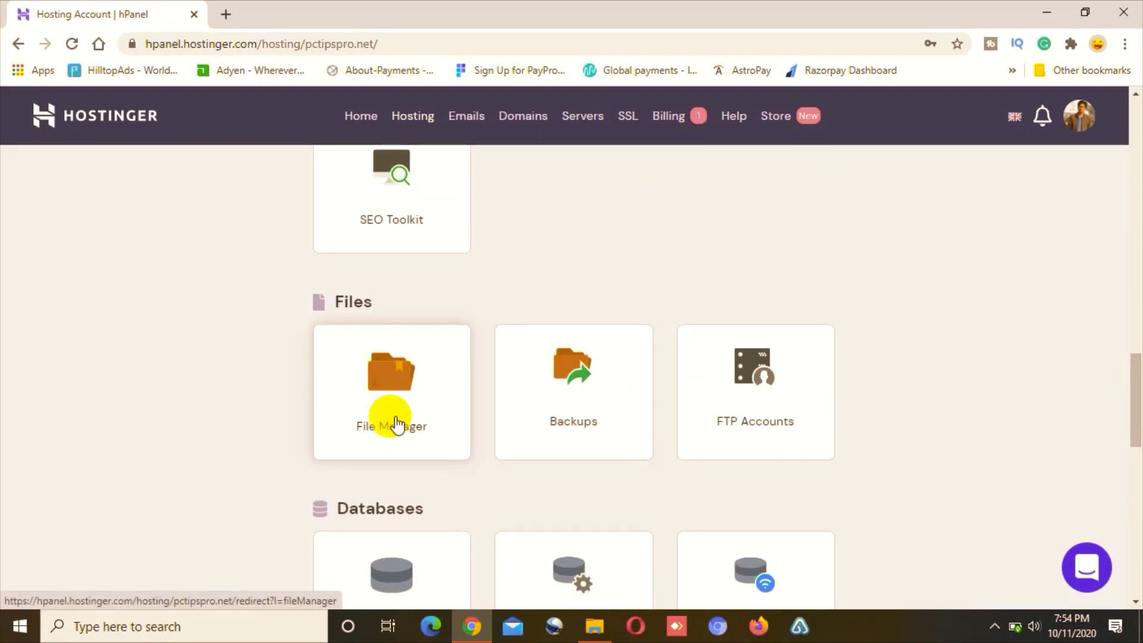
- Launch the File Manager card from the pctipspro.net Files section
click(396, 425)
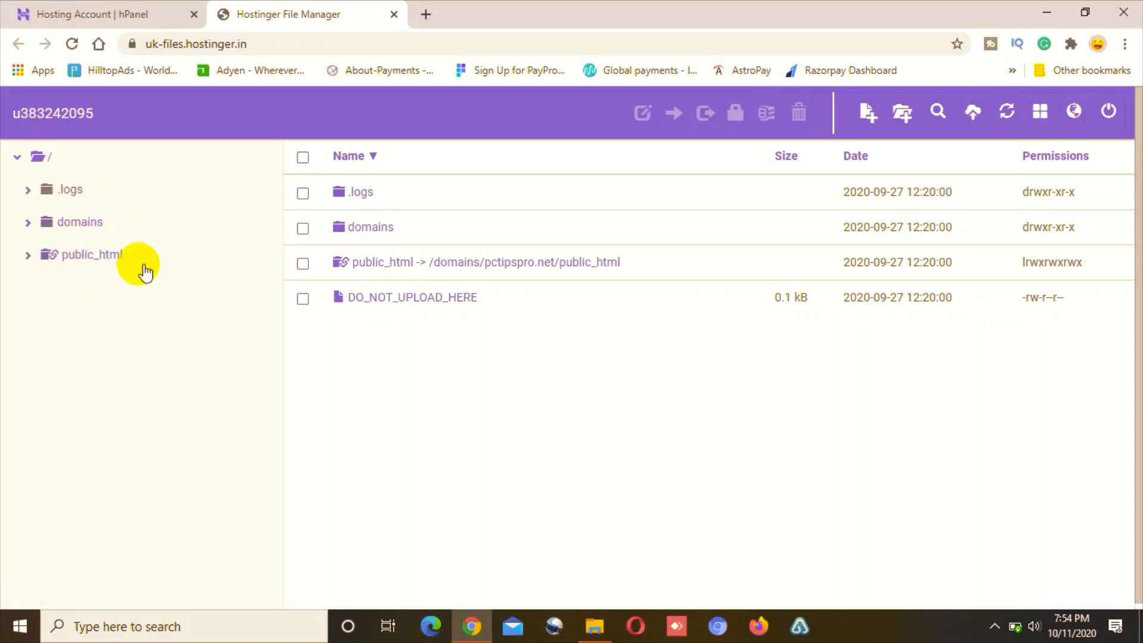
- Navigate the File Manager into domains › pctipspro.net › public_html
click(97, 262)
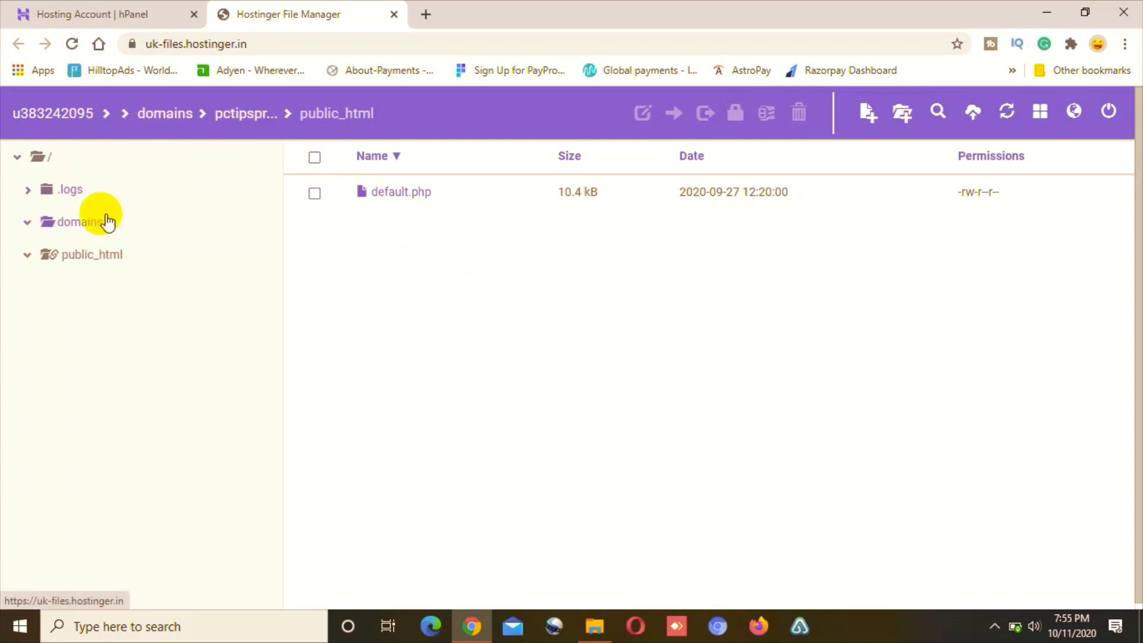
click(86, 224)
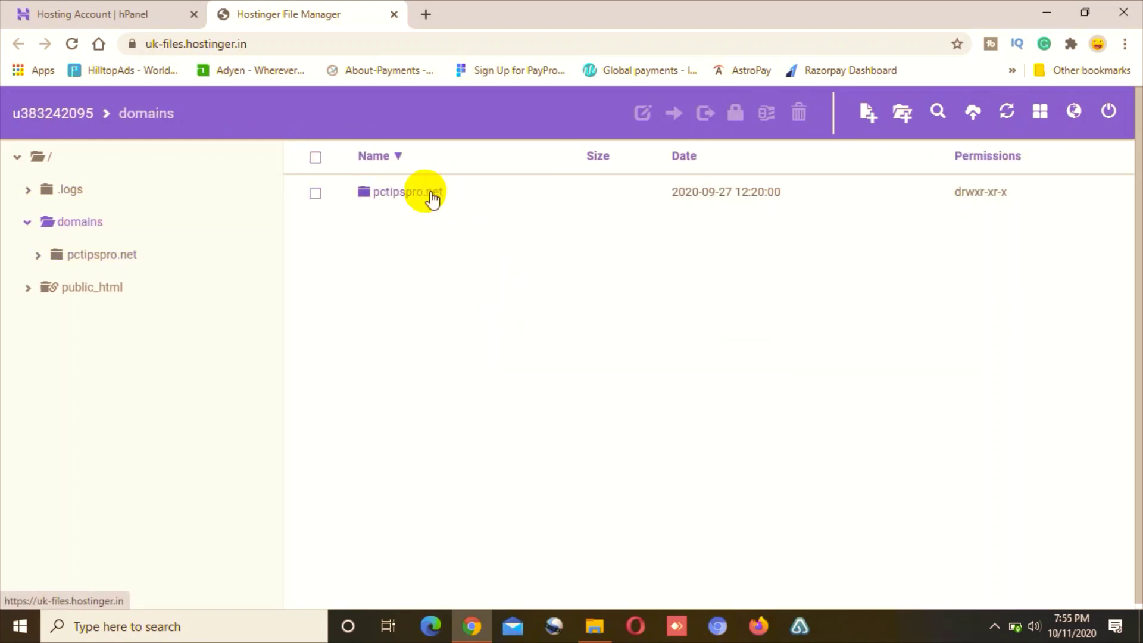
double_click(427, 200)
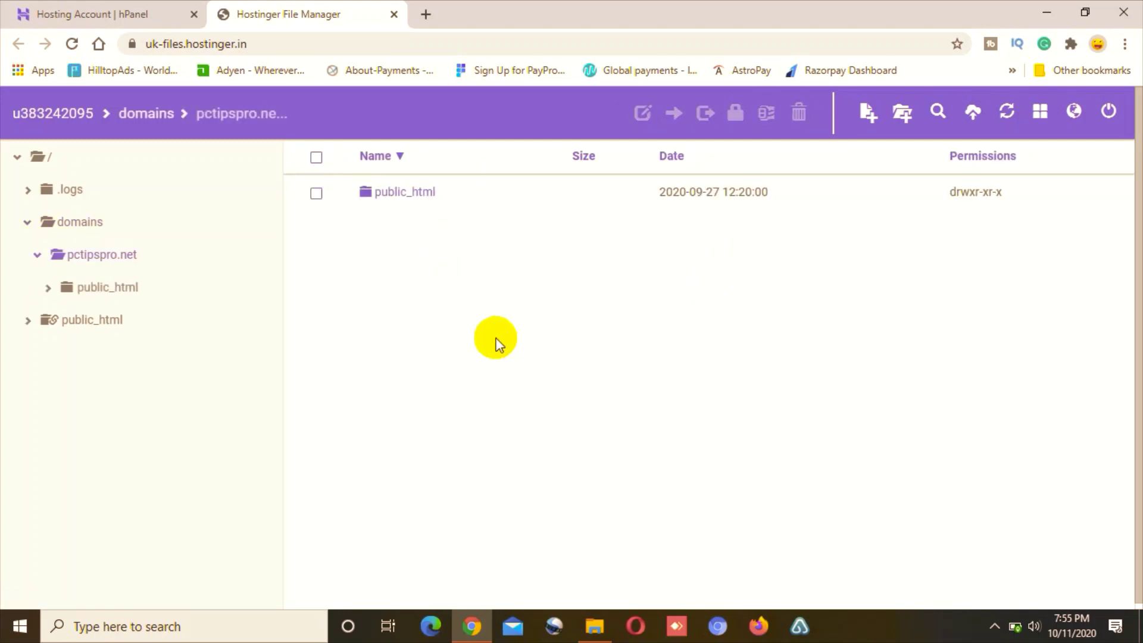
double_click(410, 197)
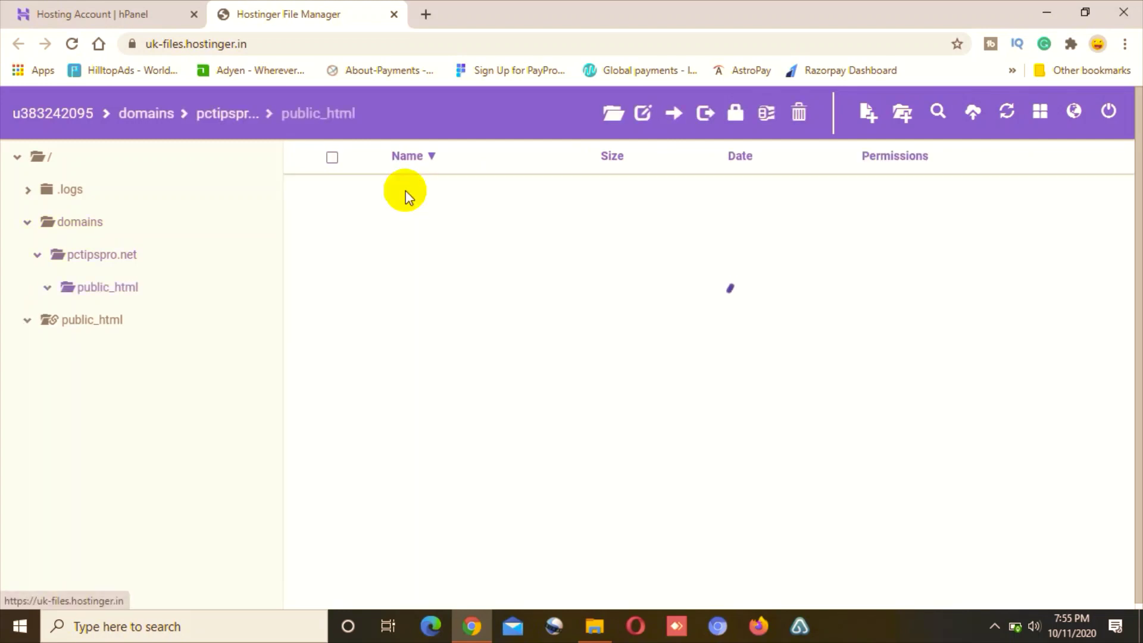
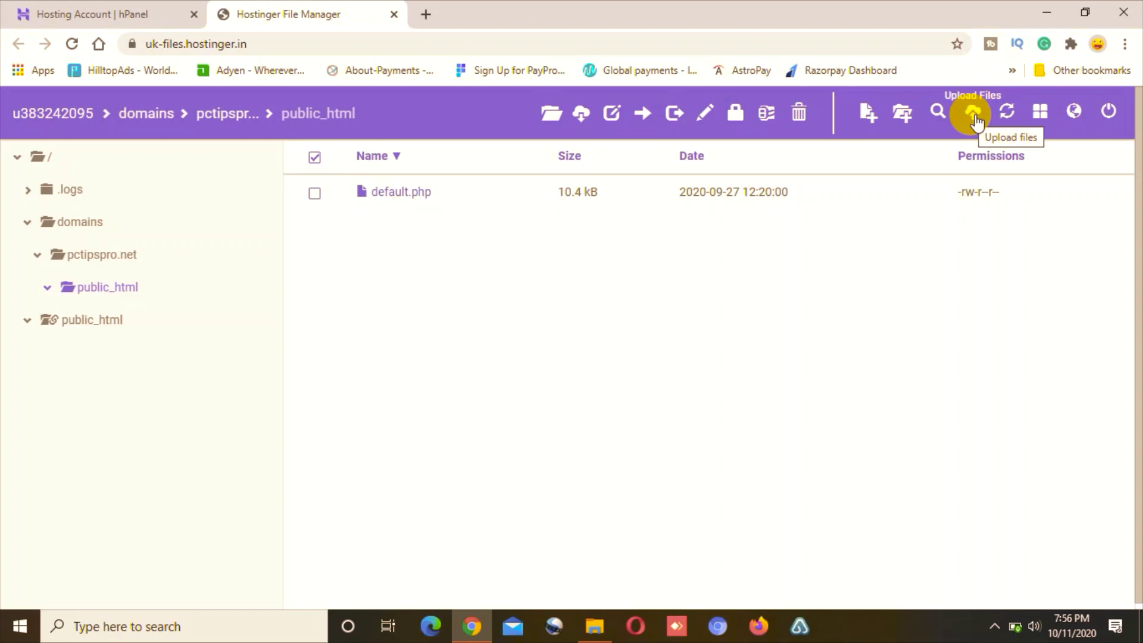
- Queue about.html, contact.html, index.html and services.html from Downloads > pc tips pro for upload
click(973, 114)
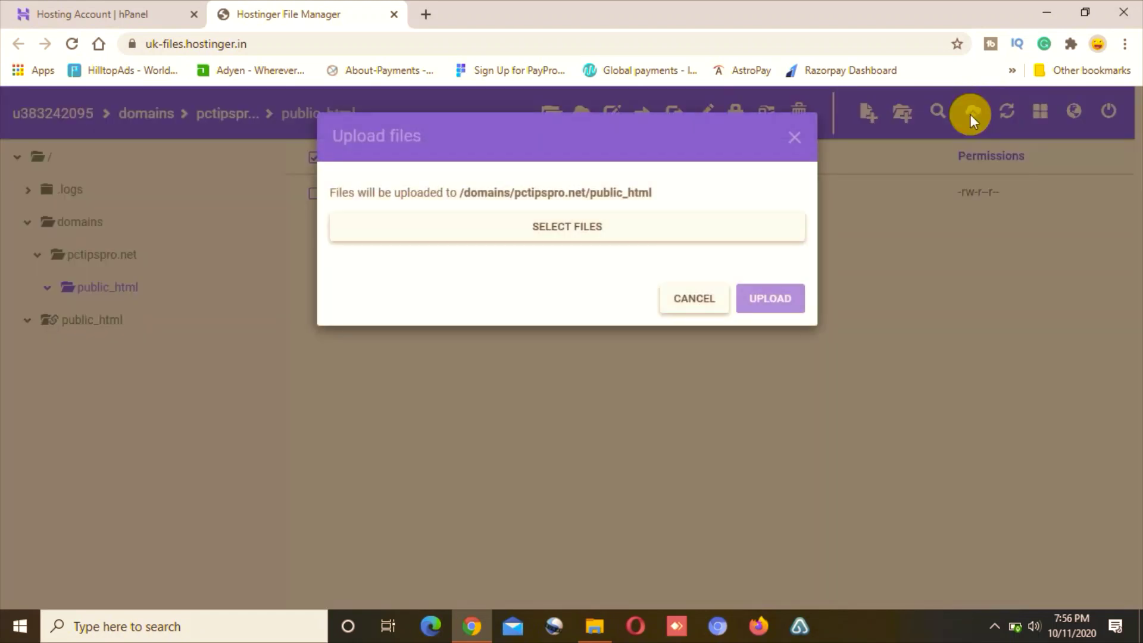
click(590, 240)
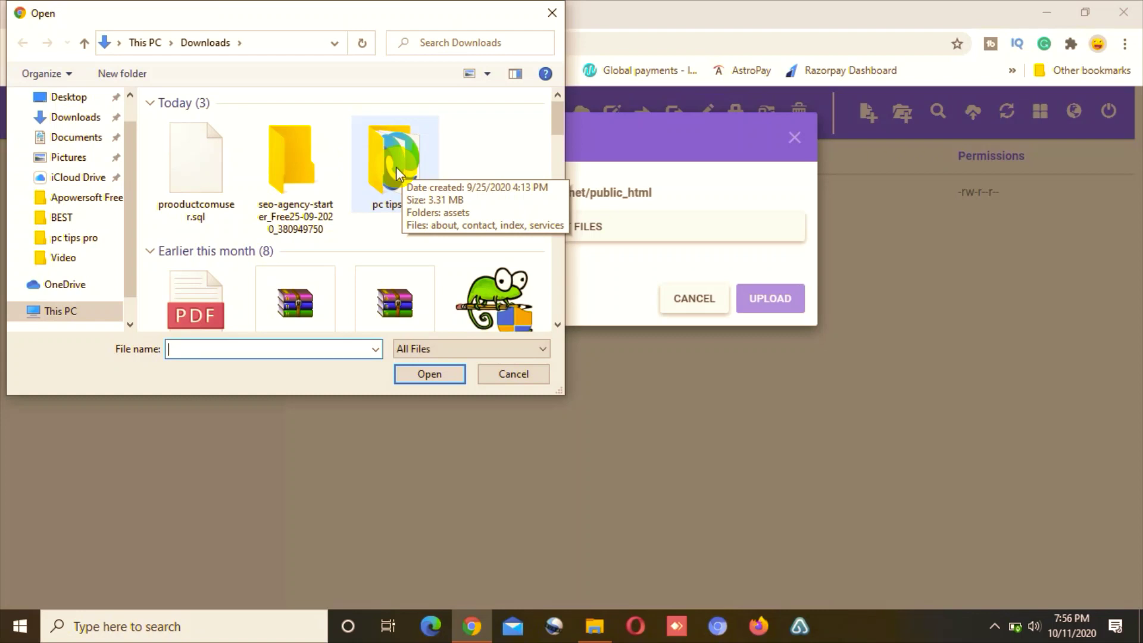
click(379, 180)
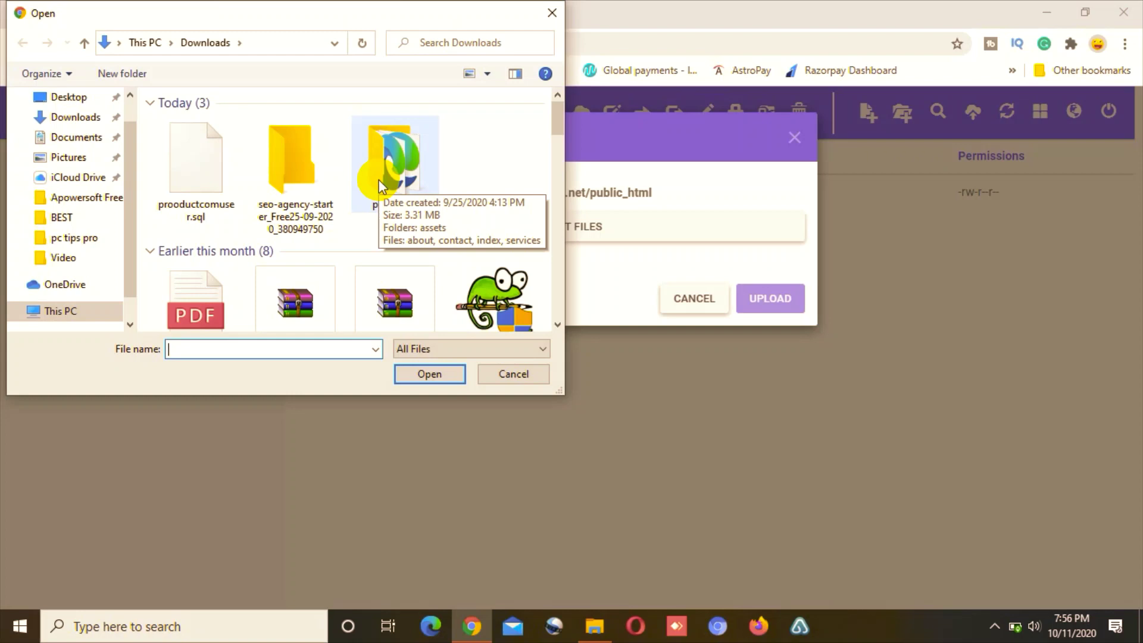
double_click(379, 180)
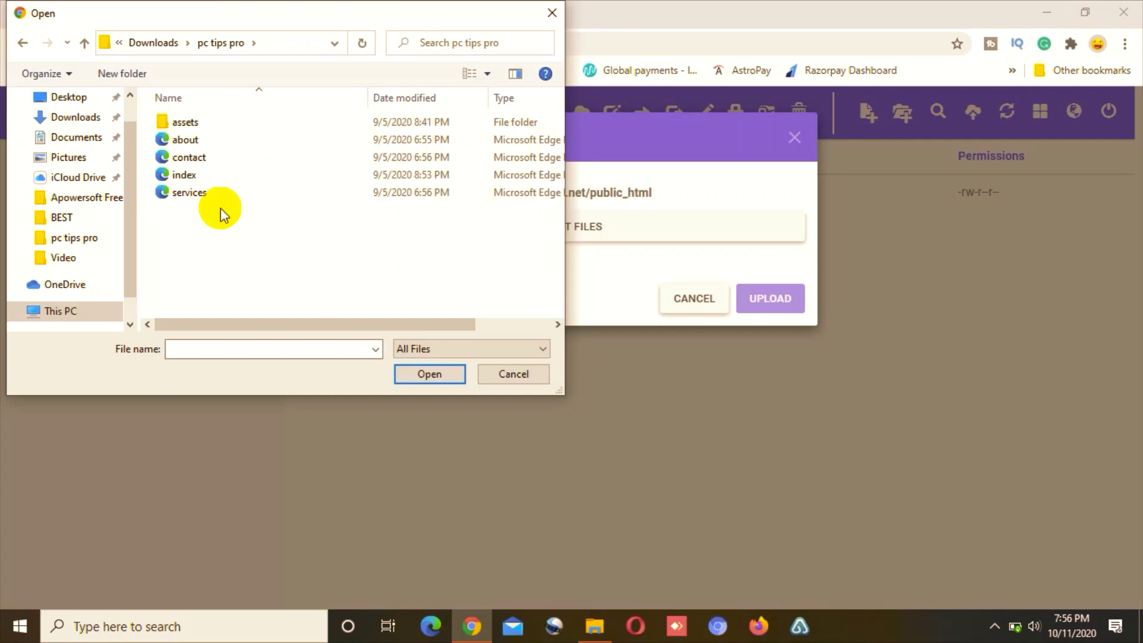
click(188, 146)
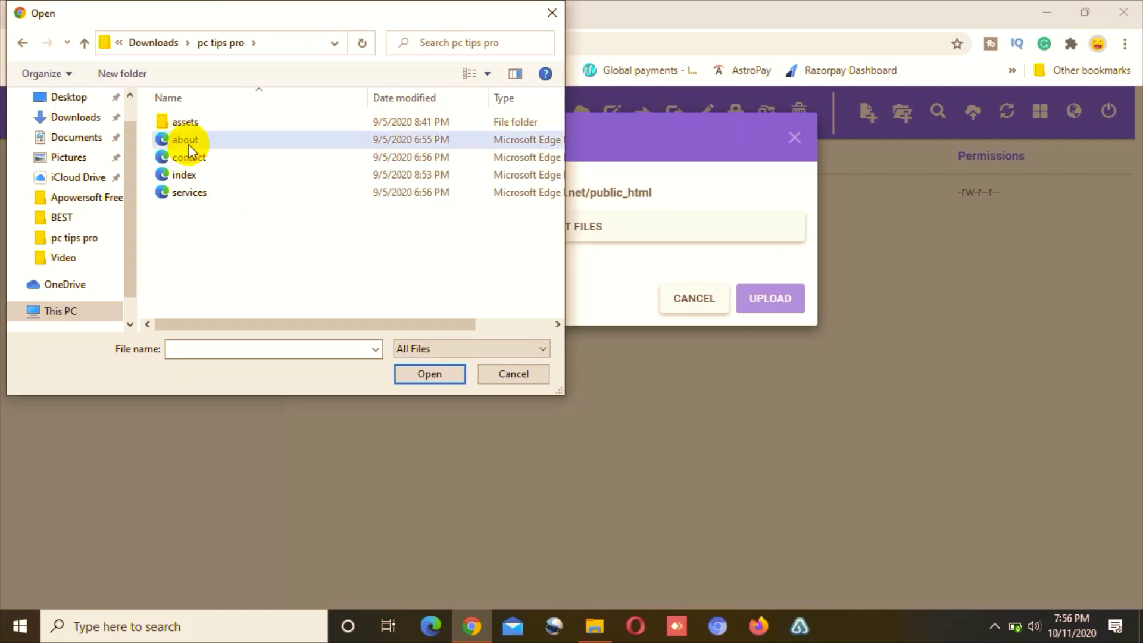
ctrl+click(223, 159)
ctrl+click(220, 177)
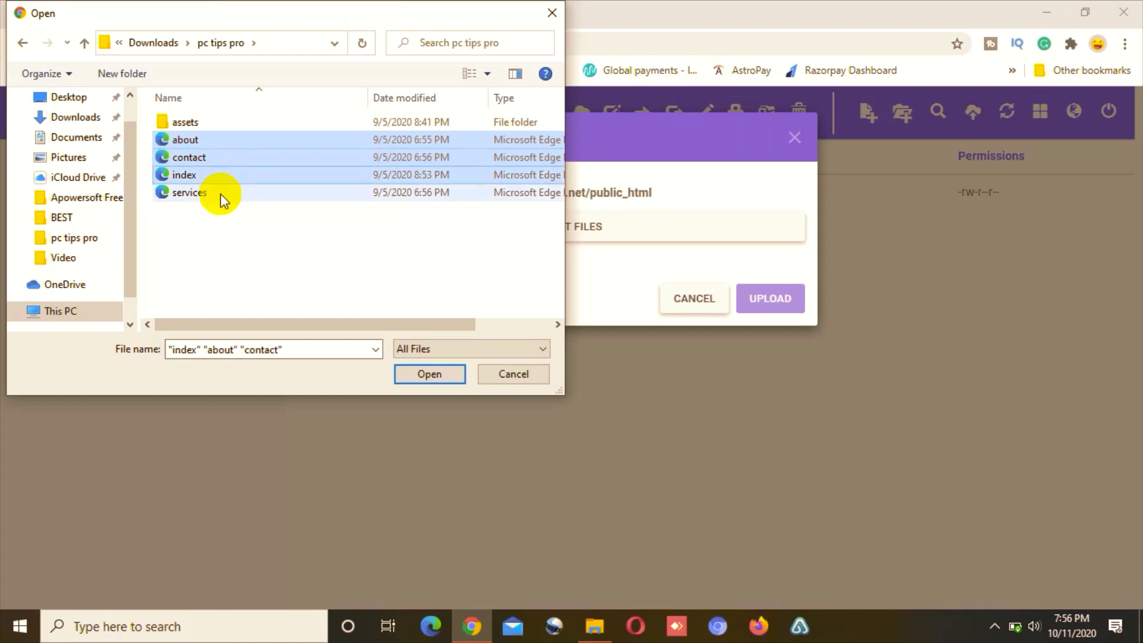
ctrl+click(220, 194)
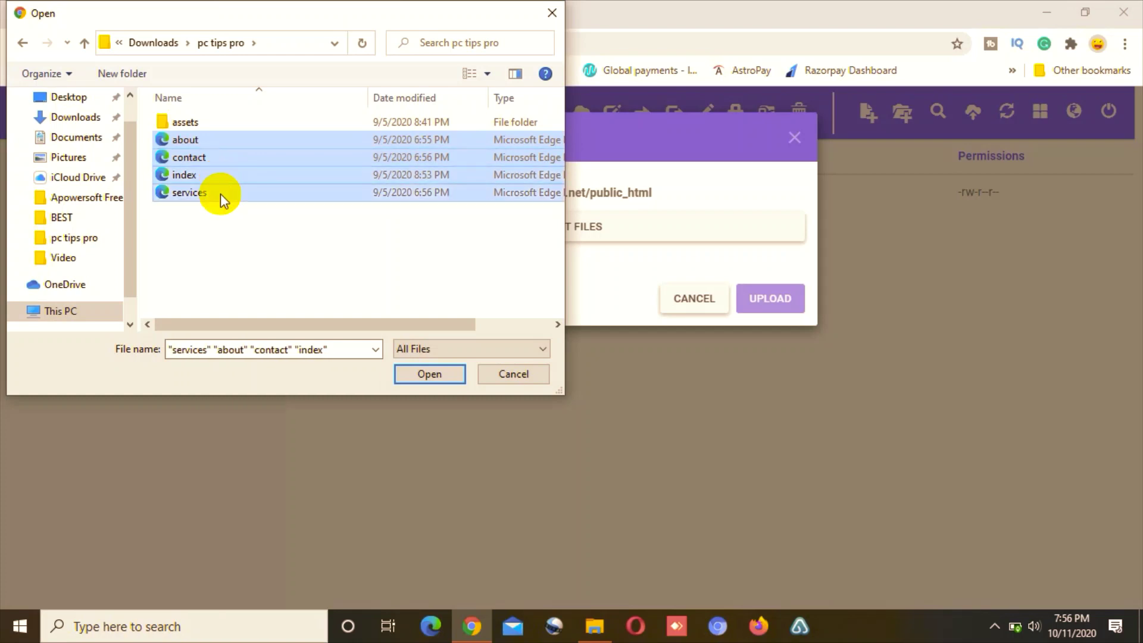
click(428, 376)
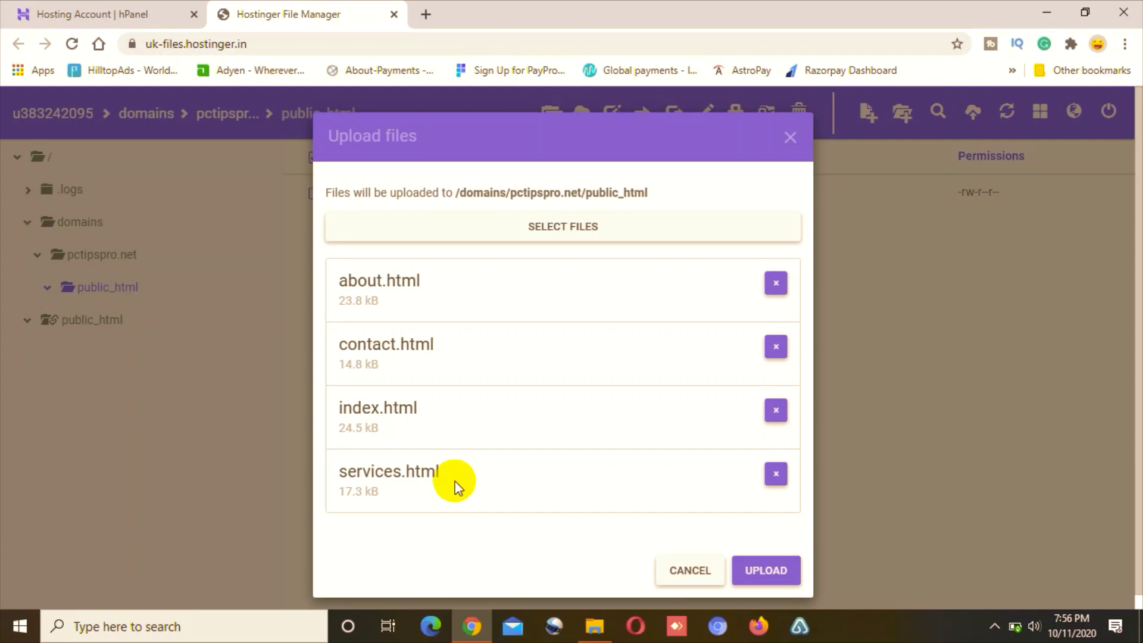
- Load pctipspro.net in a new tab, confirm it still shows Hostinger's default page, then return
click(425, 14)
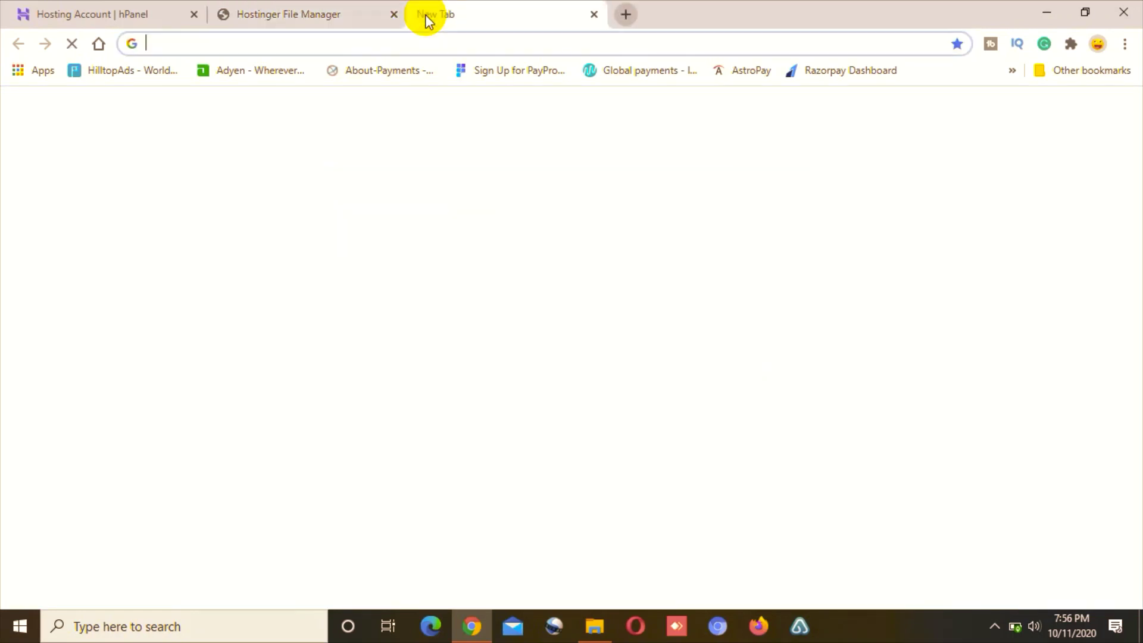
text(pctipro)
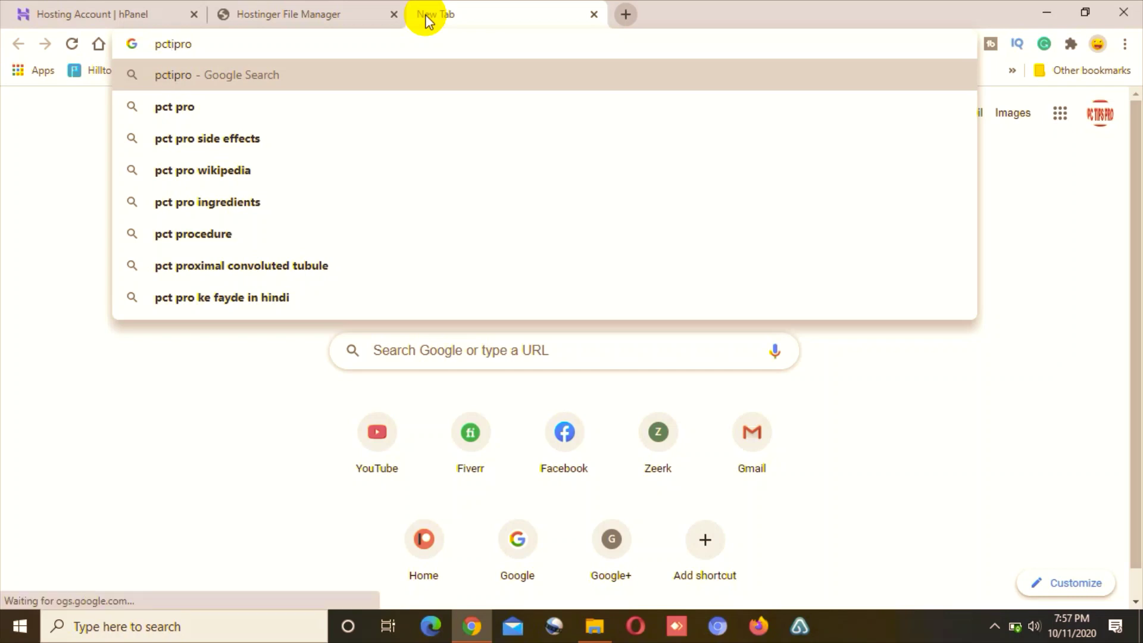
key(BackSpace)
key(BackSpace)
text(spro)
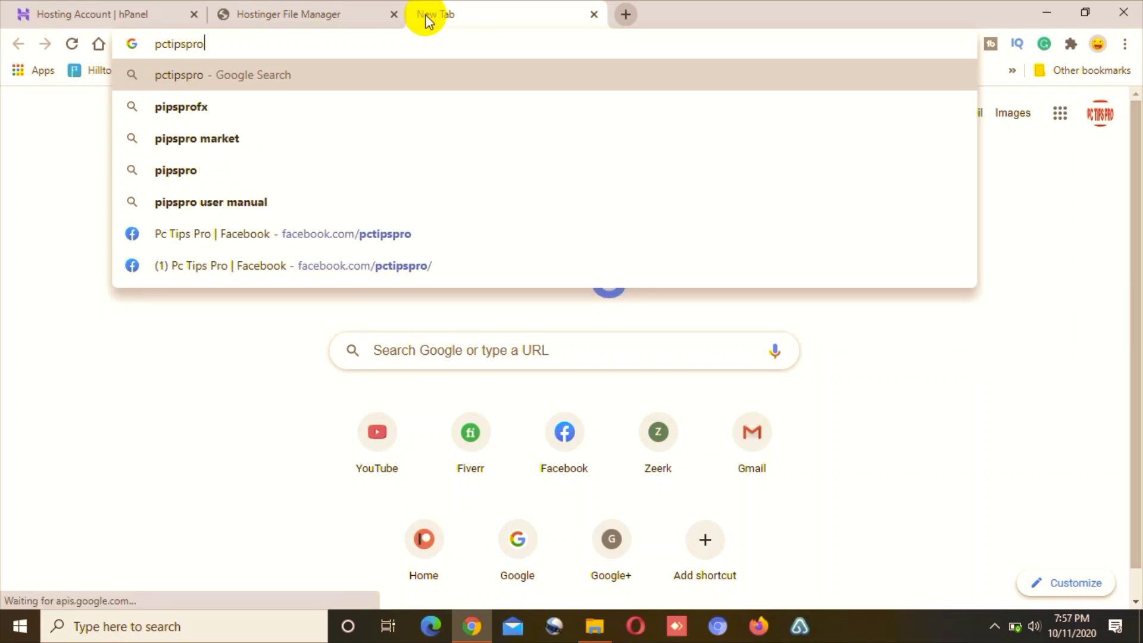
text(.net)
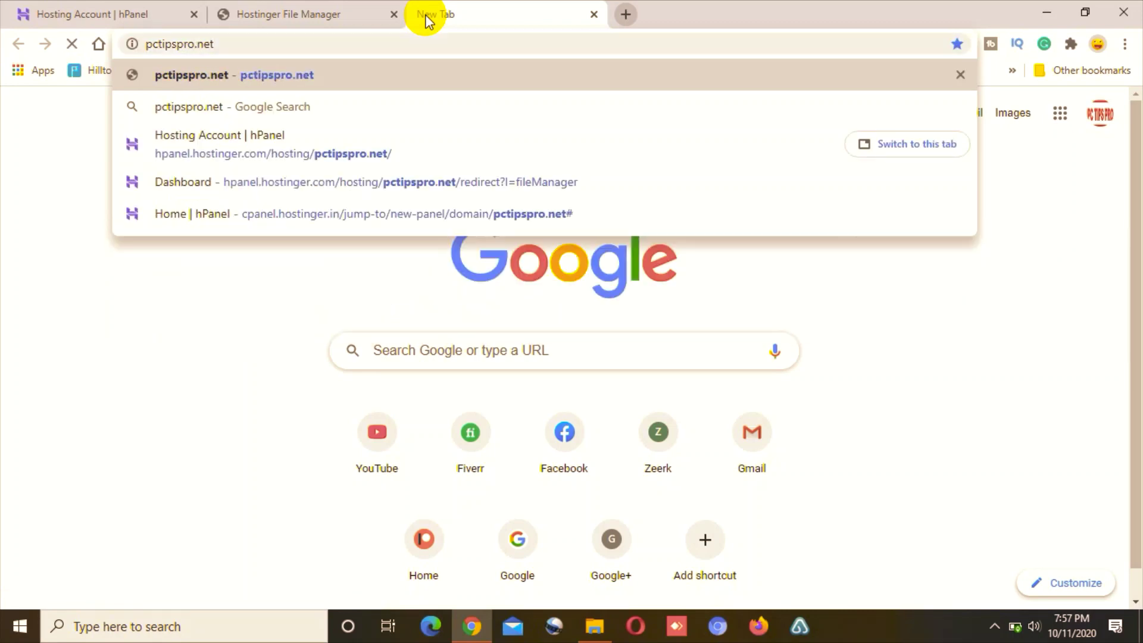
key(Return)
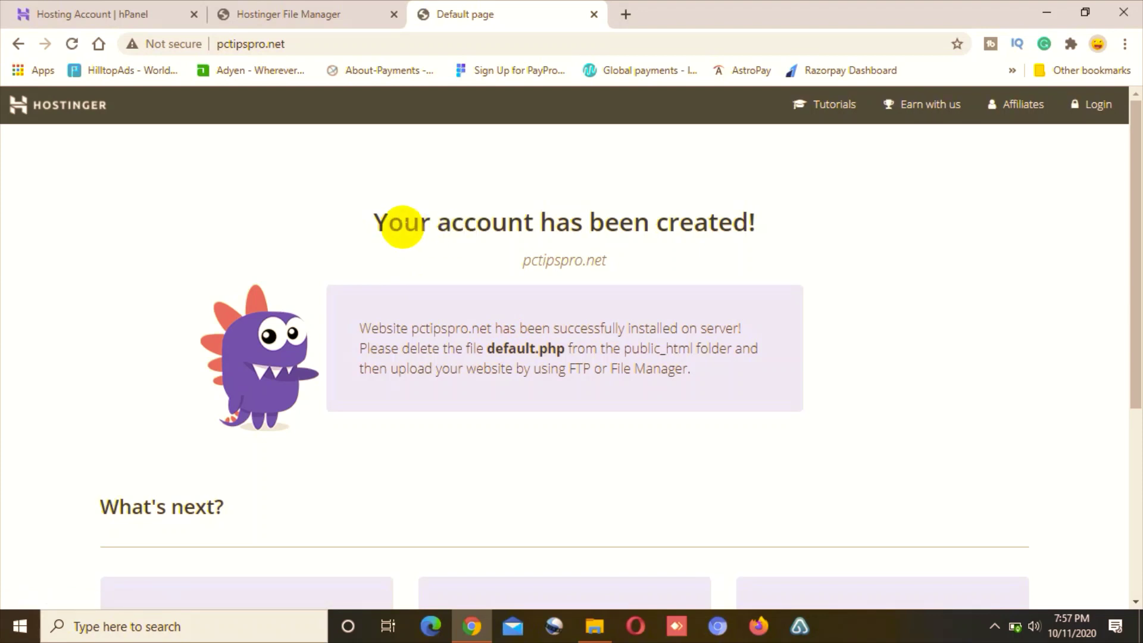
drag(373, 223, 749, 400)
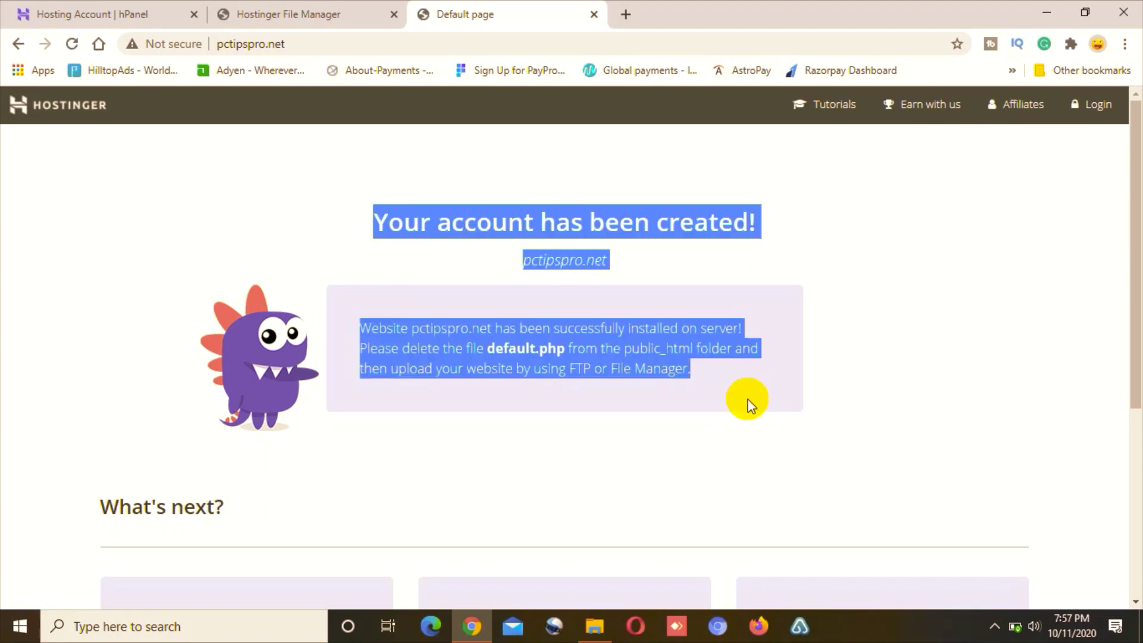
click(815, 440)
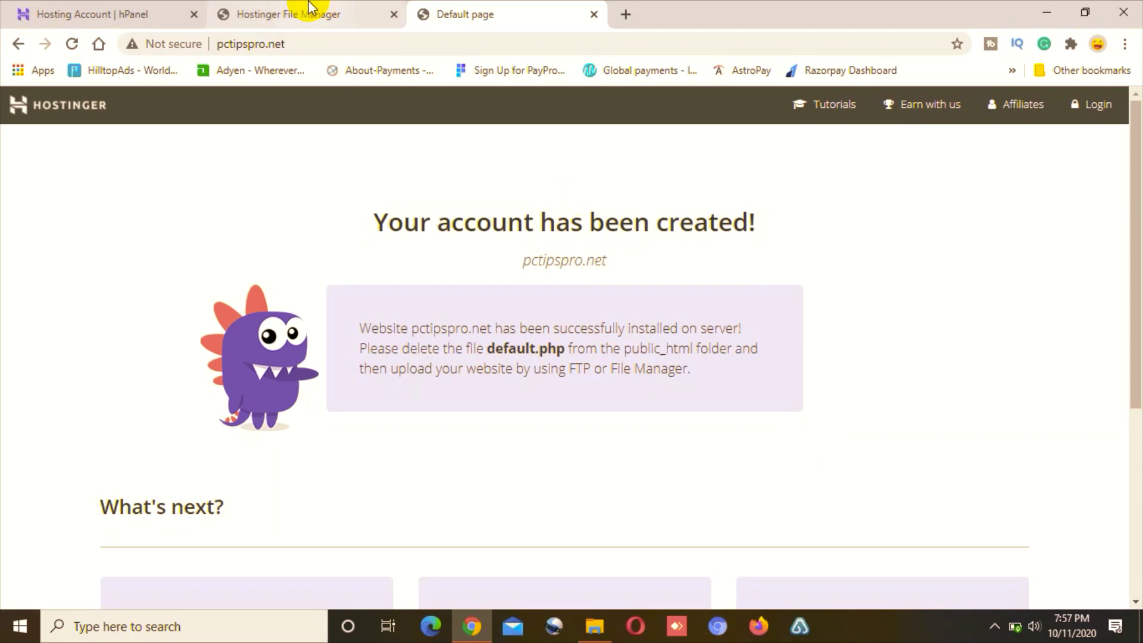
click(309, 13)
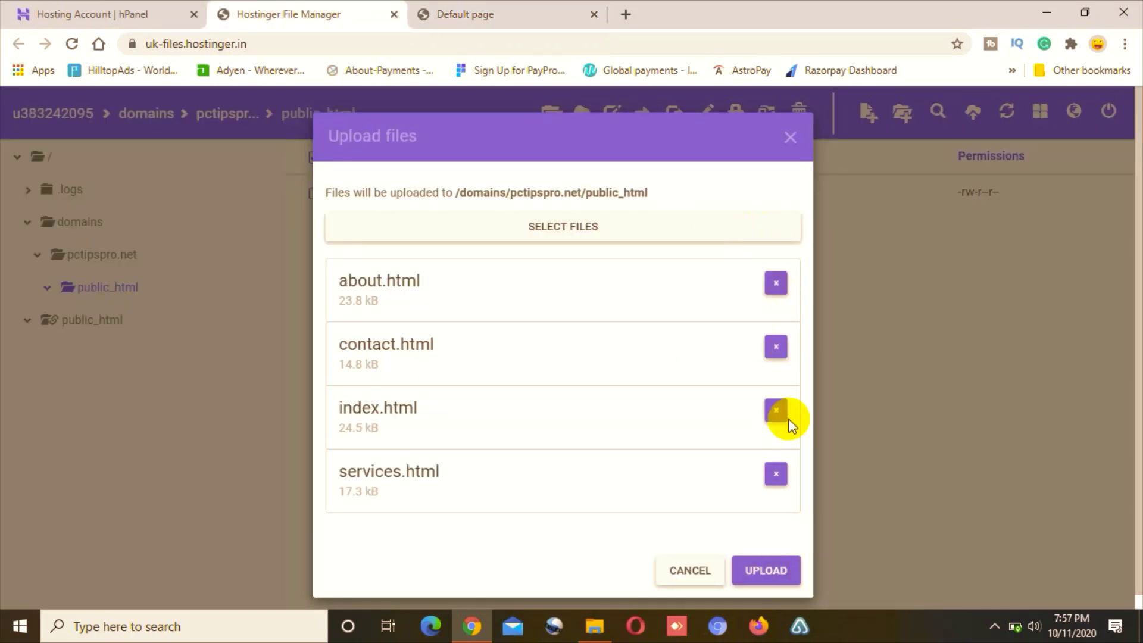
- Upload the four queued HTML pages and delete default.php from public_html
click(767, 570)
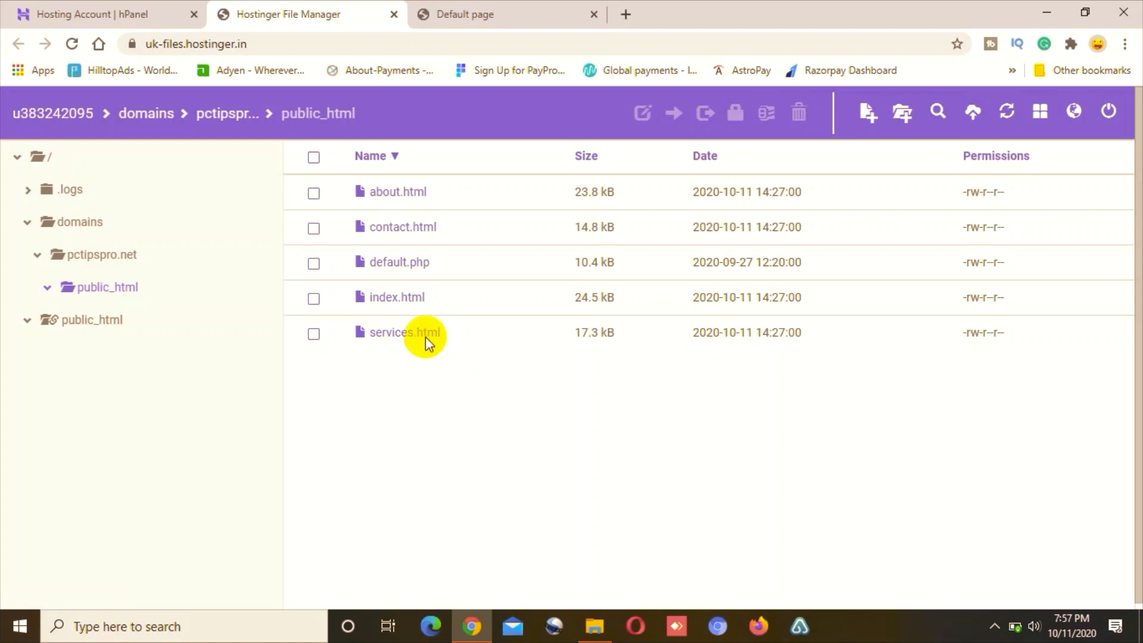
click(434, 265)
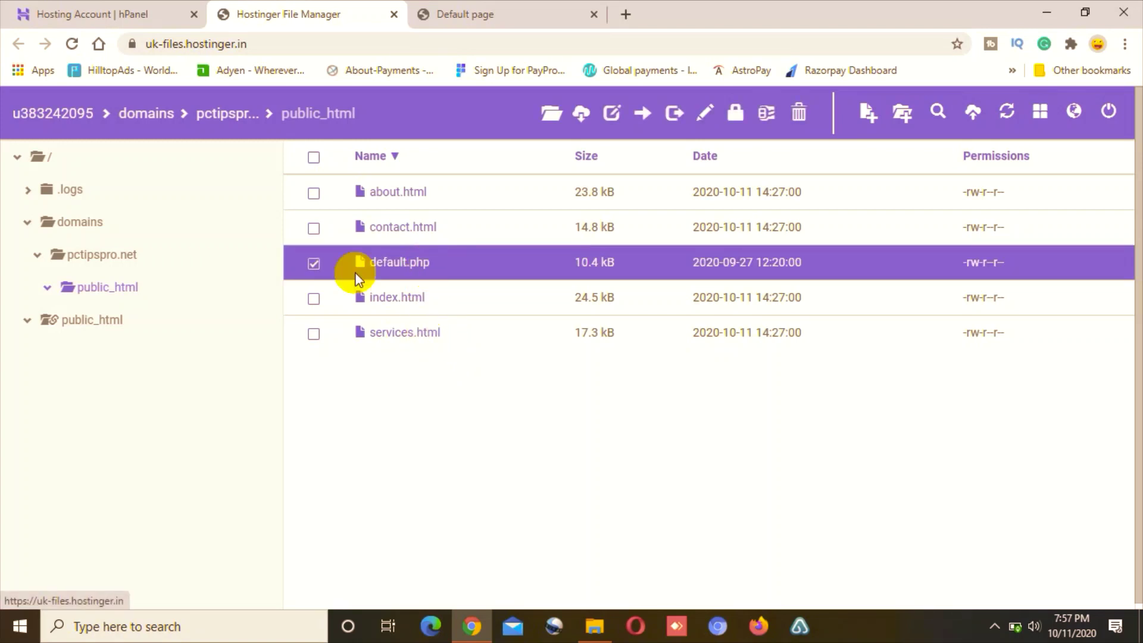
click(804, 110)
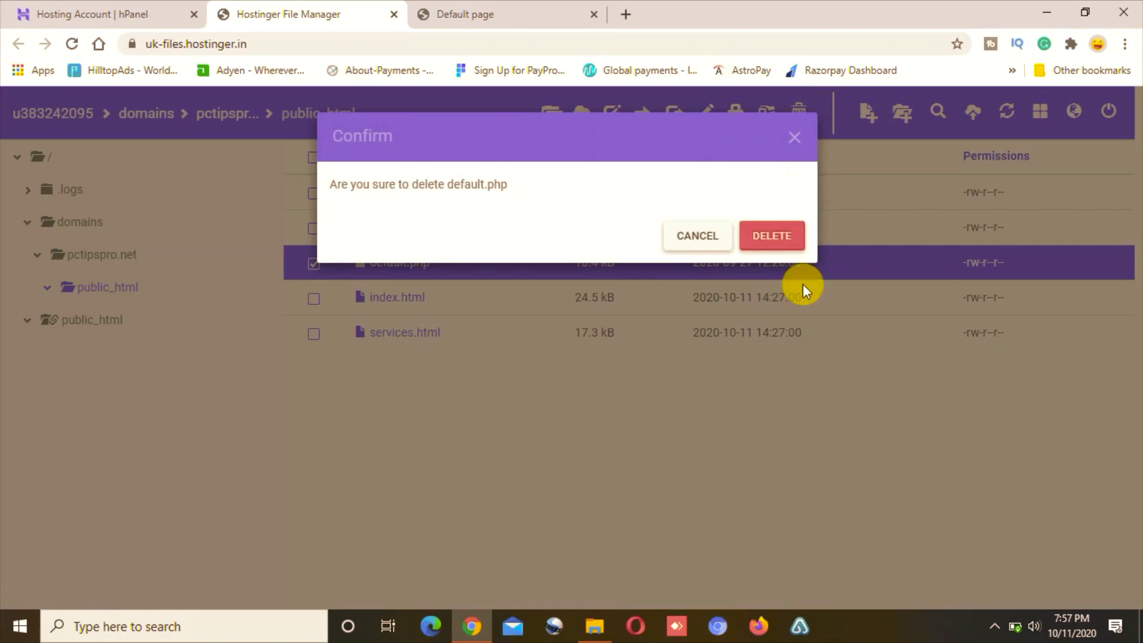
click(773, 238)
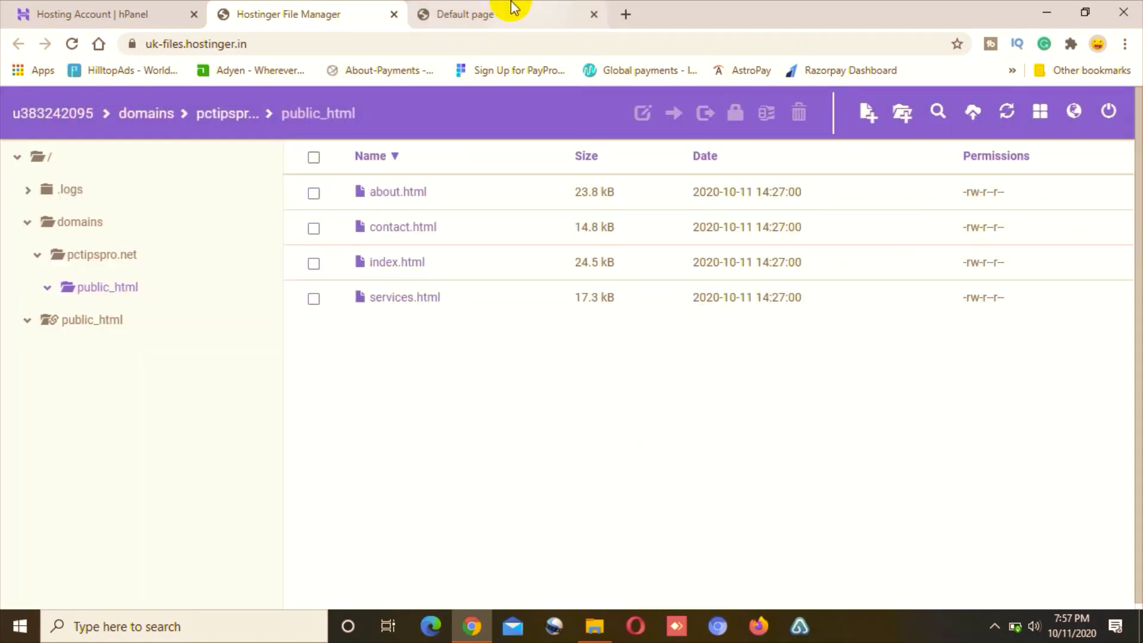
- Reload pctipspro.net to view the unstyled SEO Agency homepage, then go back to File Manager
click(513, 8)
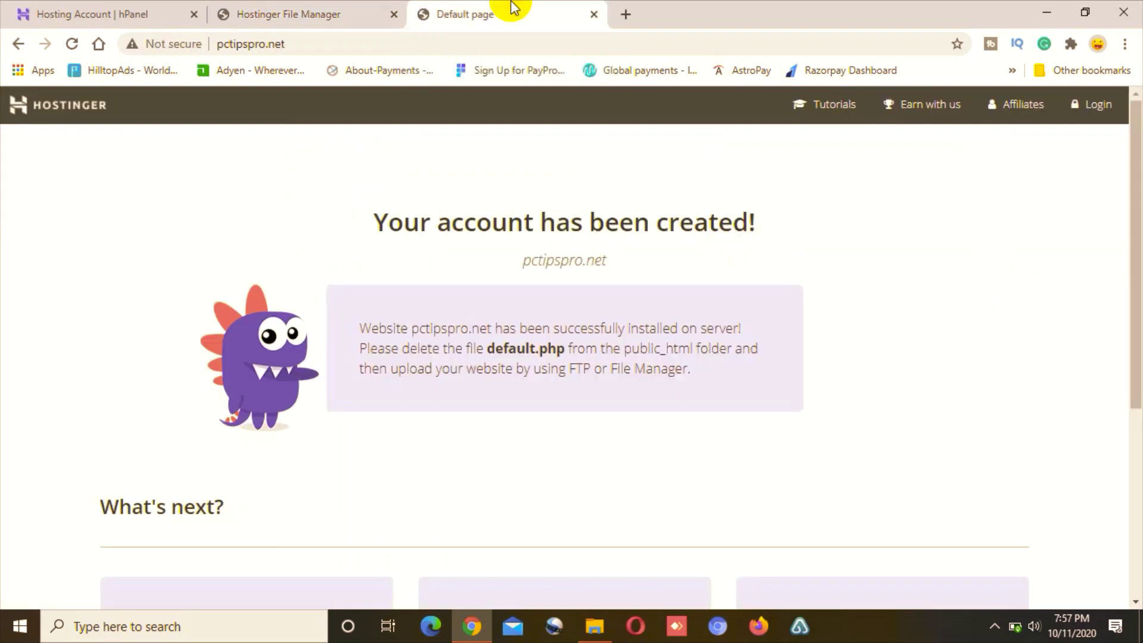
click(440, 43)
key(Return)
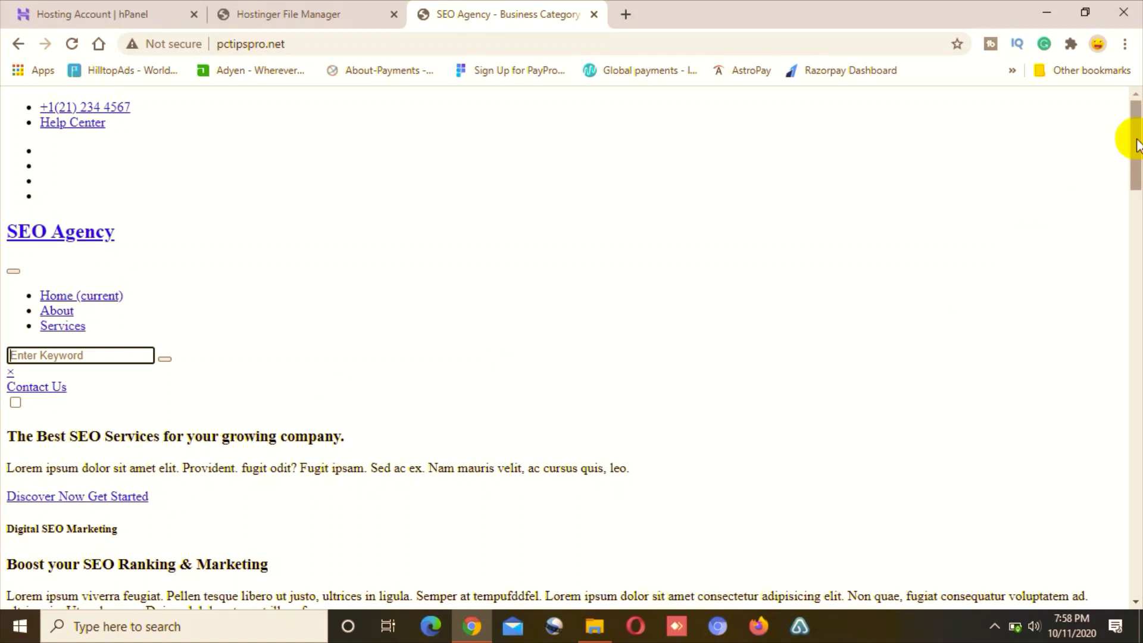
mouse_move(1137, 137)
mouse_down()
mouse_move(1137, 573)
mouse_move(1133, 141)
mouse_up()
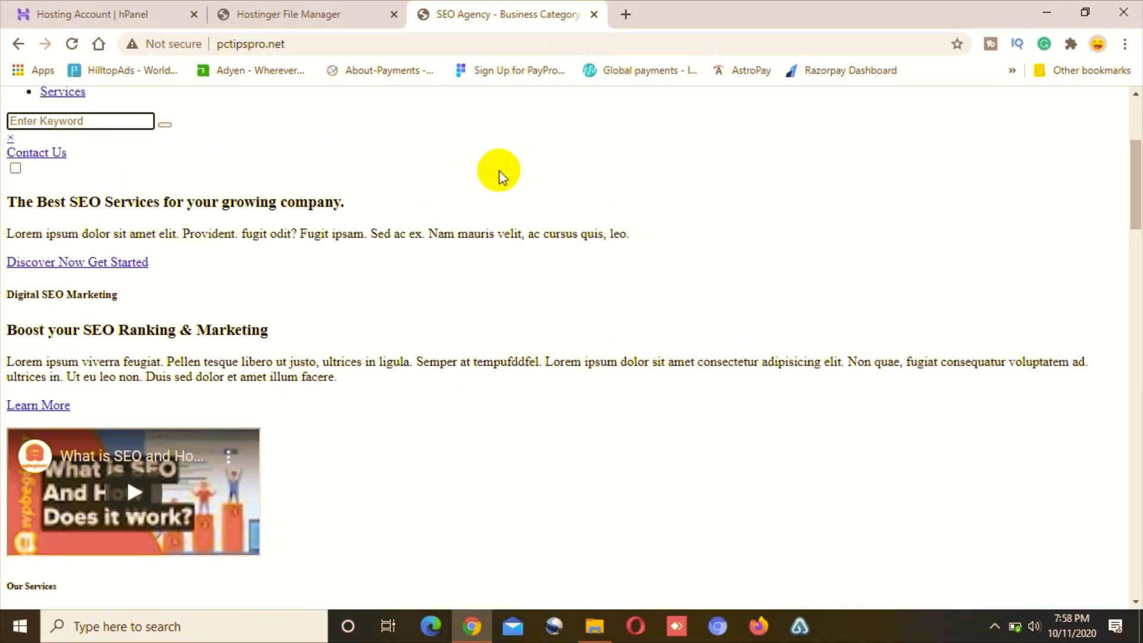
click(280, 14)
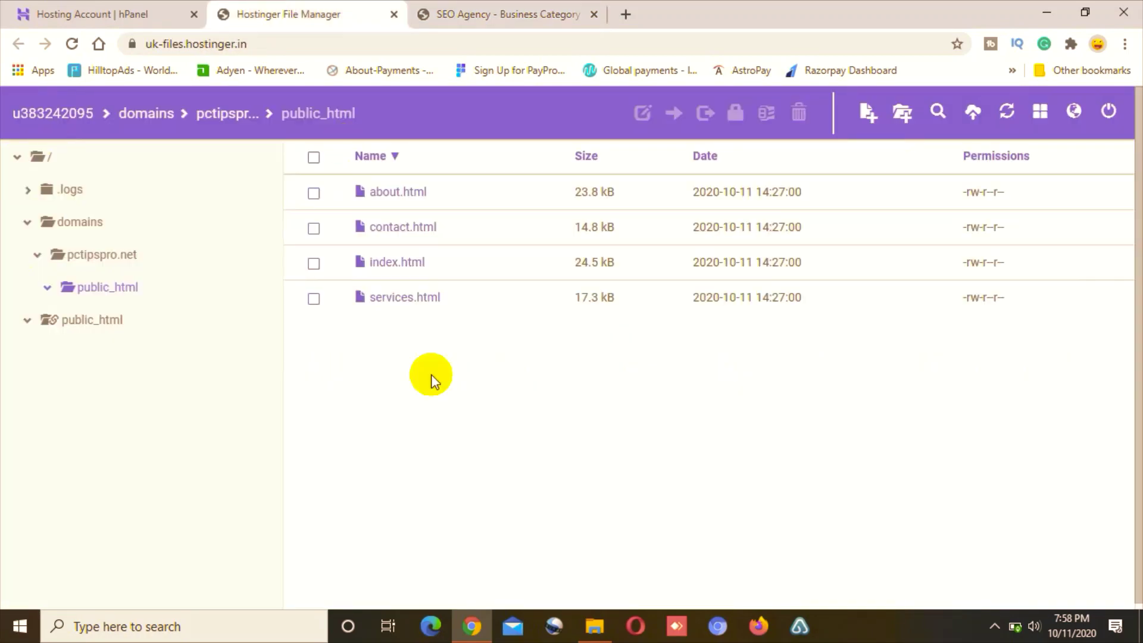
click(592, 610)
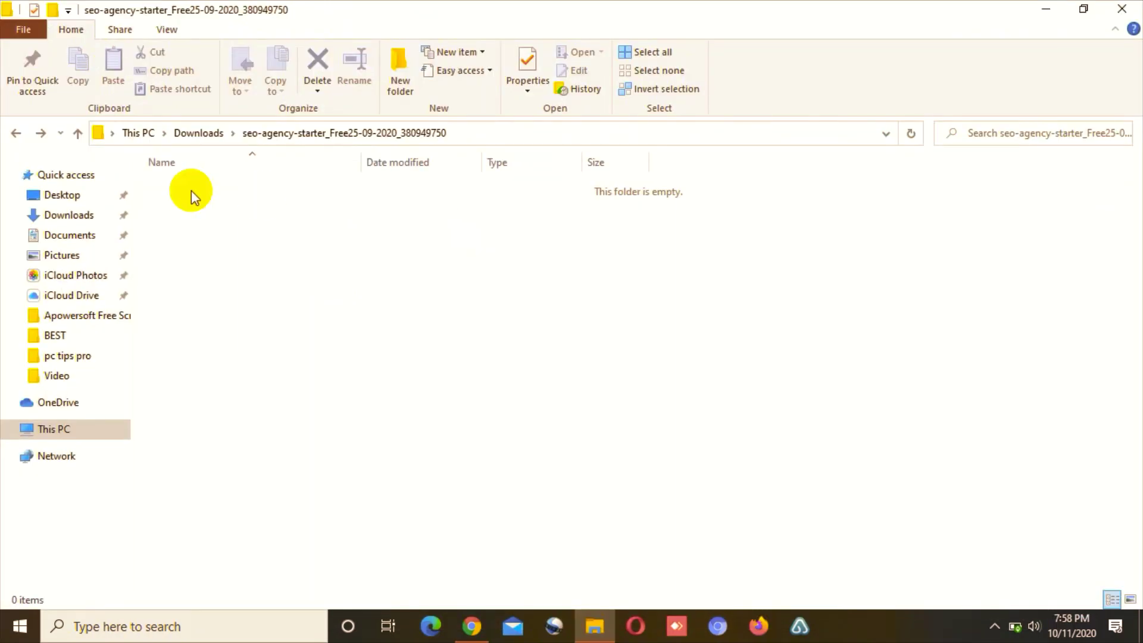
click(197, 132)
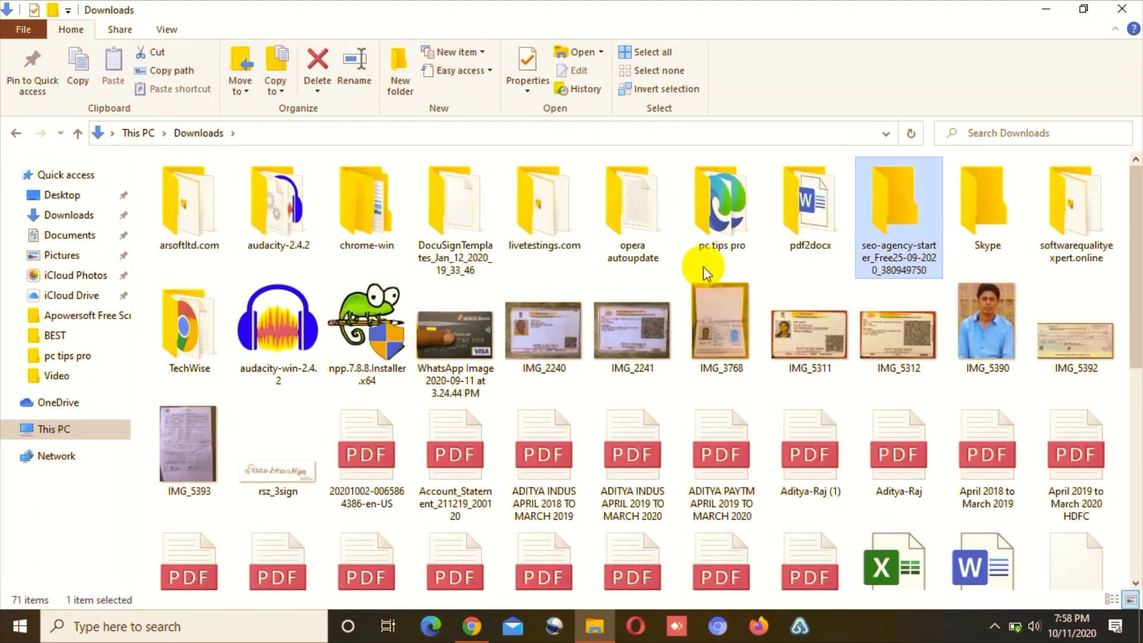
double_click(711, 225)
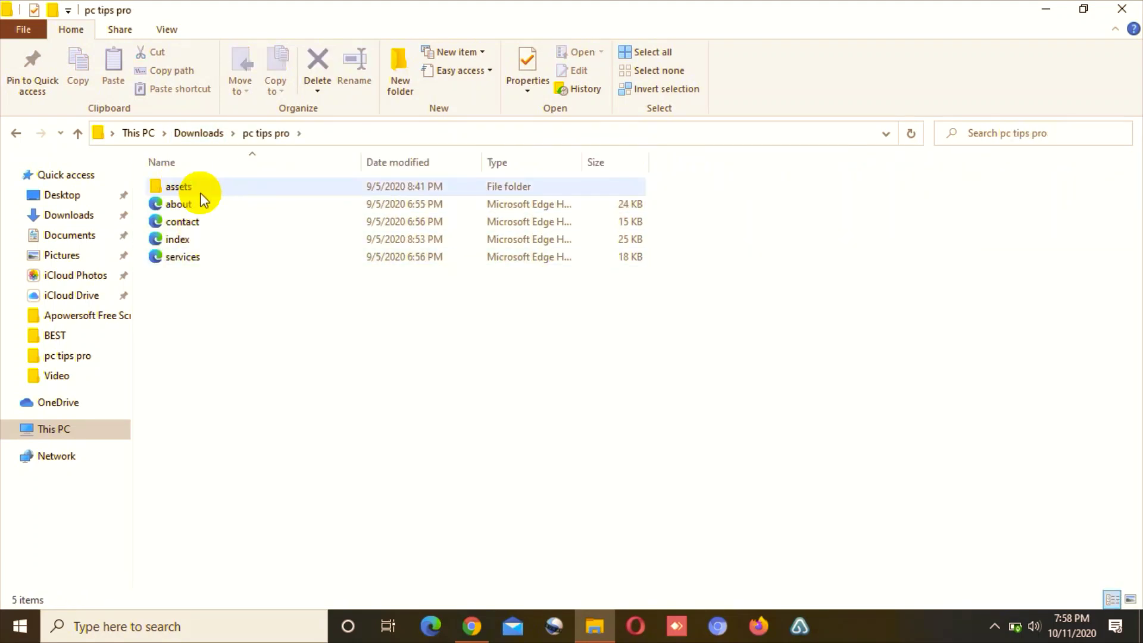
double_click(183, 188)
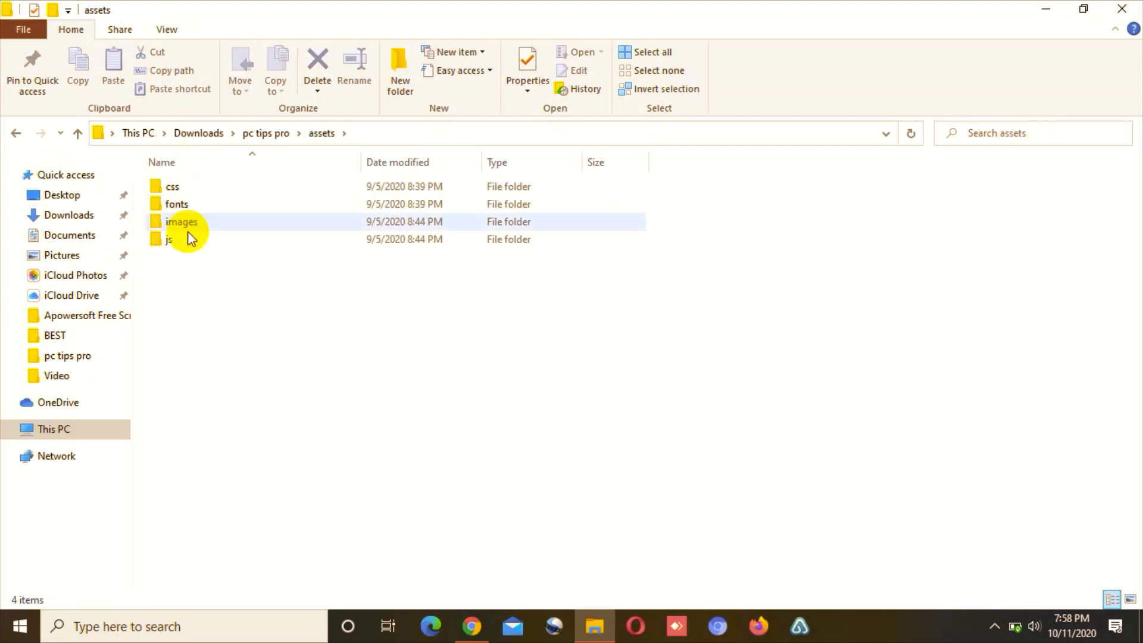
click(17, 133)
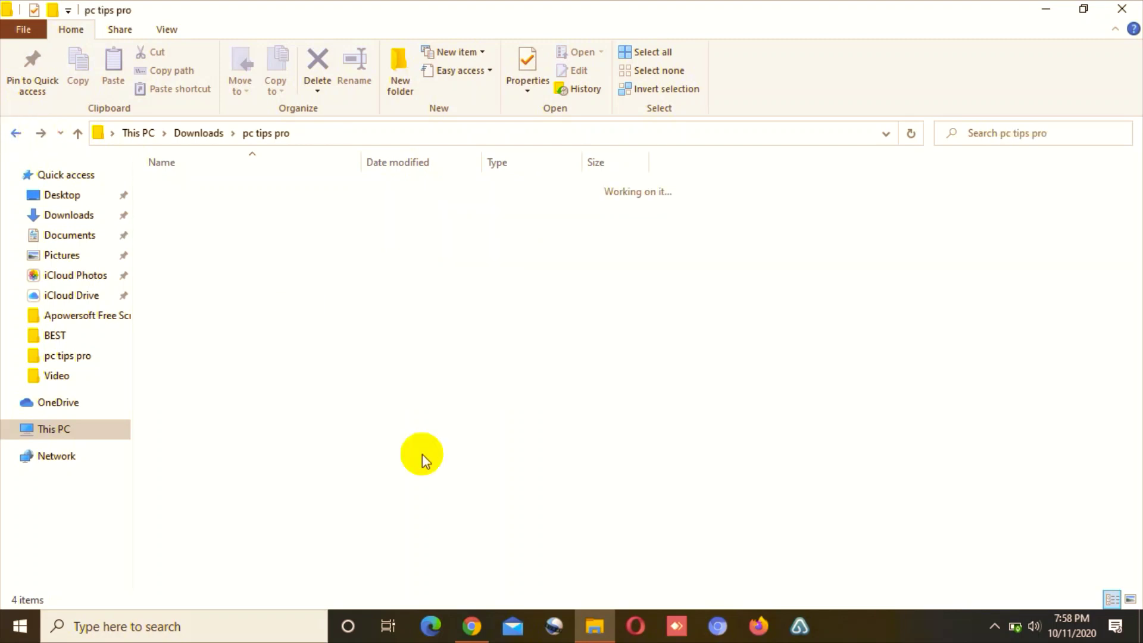
click(473, 628)
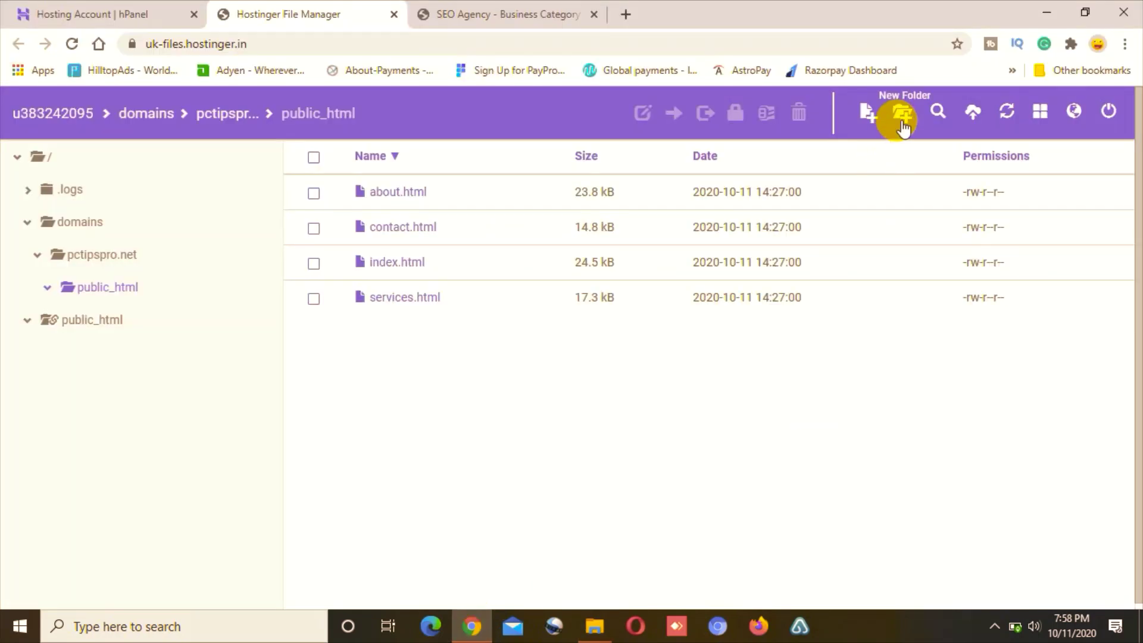
- Create a folder named 'assets' in public_html, copying the name from the local assets folder
click(902, 122)
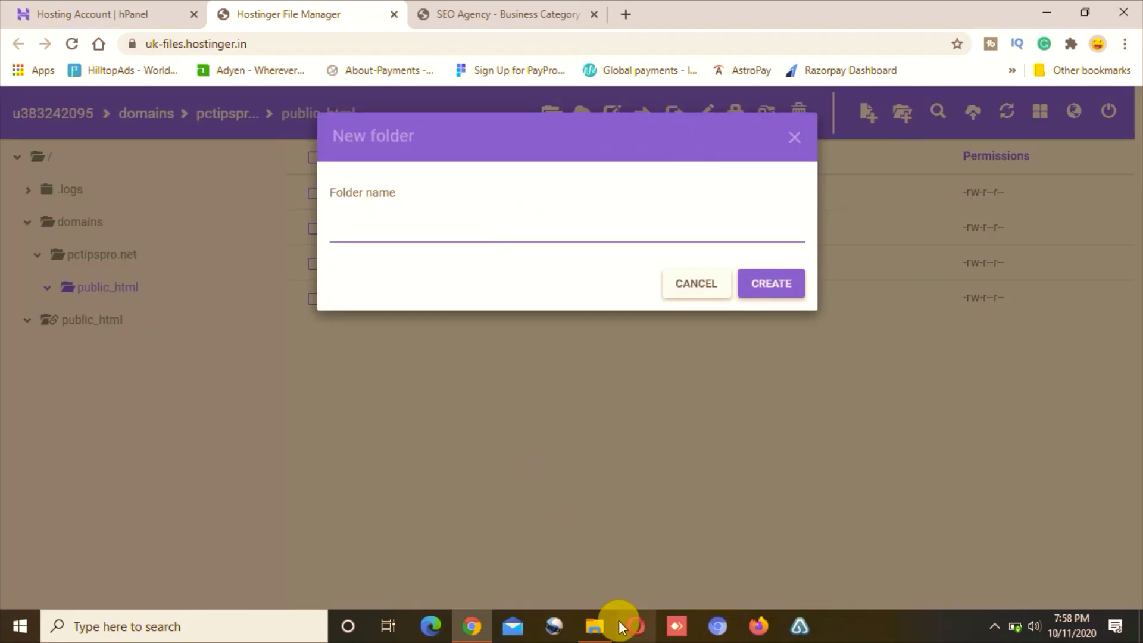
click(596, 628)
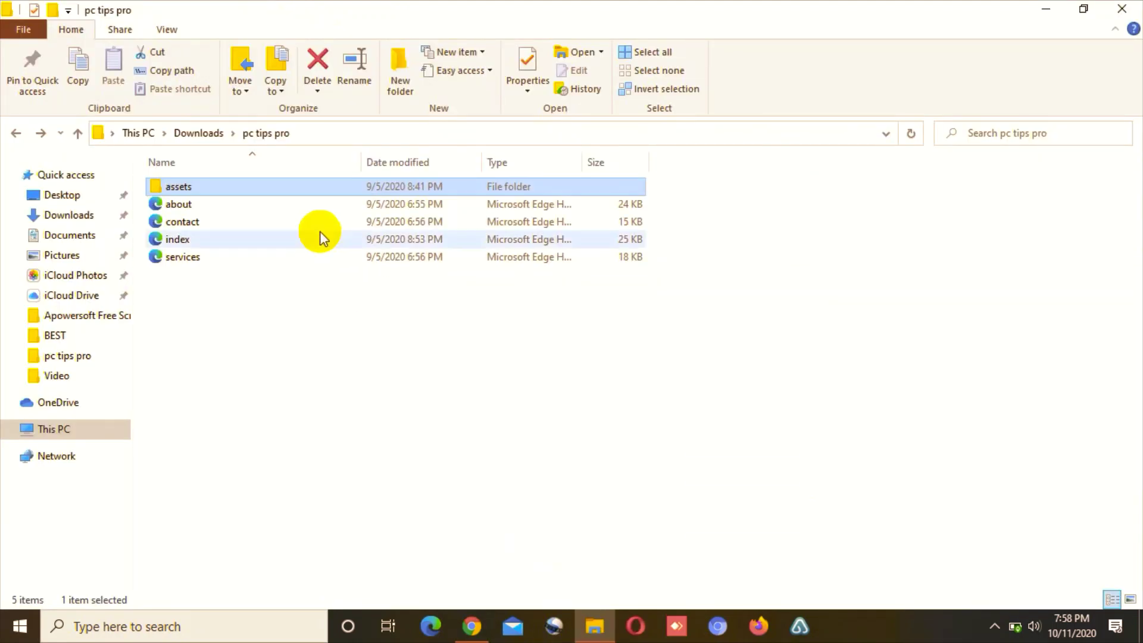
right_click(206, 185)
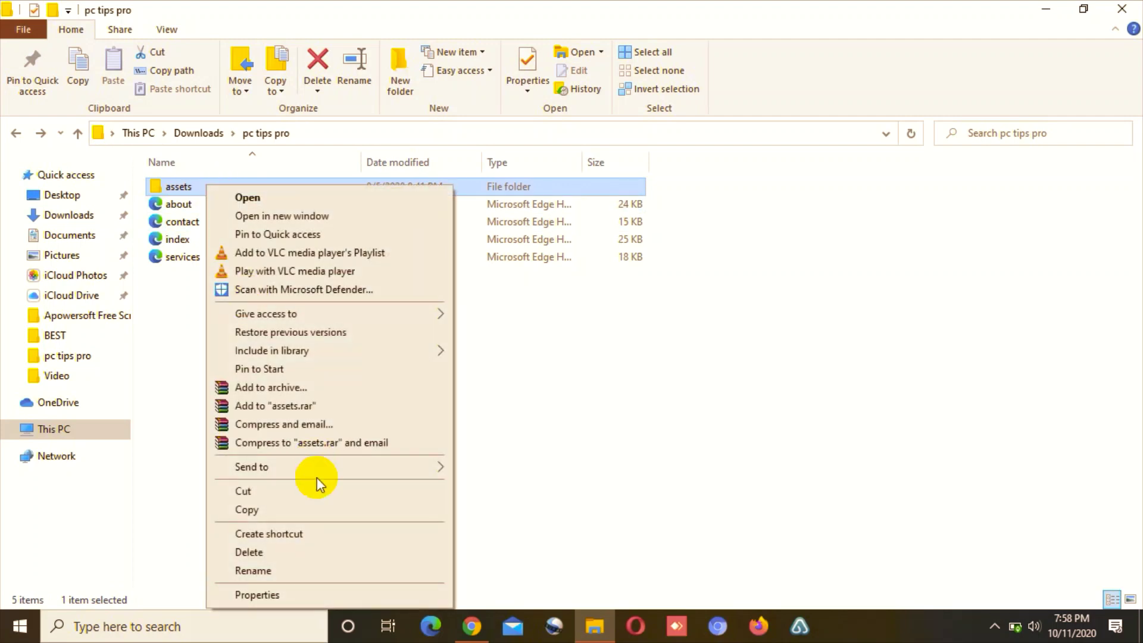
click(285, 568)
key(ctrl+c)
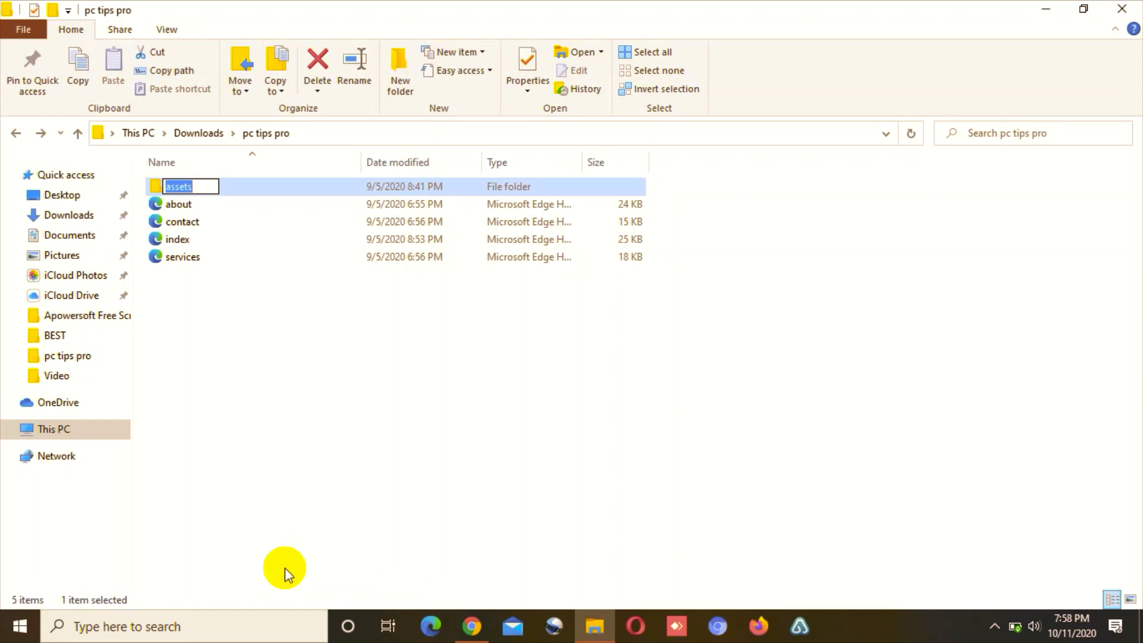
click(467, 628)
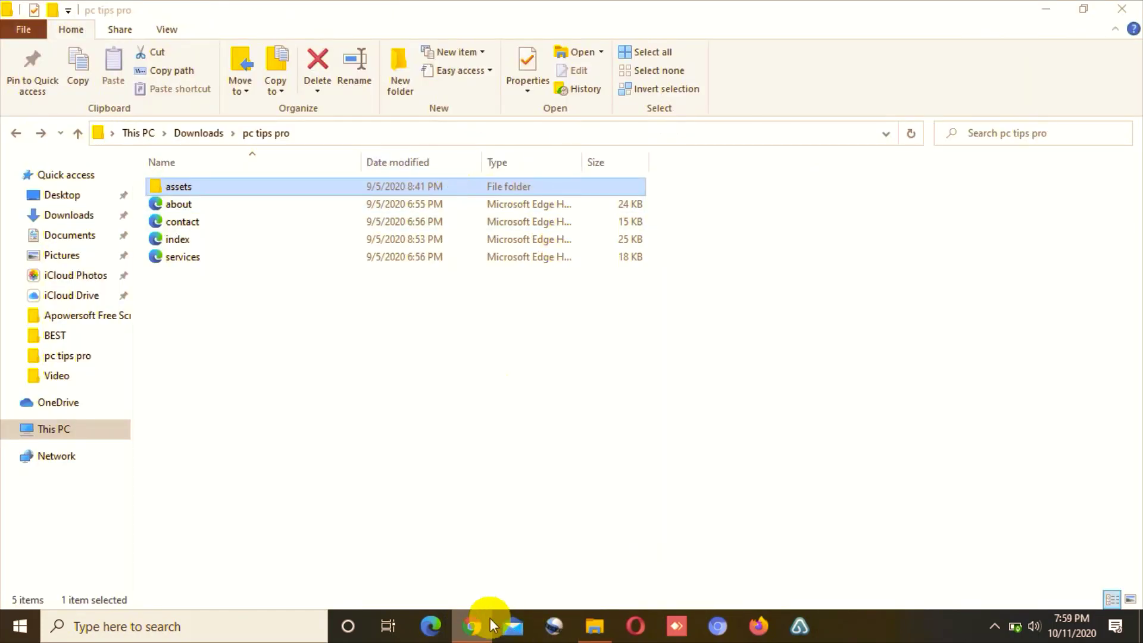
click(472, 631)
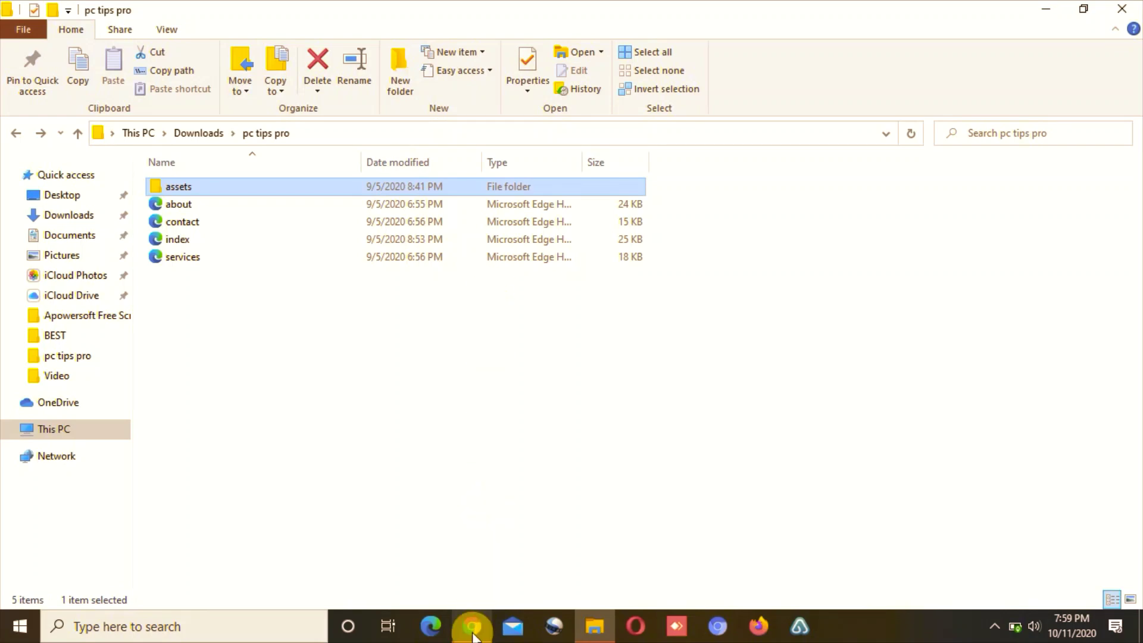
click(472, 628)
key(ctrl+v)
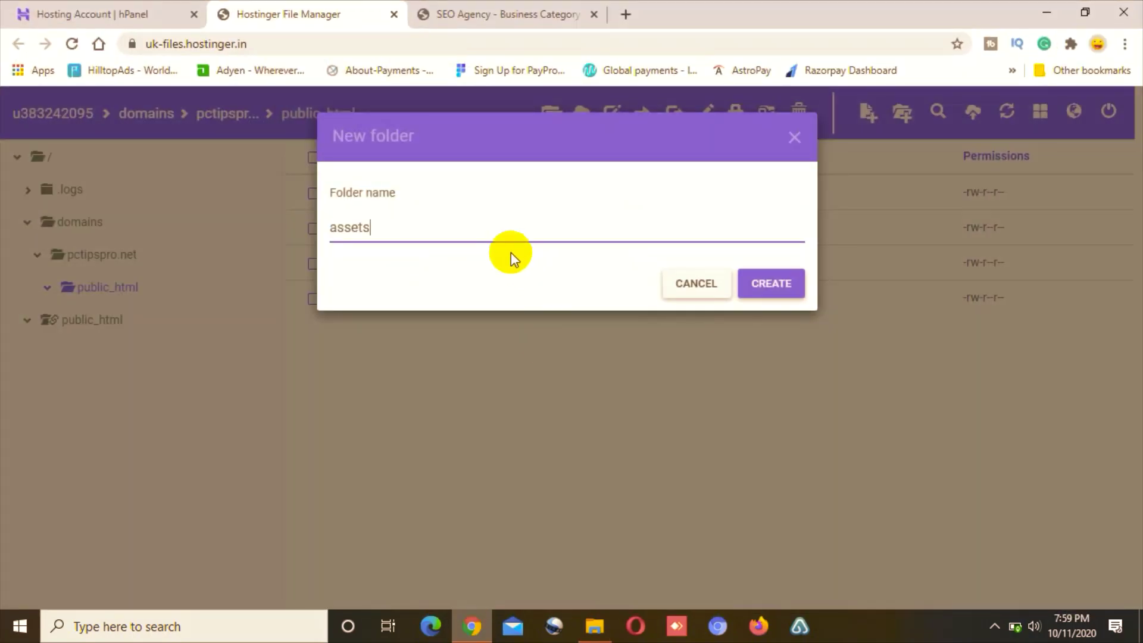
click(772, 290)
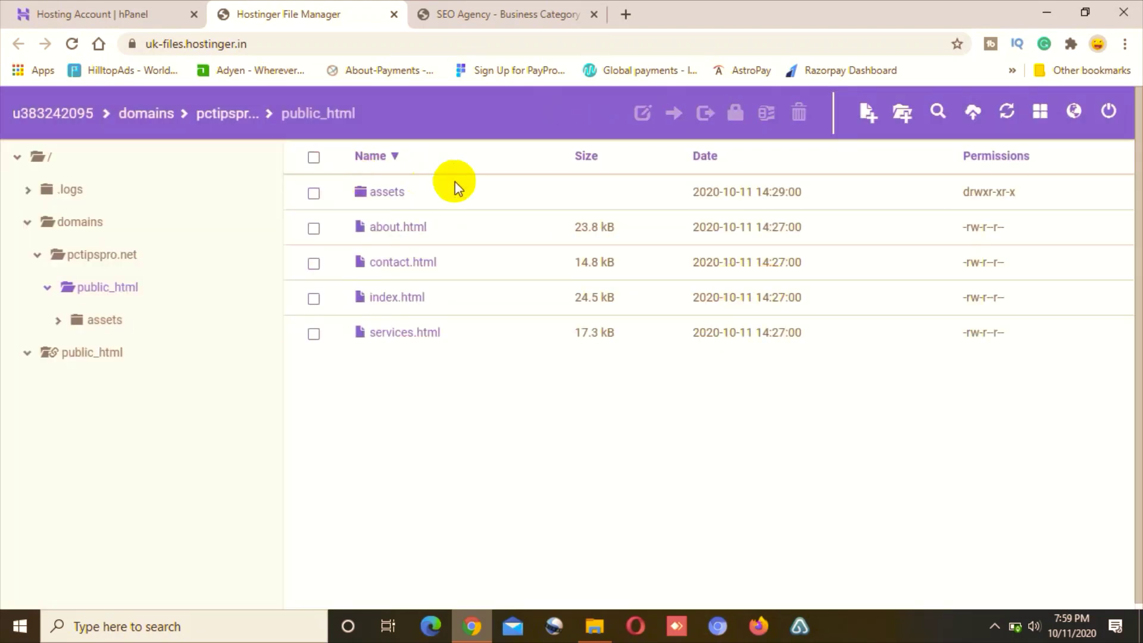
- Open the assets folder, try uploading the css, fonts, images and js folders, then cancel
double_click(407, 196)
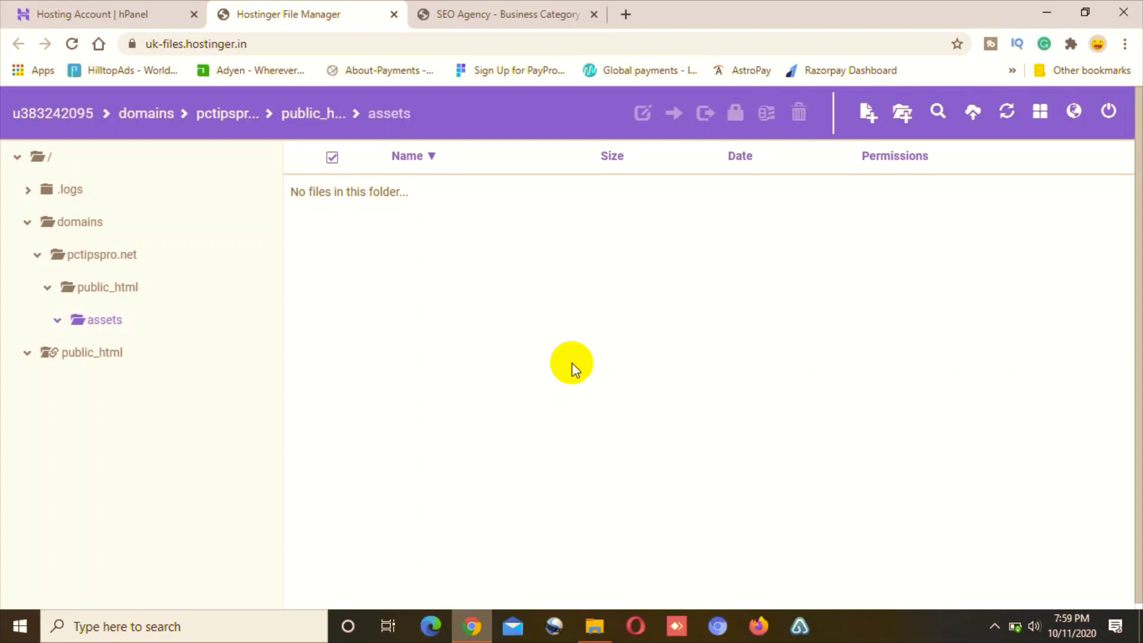
click(976, 116)
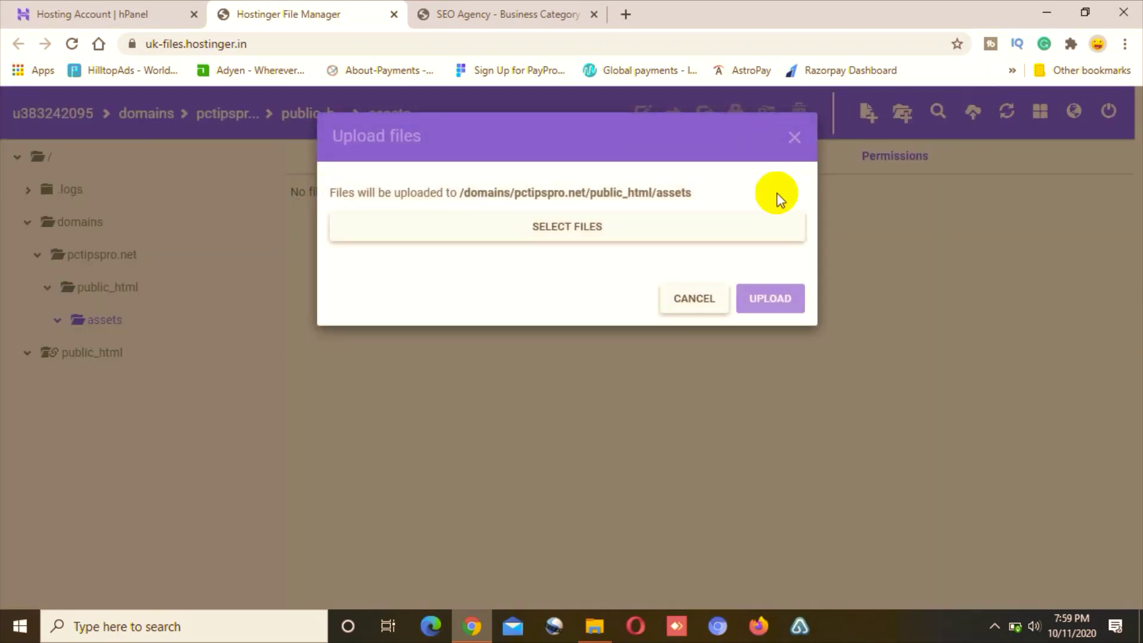
click(588, 239)
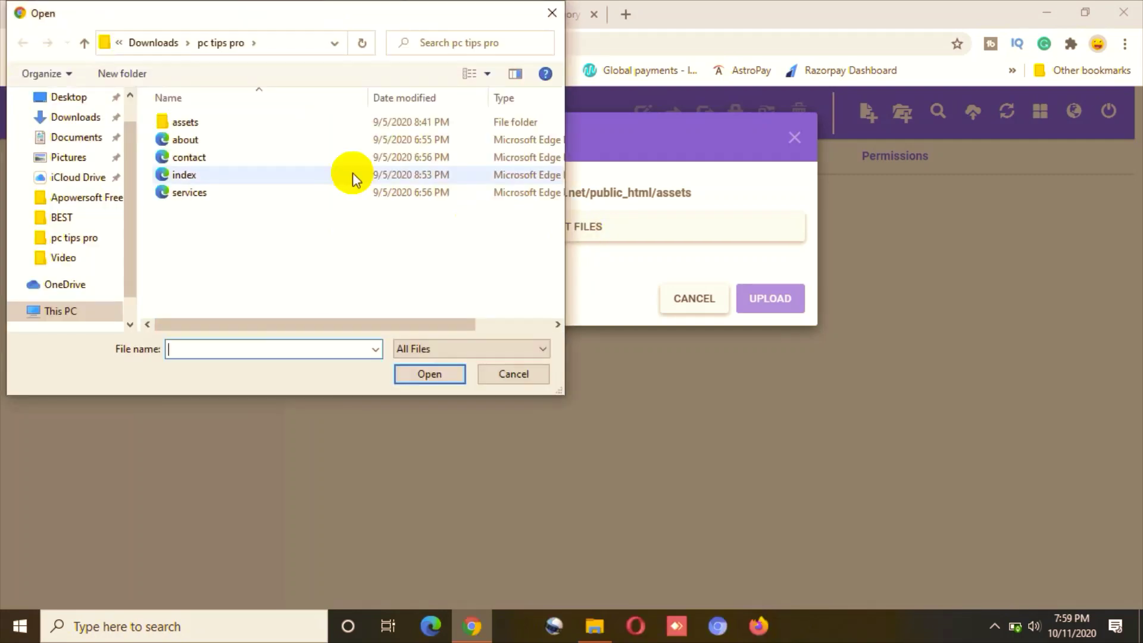
double_click(191, 122)
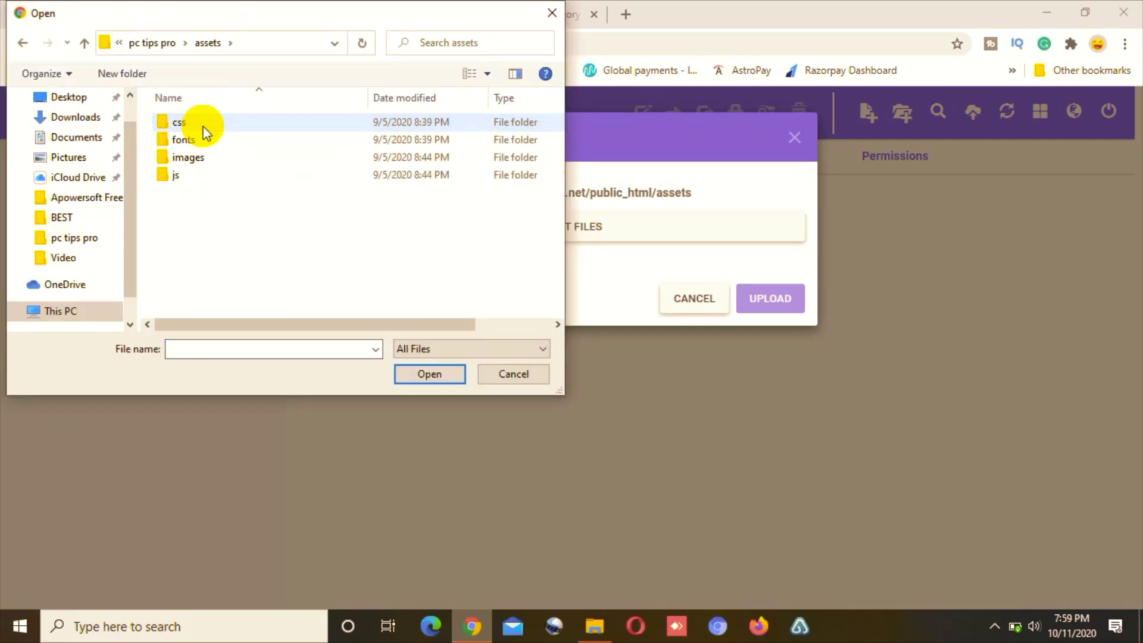
ctrl+click(201, 140)
ctrl+click(200, 158)
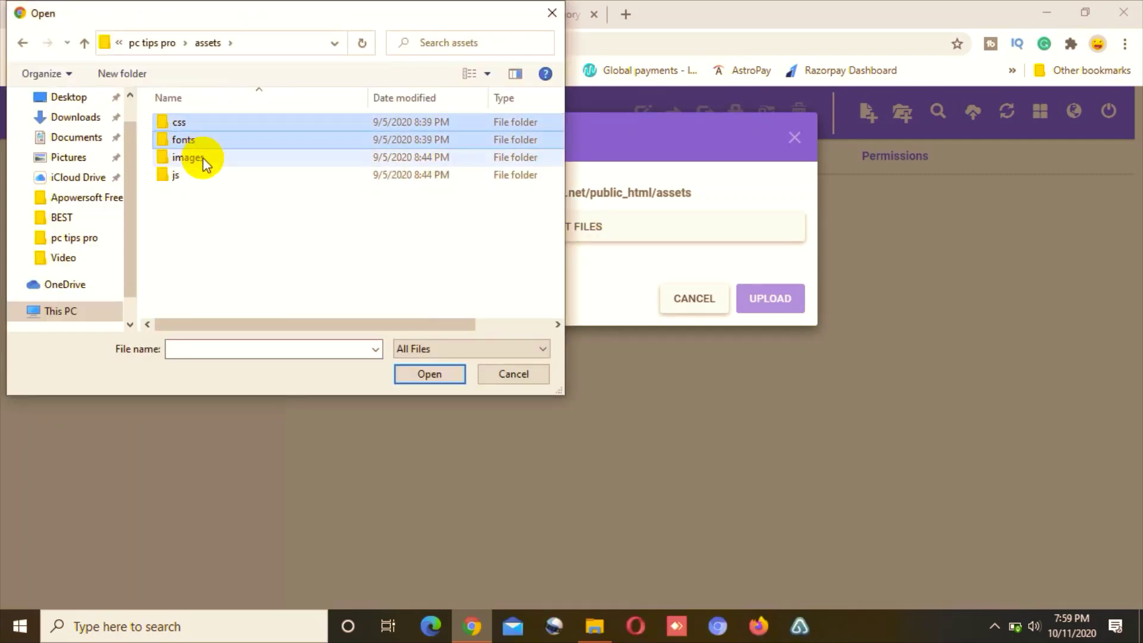
ctrl+click(205, 179)
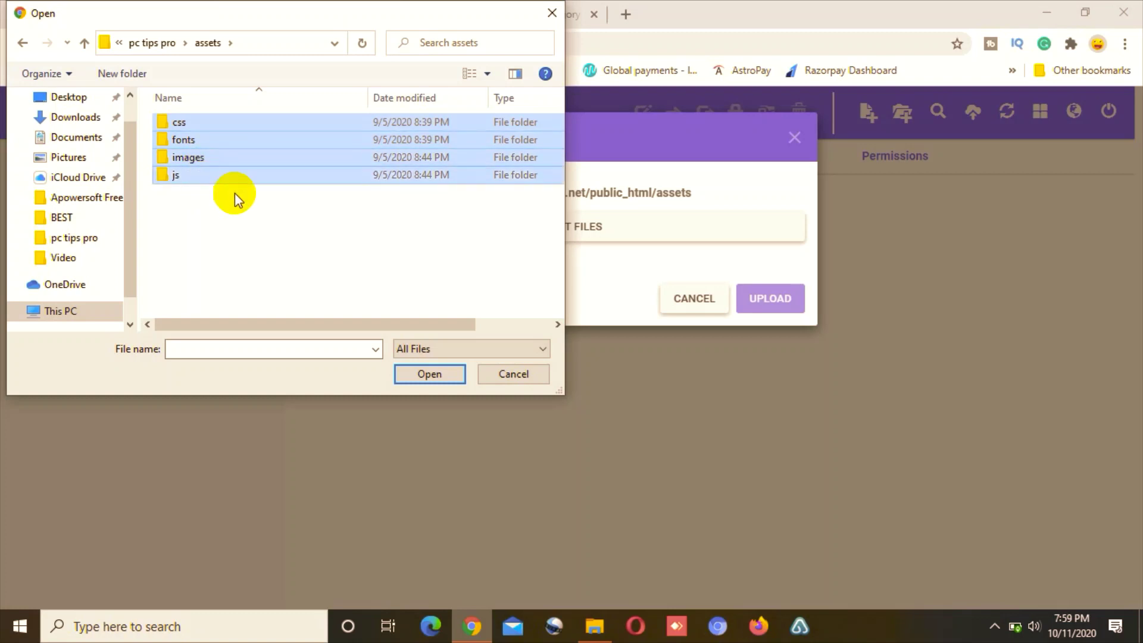
click(425, 372)
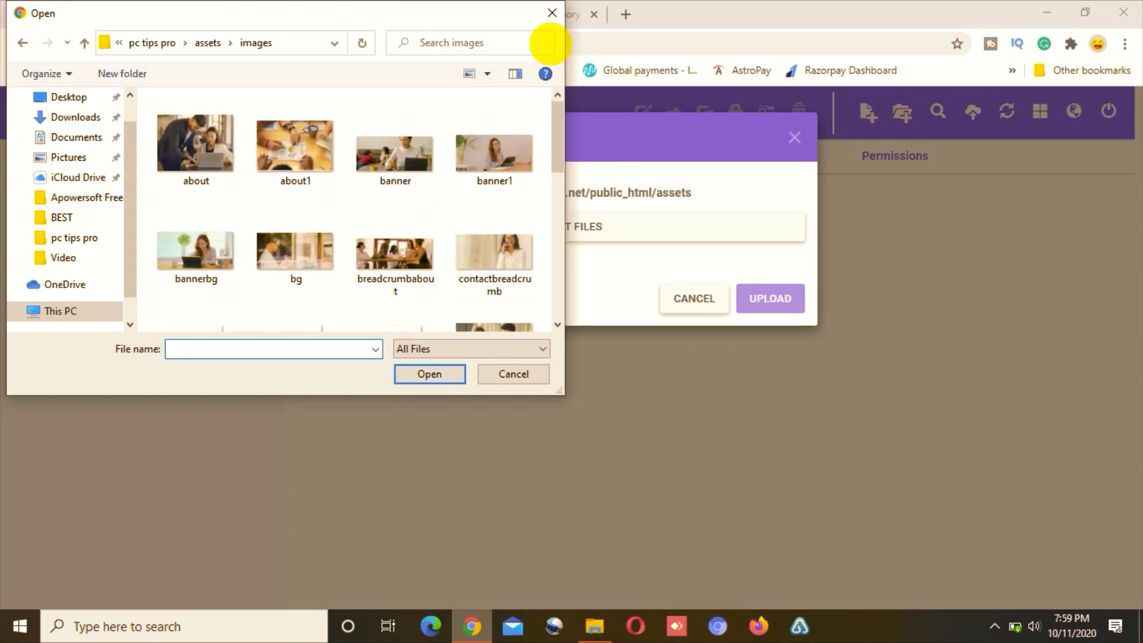
click(552, 17)
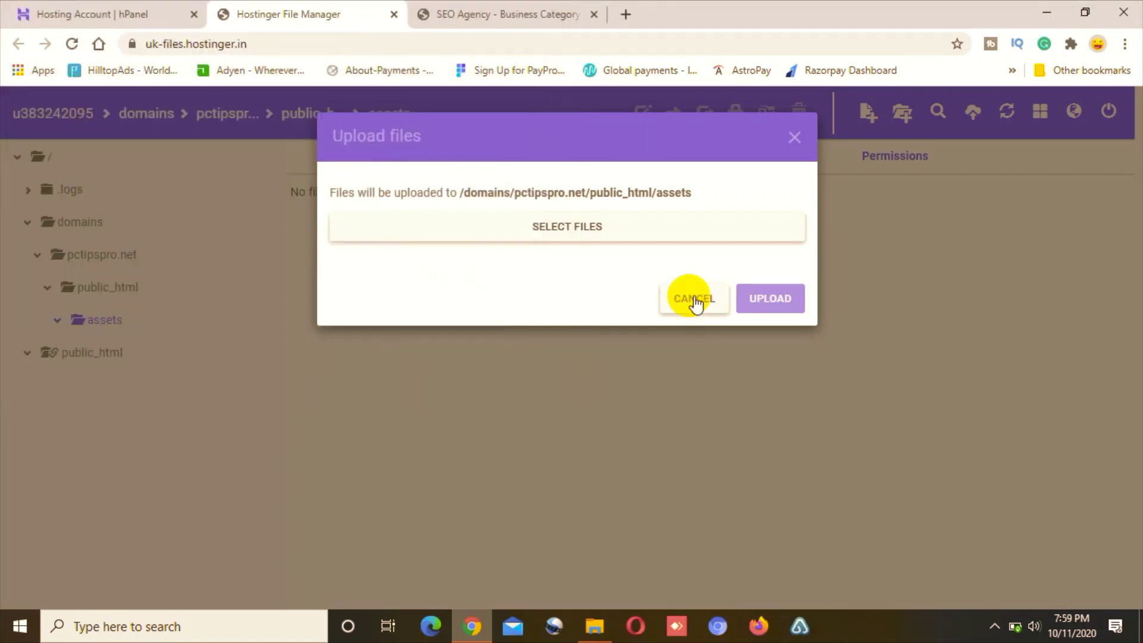
click(695, 300)
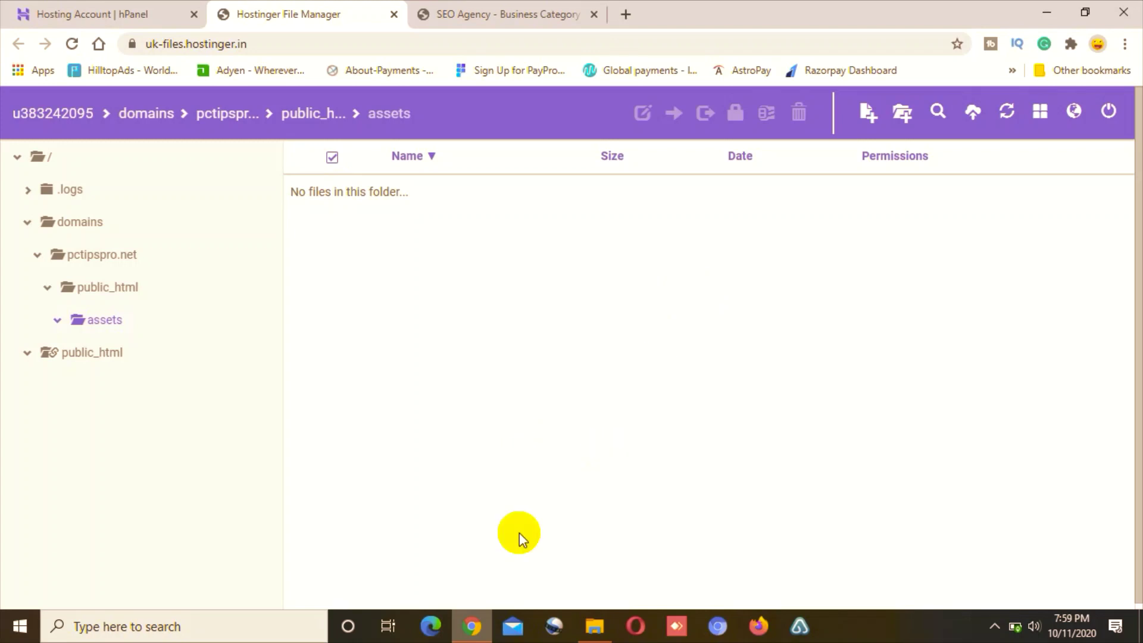
- Create a css subfolder in assets, copying the name from the local css folder
click(595, 626)
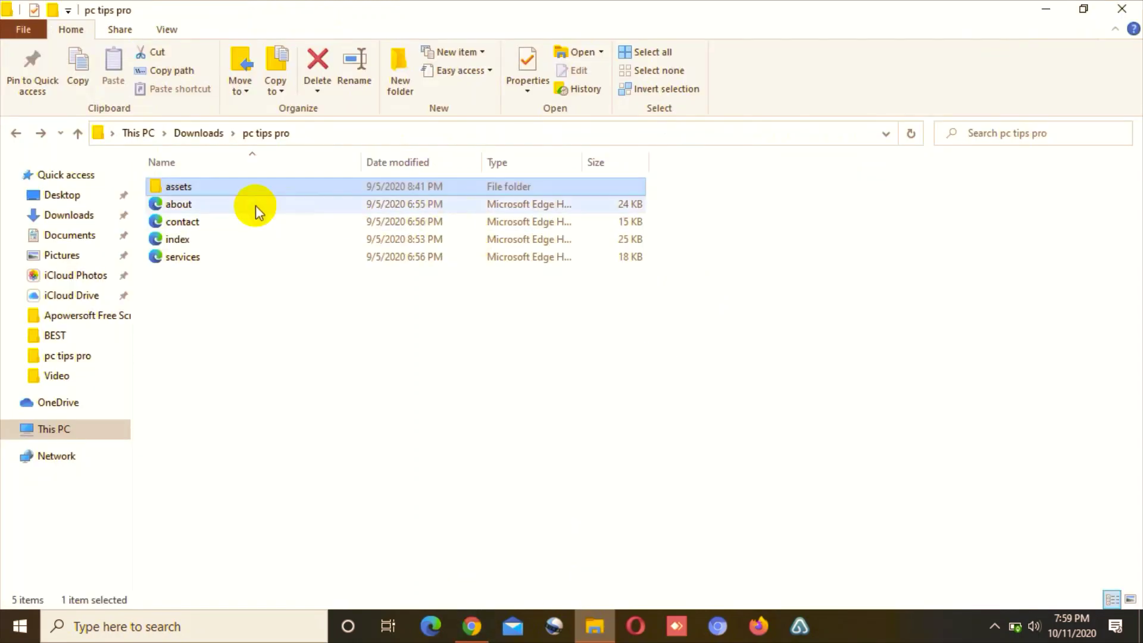
double_click(195, 189)
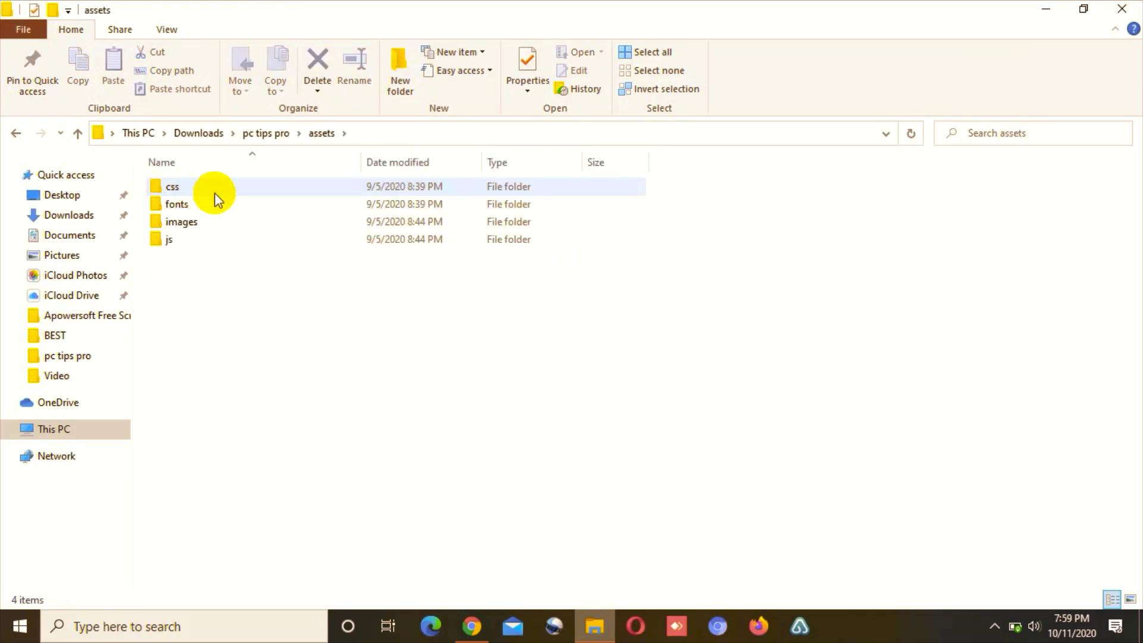
click(180, 187)
right_click(180, 187)
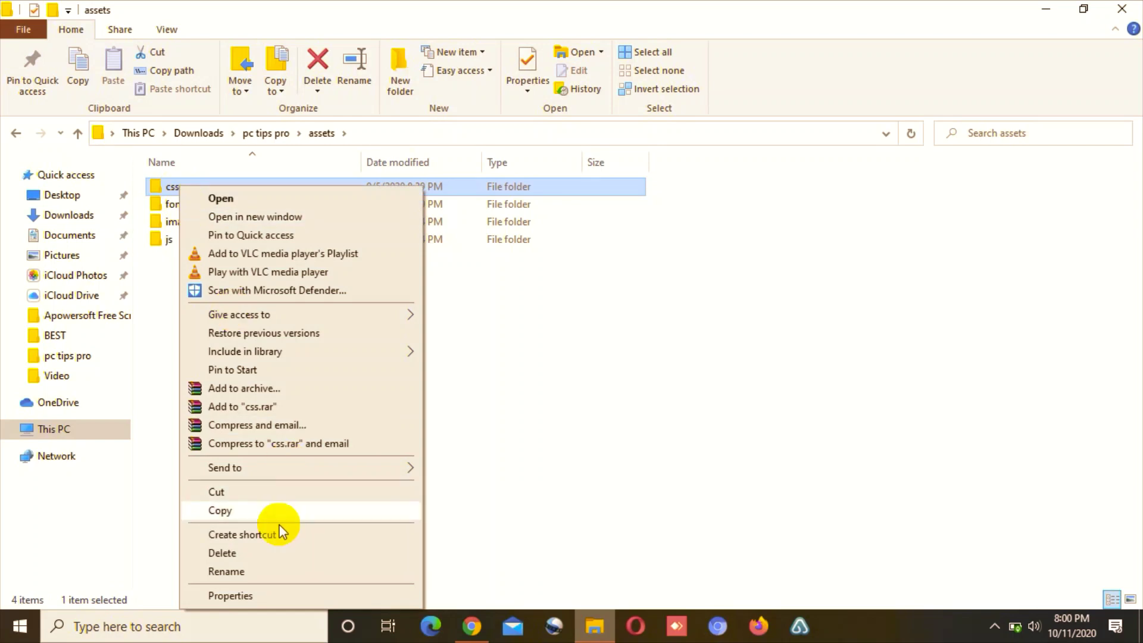
click(276, 573)
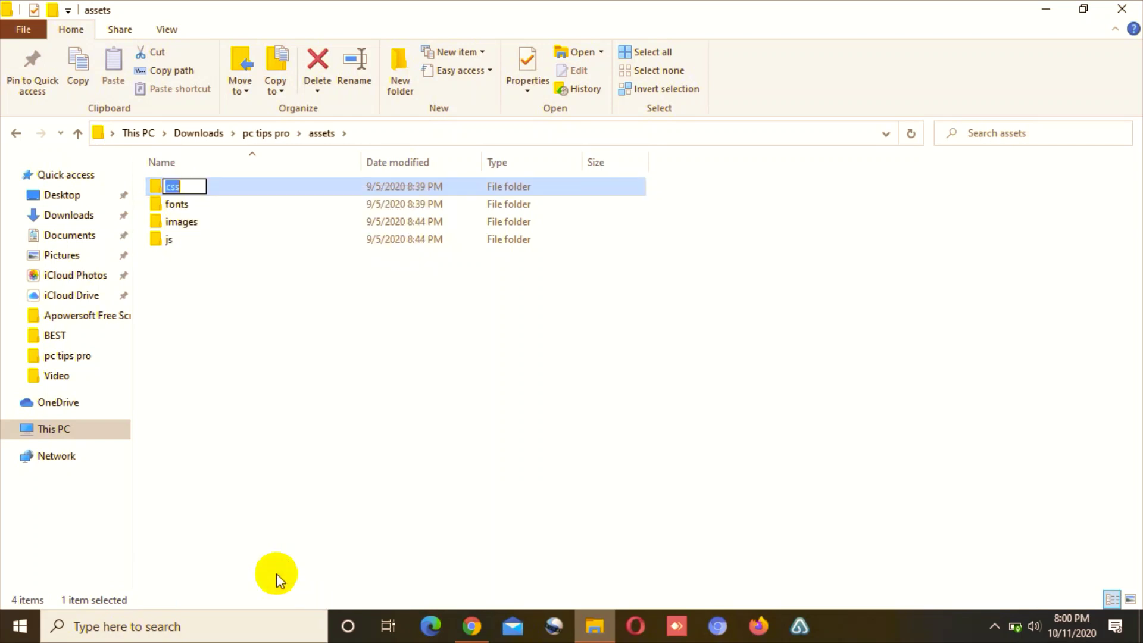
click(472, 626)
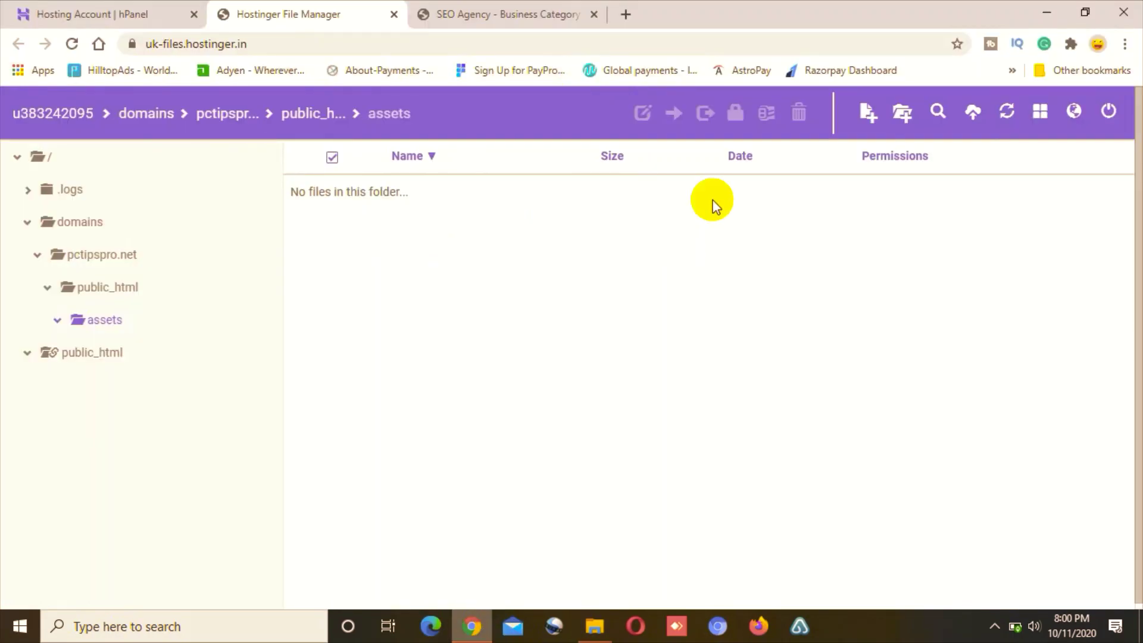
click(894, 116)
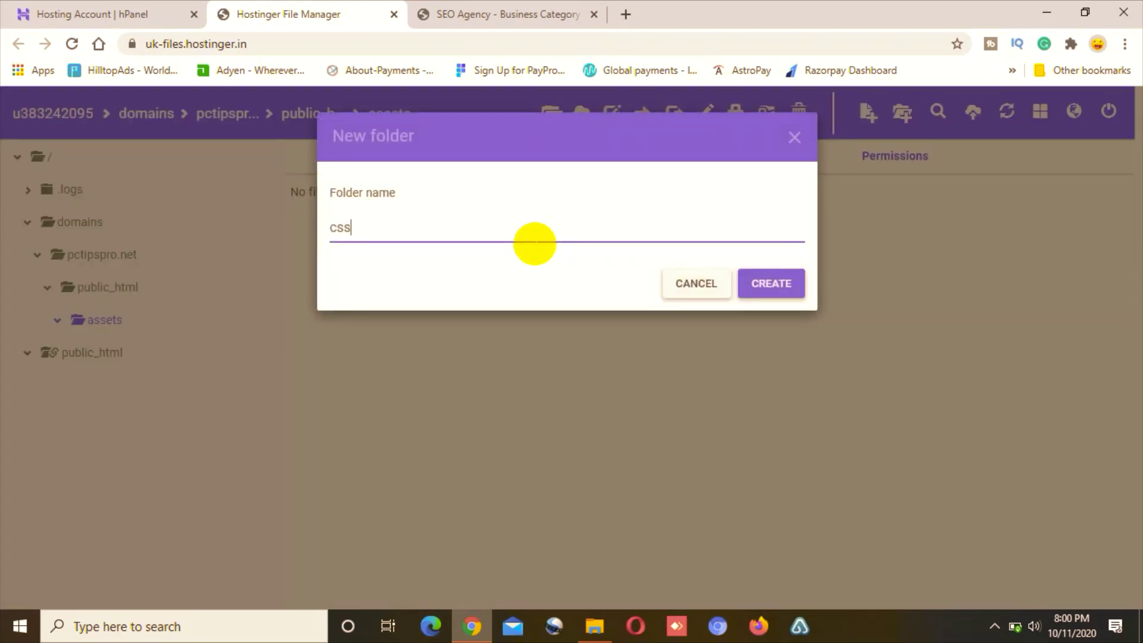
click(777, 285)
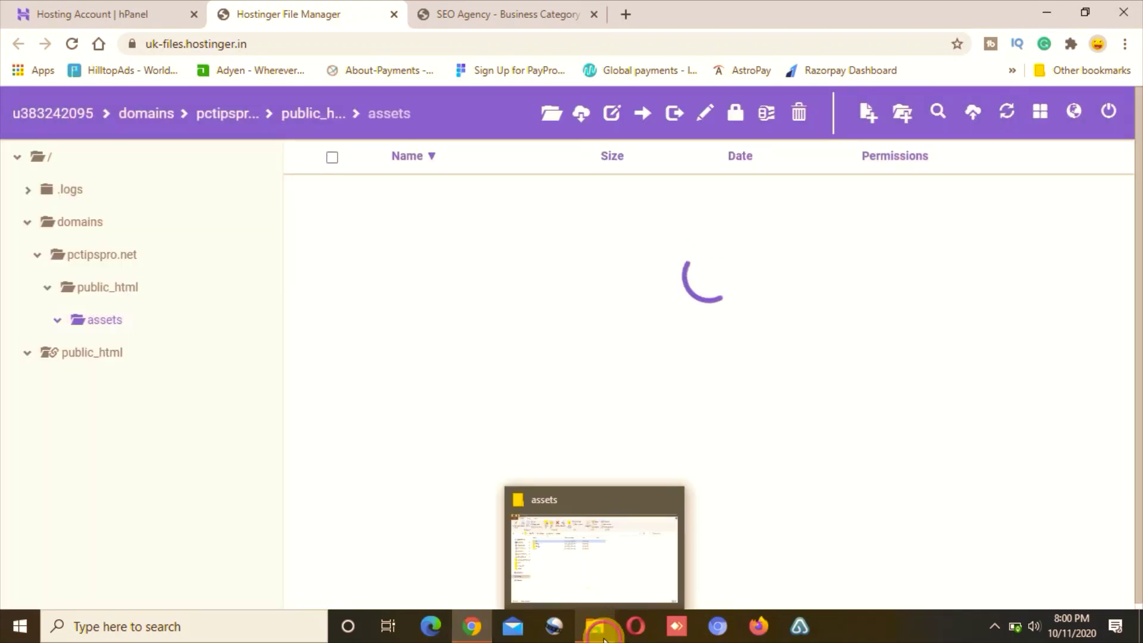
- Create a fonts subfolder in assets, copying the name from the local fonts folder
click(598, 630)
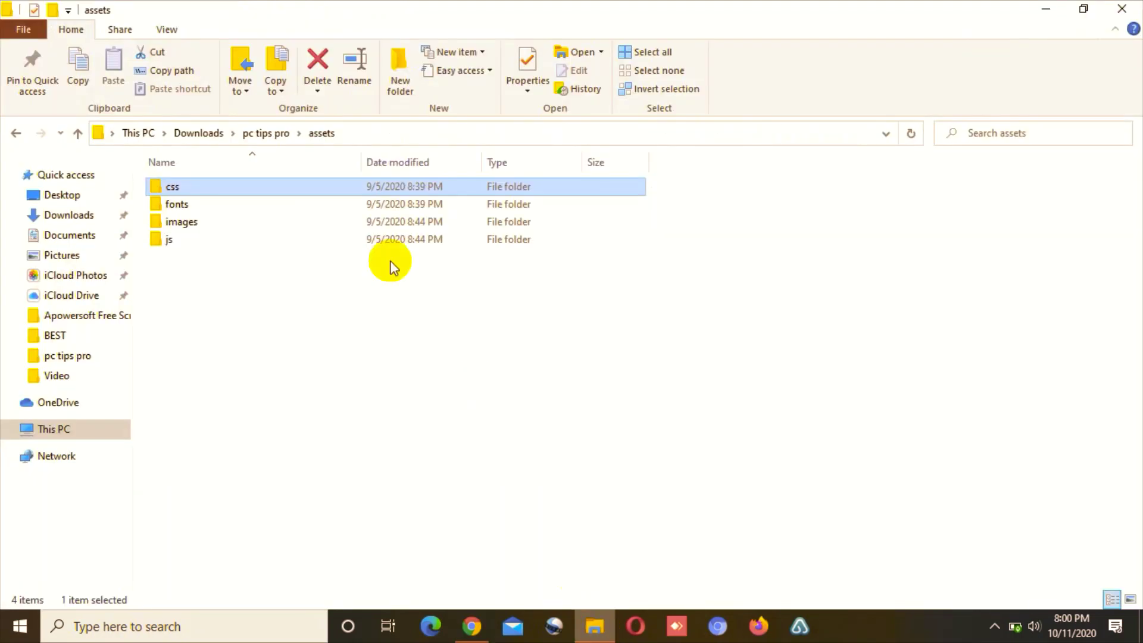
click(214, 205)
right_click(215, 205)
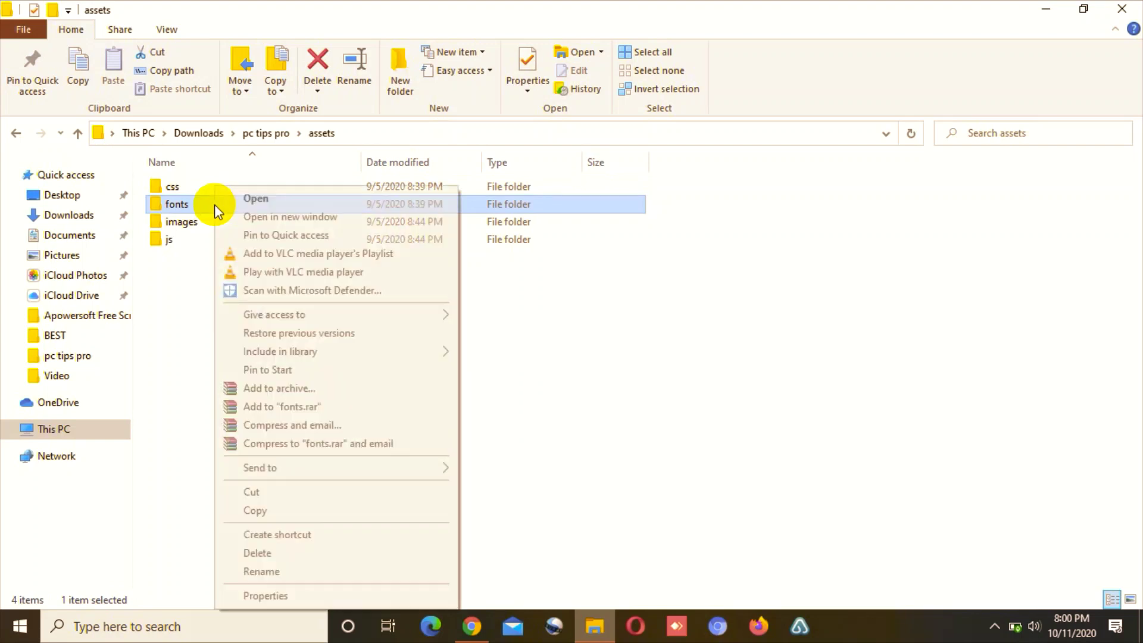
click(262, 572)
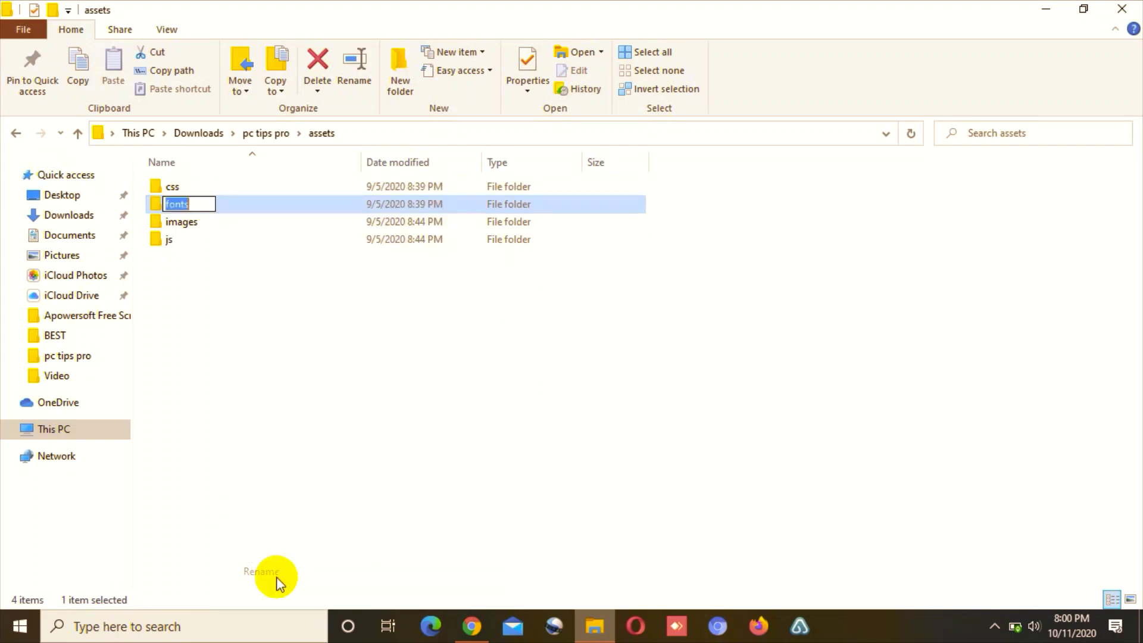
click(472, 626)
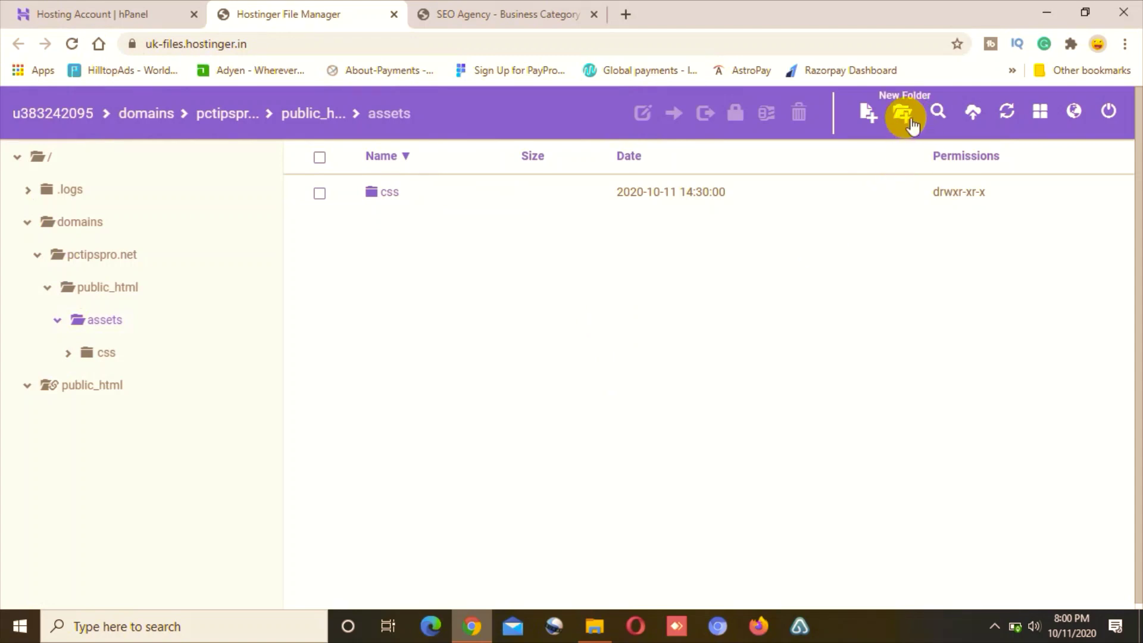
click(903, 114)
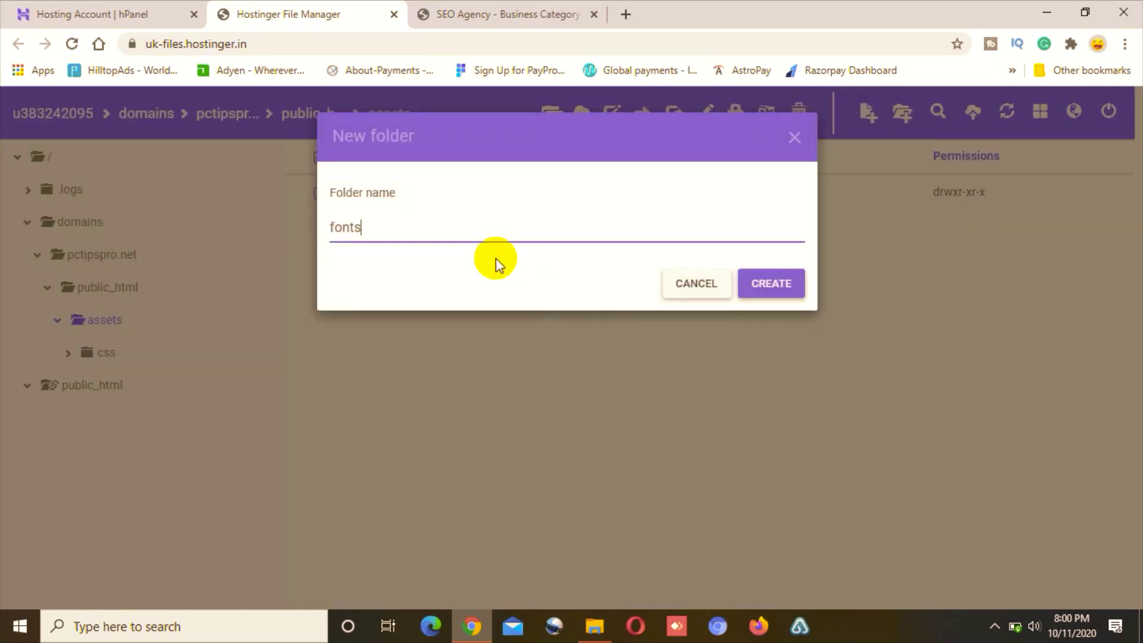
click(773, 283)
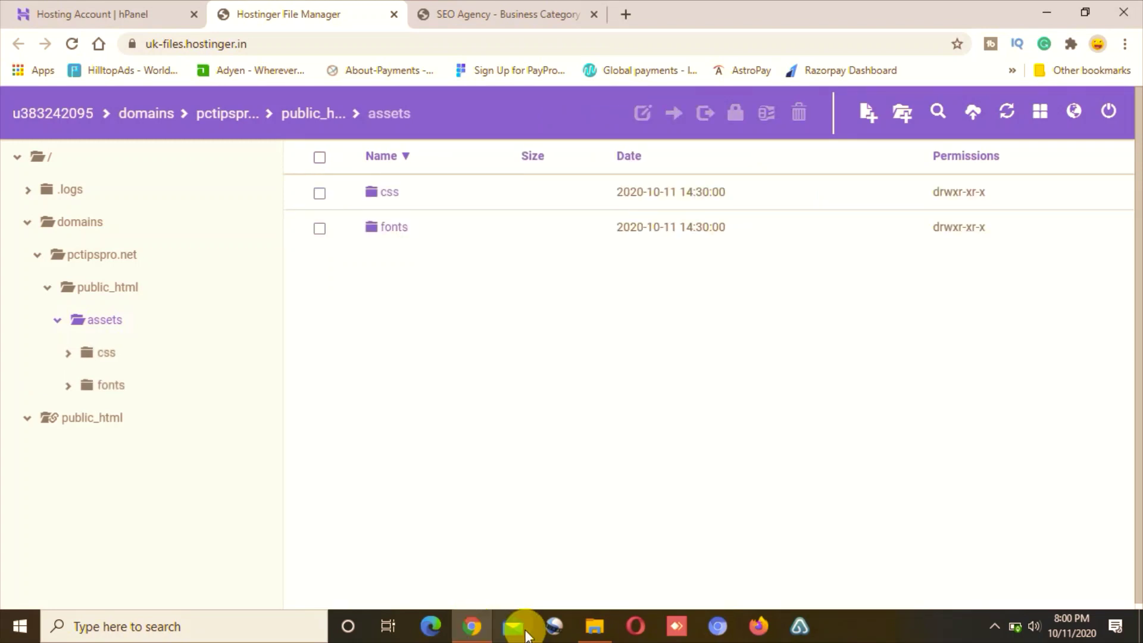
- Create an images subfolder in assets, pasting the name copied from the local images folder
click(596, 627)
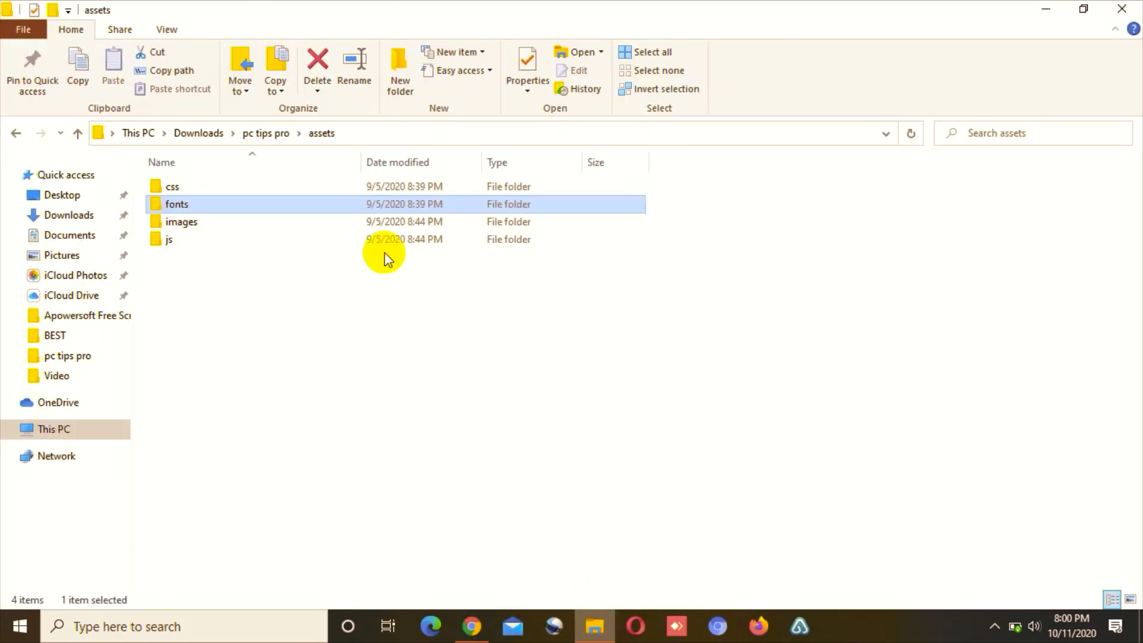
click(169, 225)
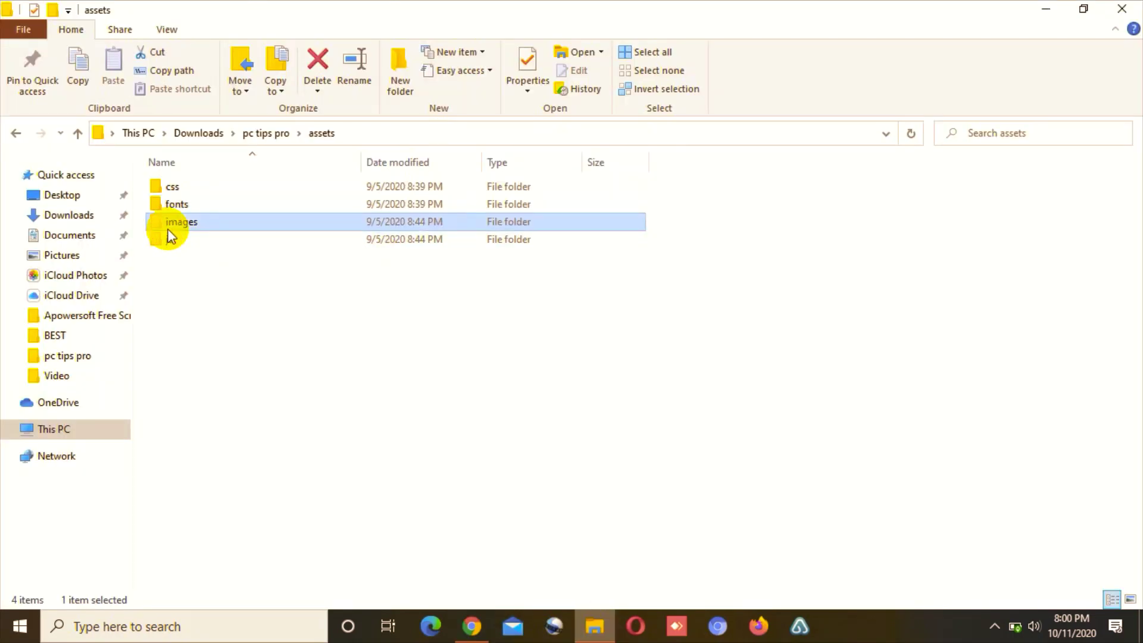
right_click(227, 221)
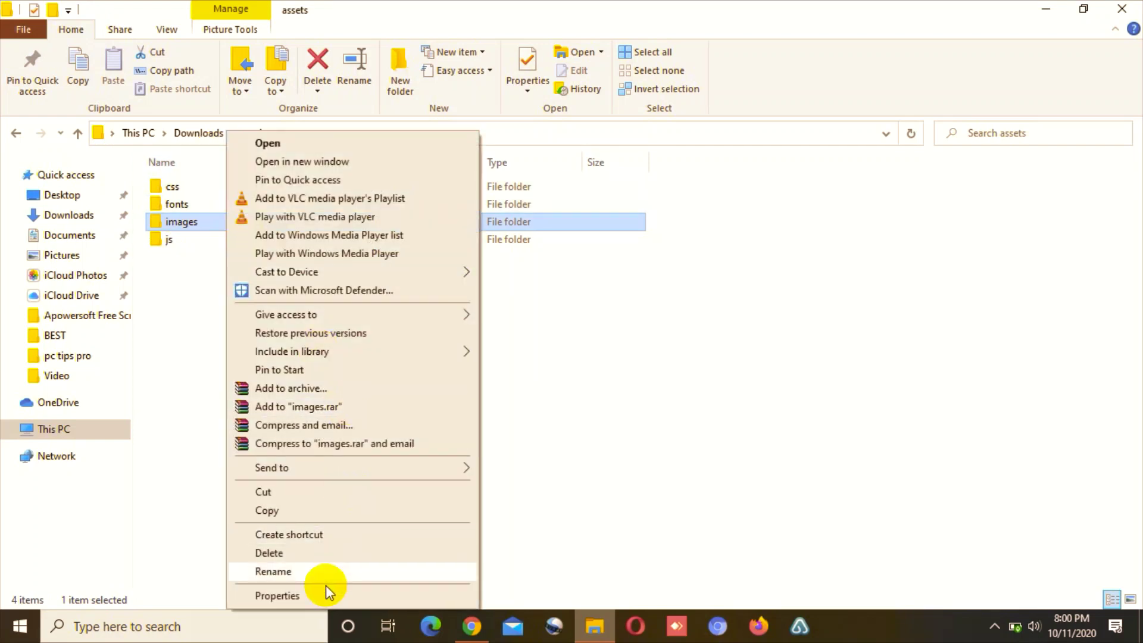
click(294, 573)
key(ctrl+c)
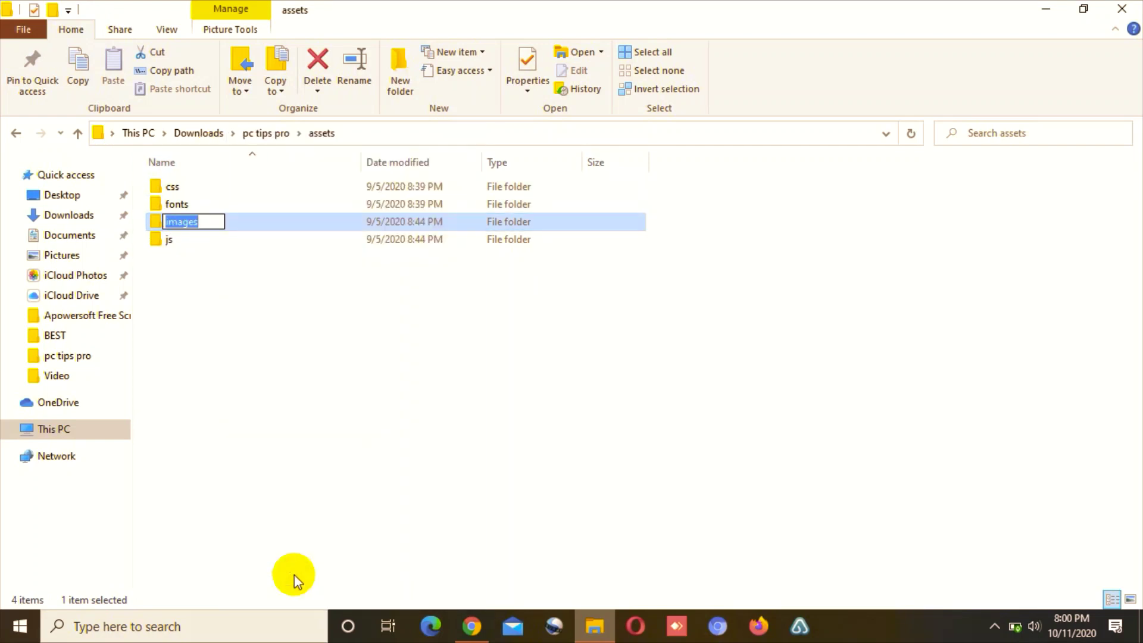
click(482, 636)
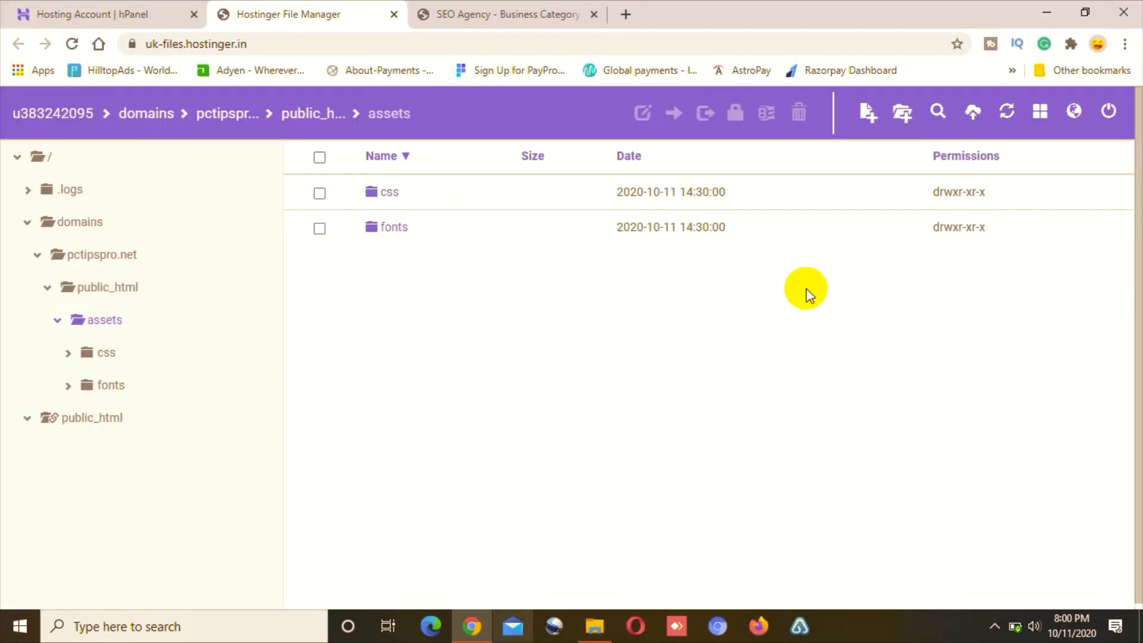
click(909, 131)
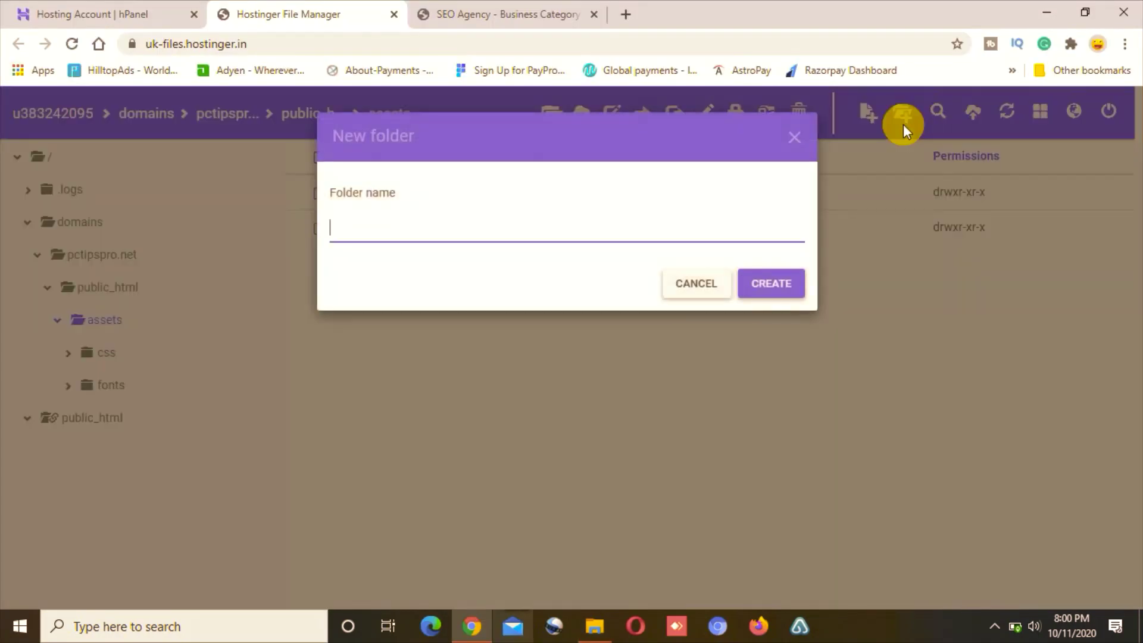
key(ctrl+v)
click(774, 282)
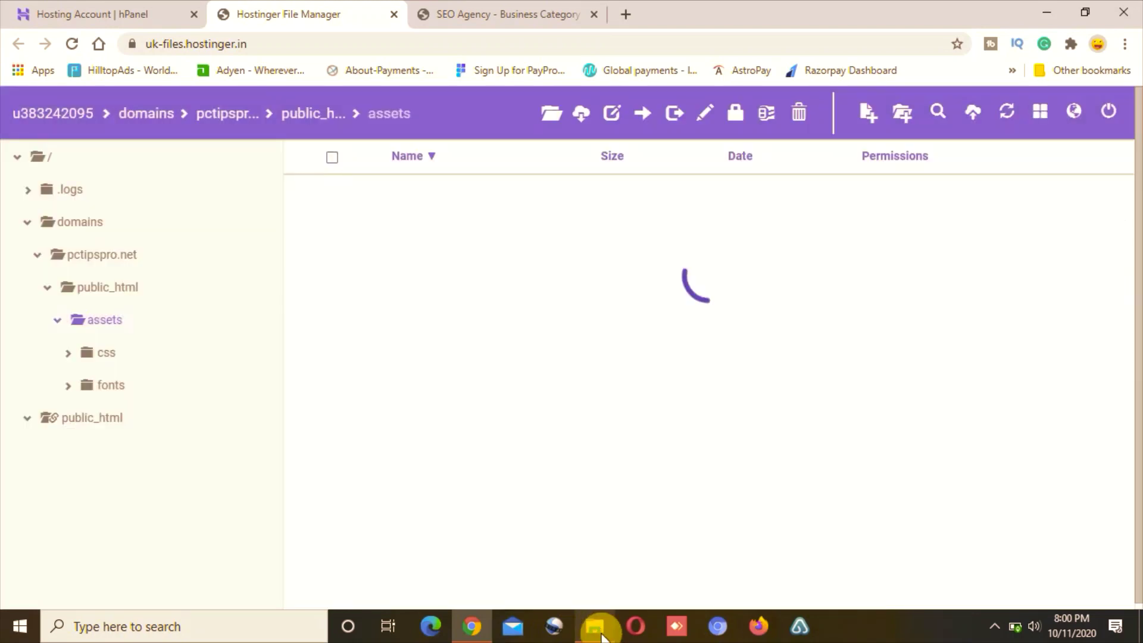
- Create a js subfolder in assets, copying the name from the local js folder
click(593, 625)
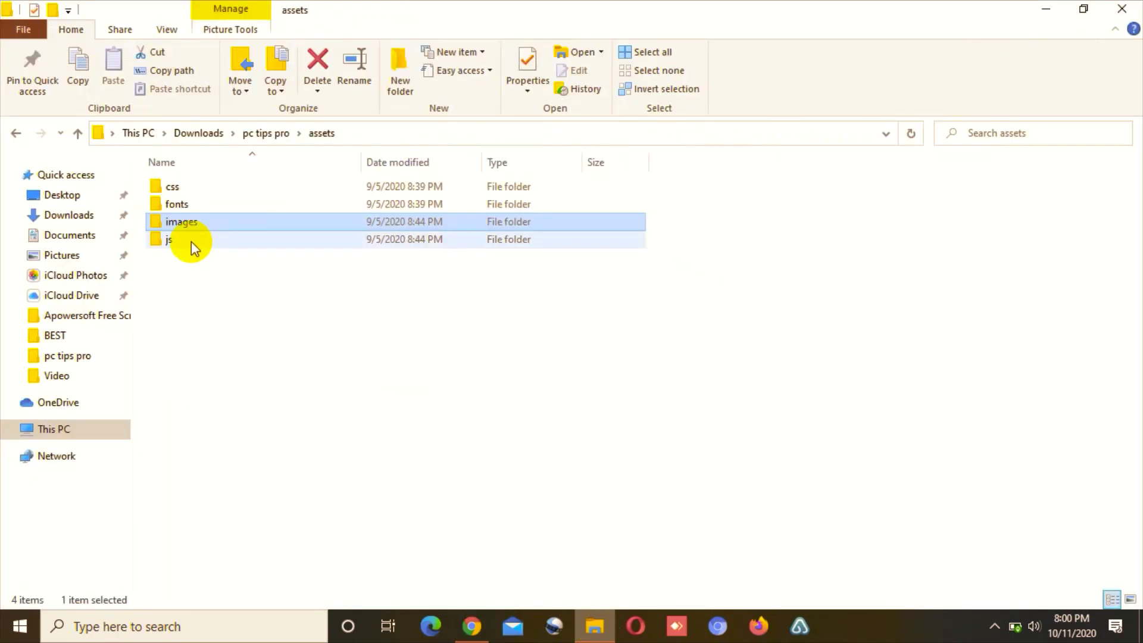
click(191, 241)
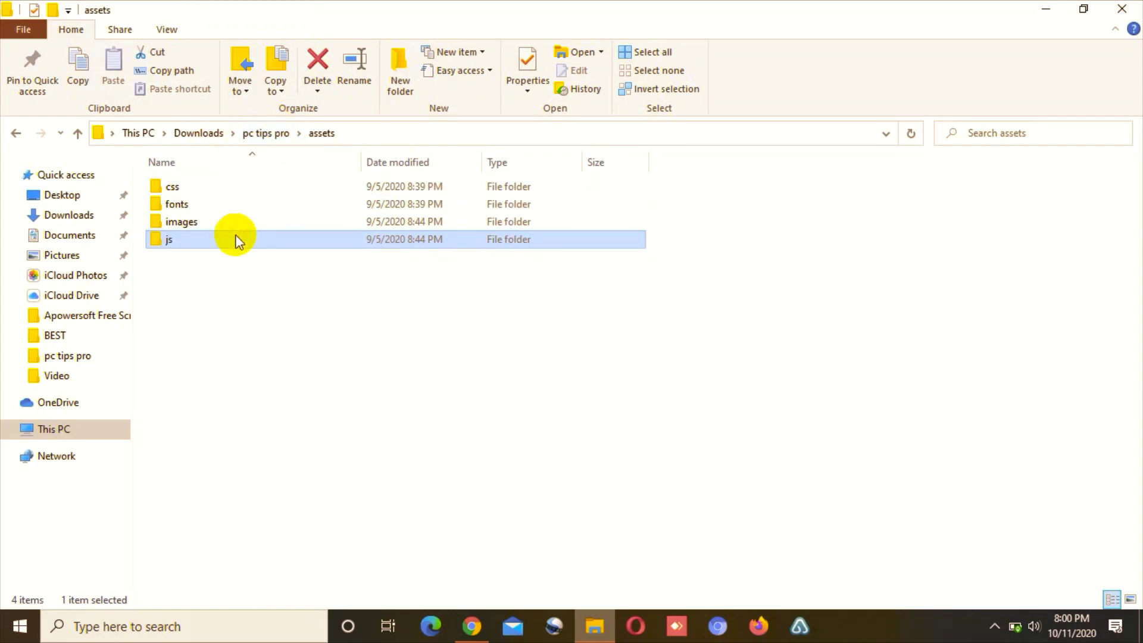
right_click(236, 239)
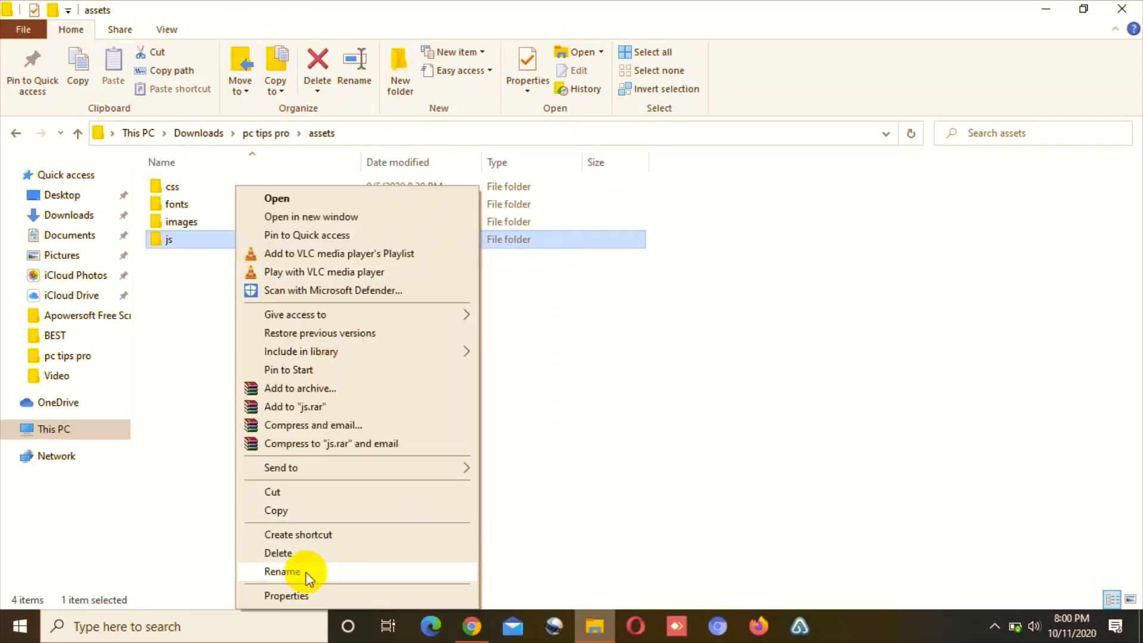
click(305, 571)
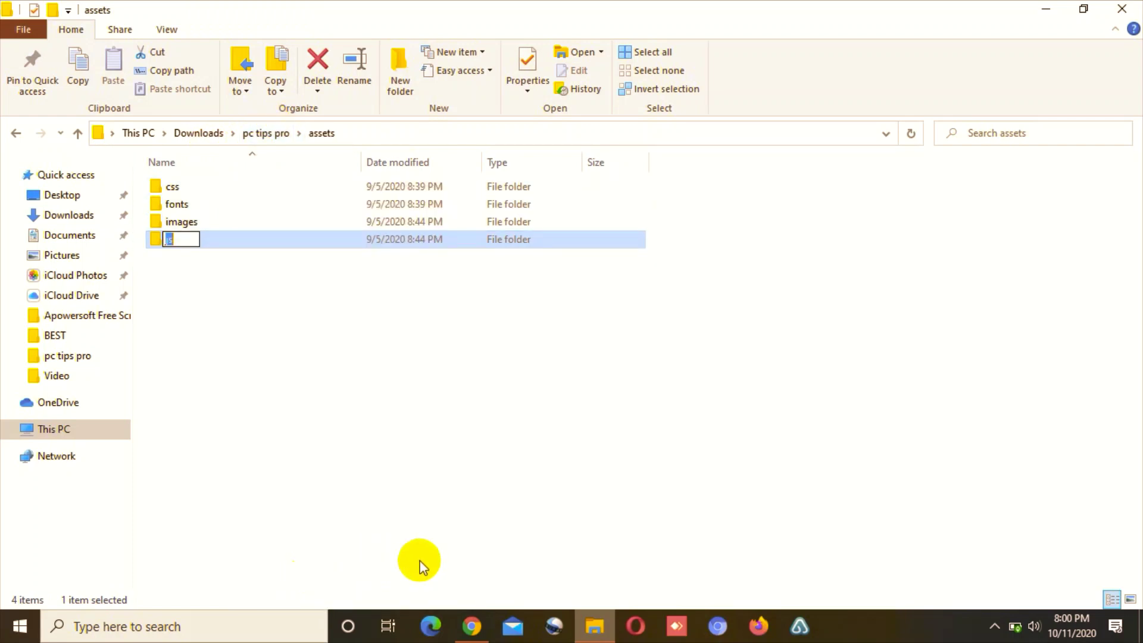
click(472, 625)
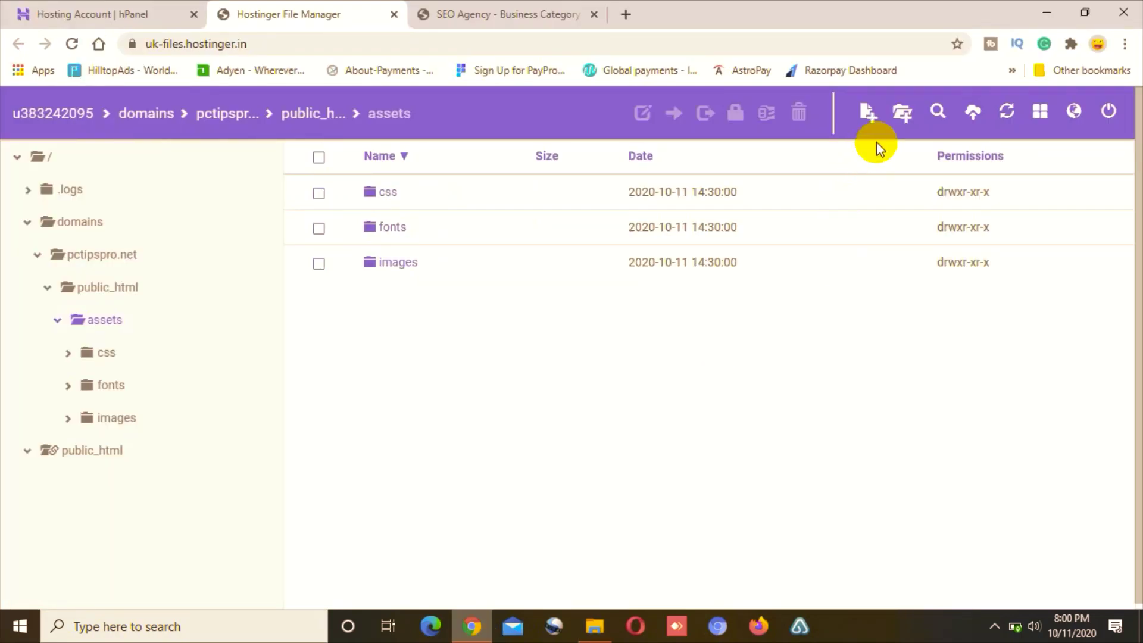
click(902, 111)
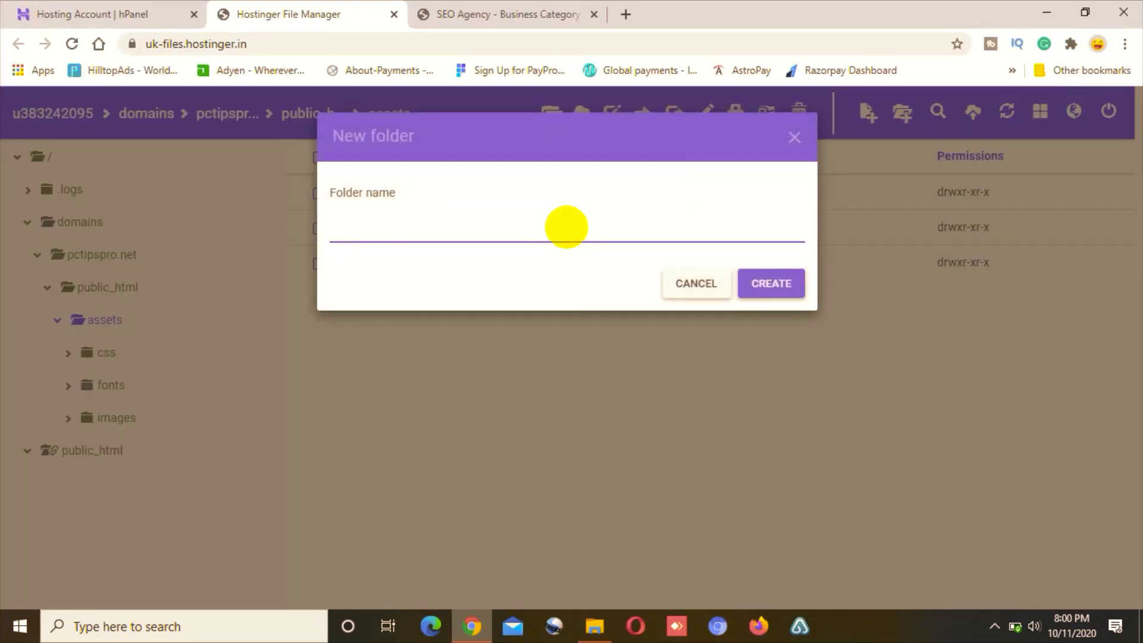
click(774, 285)
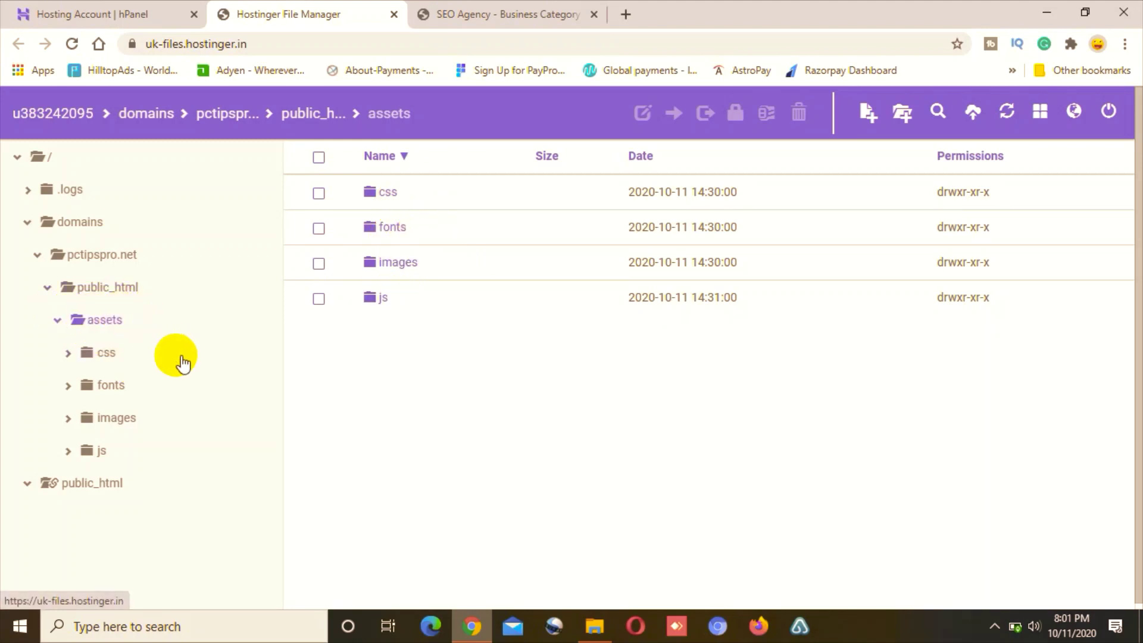
click(593, 630)
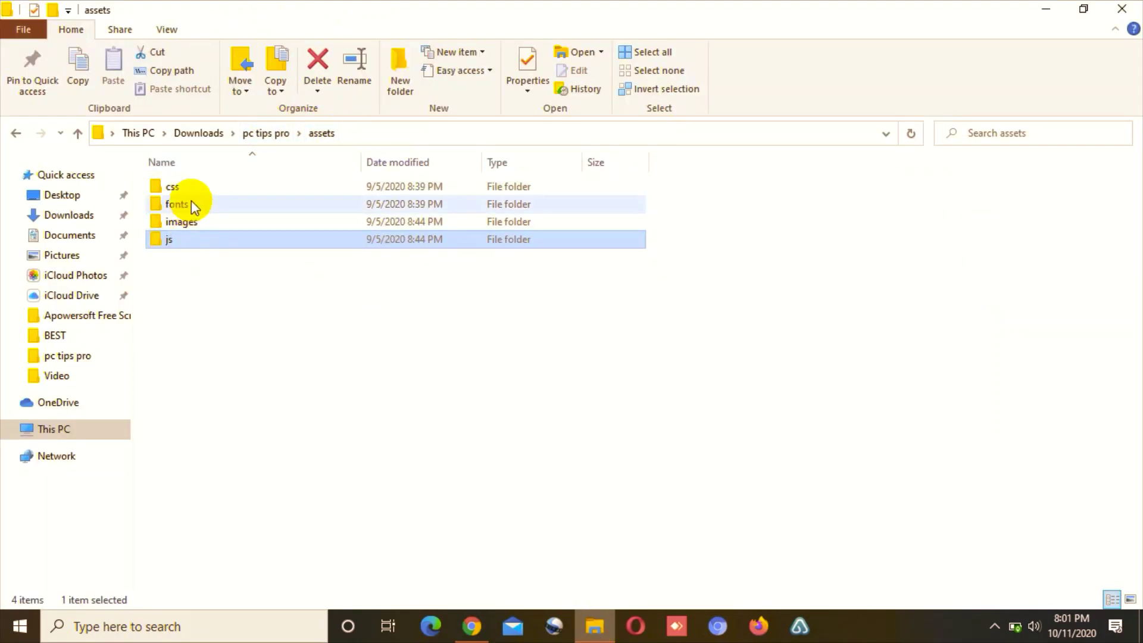
- Open the server's assets/css folder and the local assets\css folder side by side
click(469, 625)
double_click(504, 198)
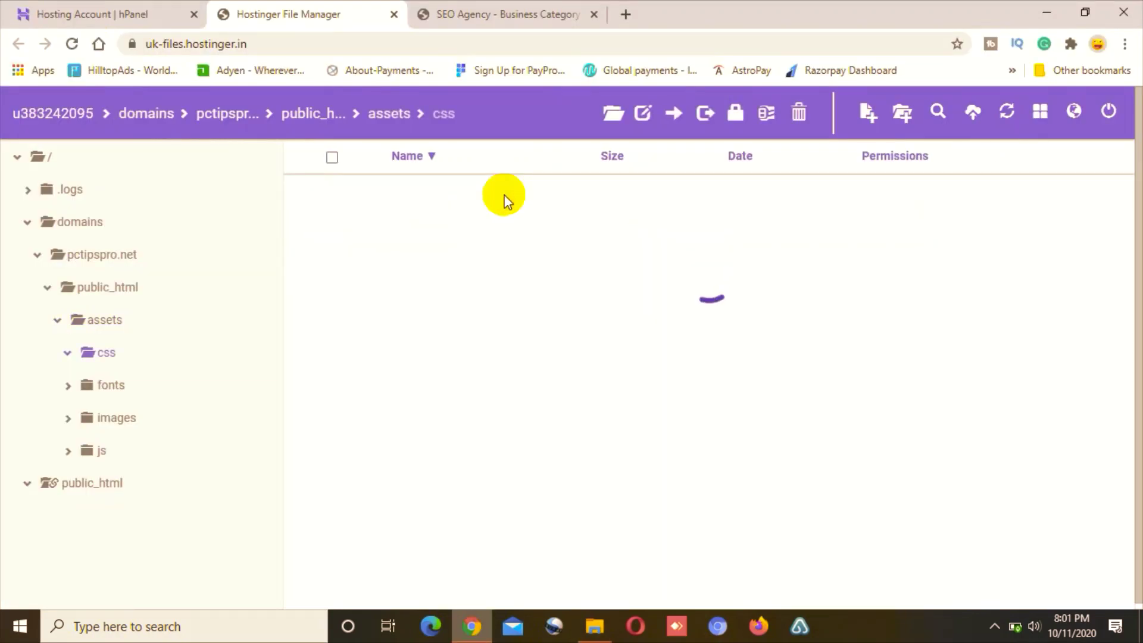
click(602, 625)
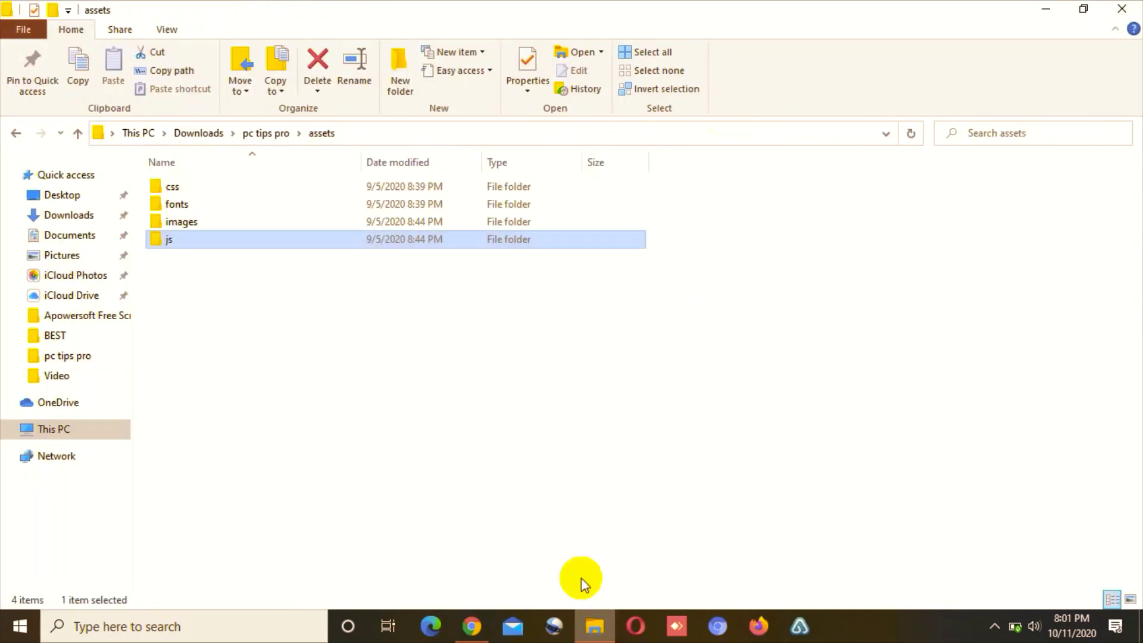
click(192, 189)
double_click(191, 189)
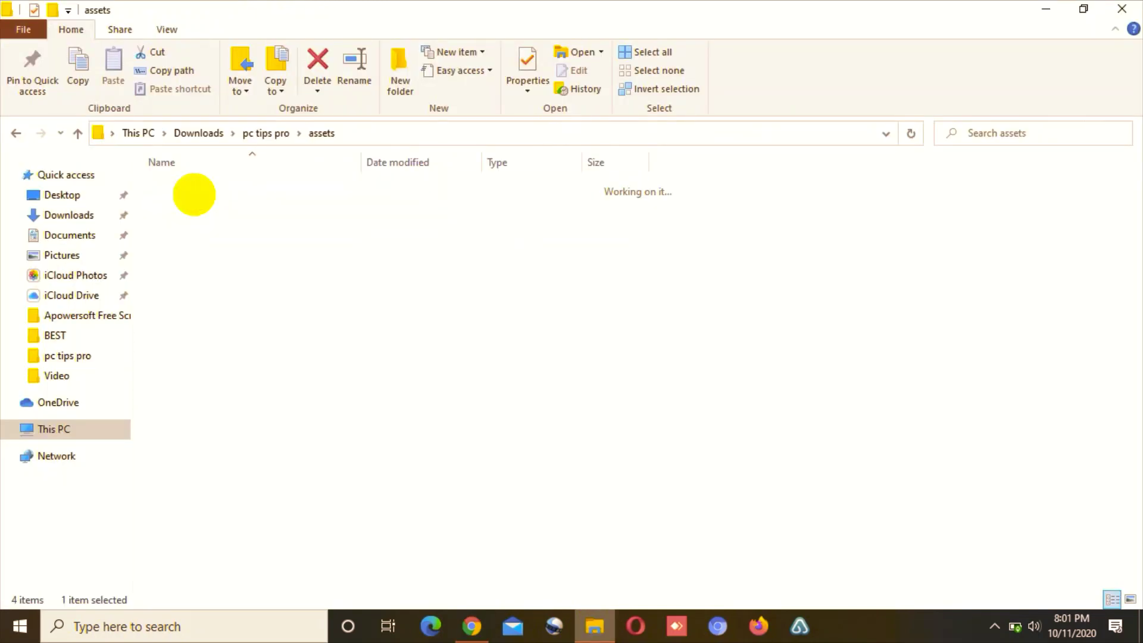
click(474, 632)
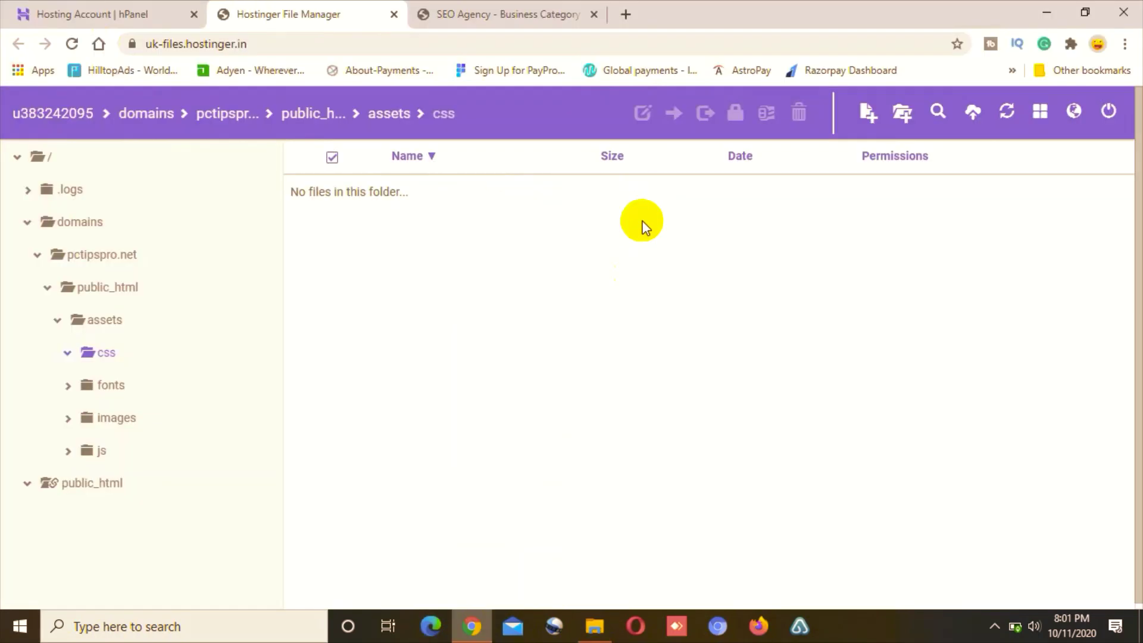
- Upload style-starter.css (262.0 kB) from the local css folder into assets/css
click(969, 107)
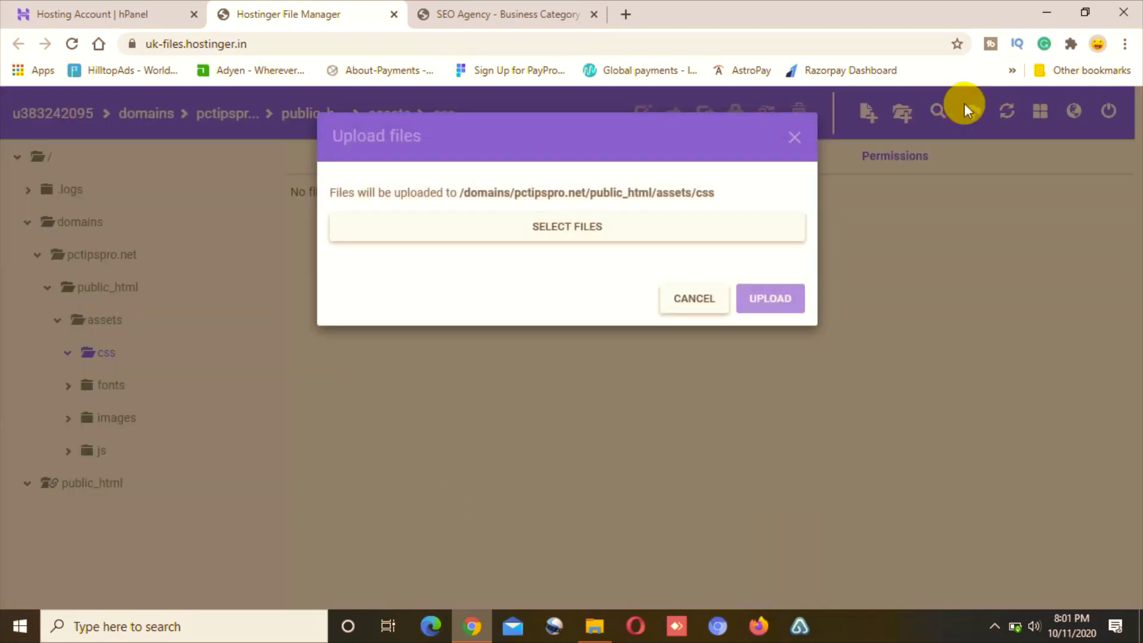
click(600, 238)
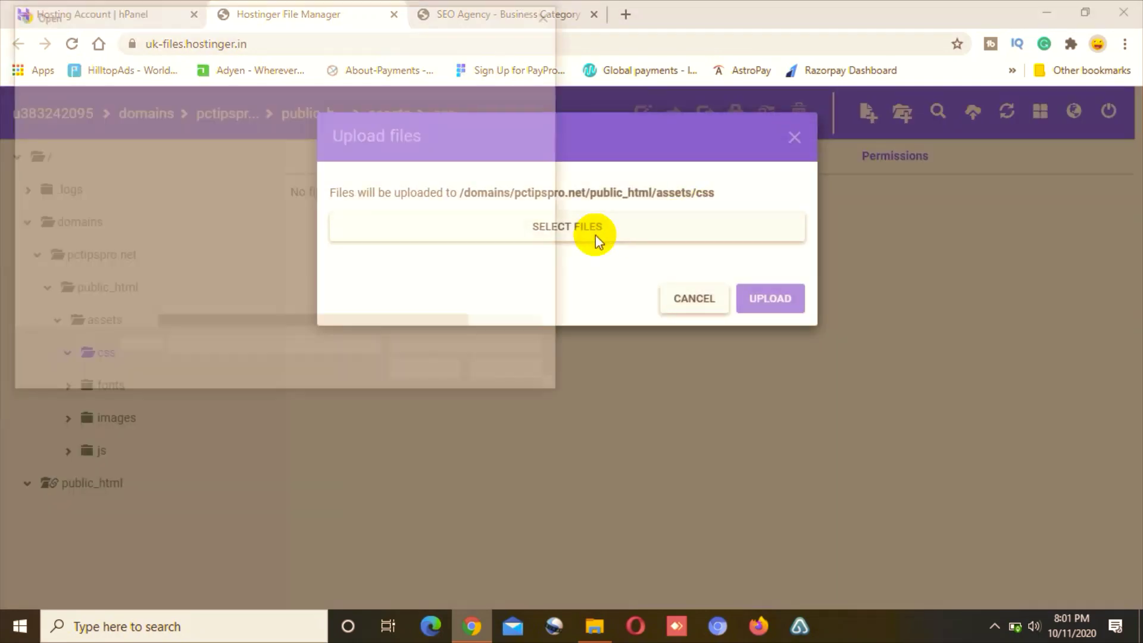
double_click(199, 124)
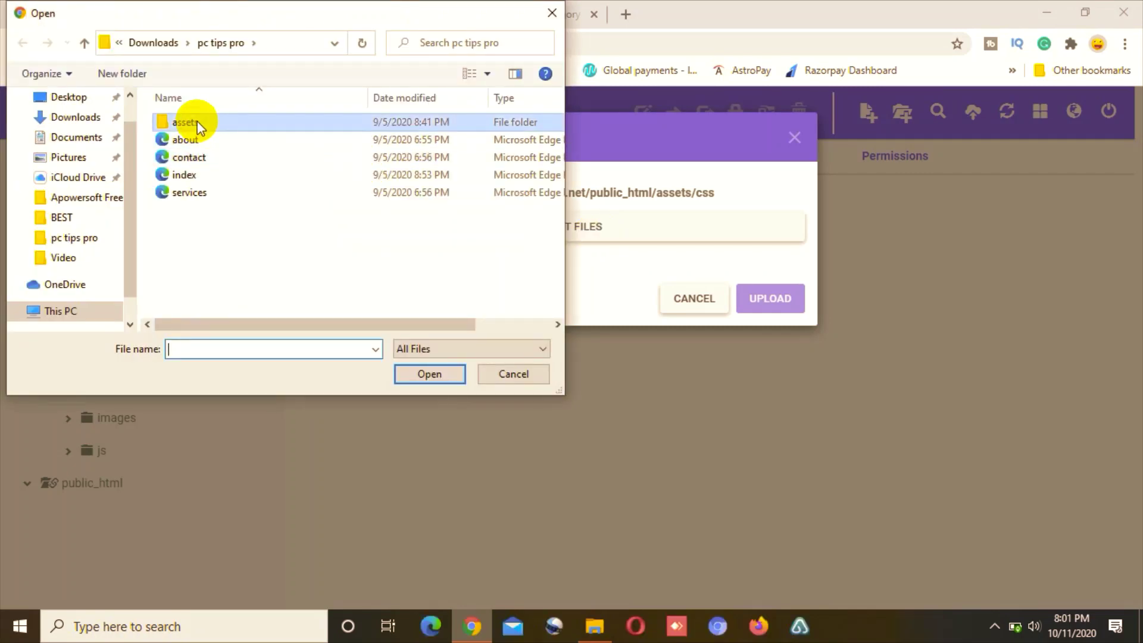
click(197, 122)
double_click(198, 122)
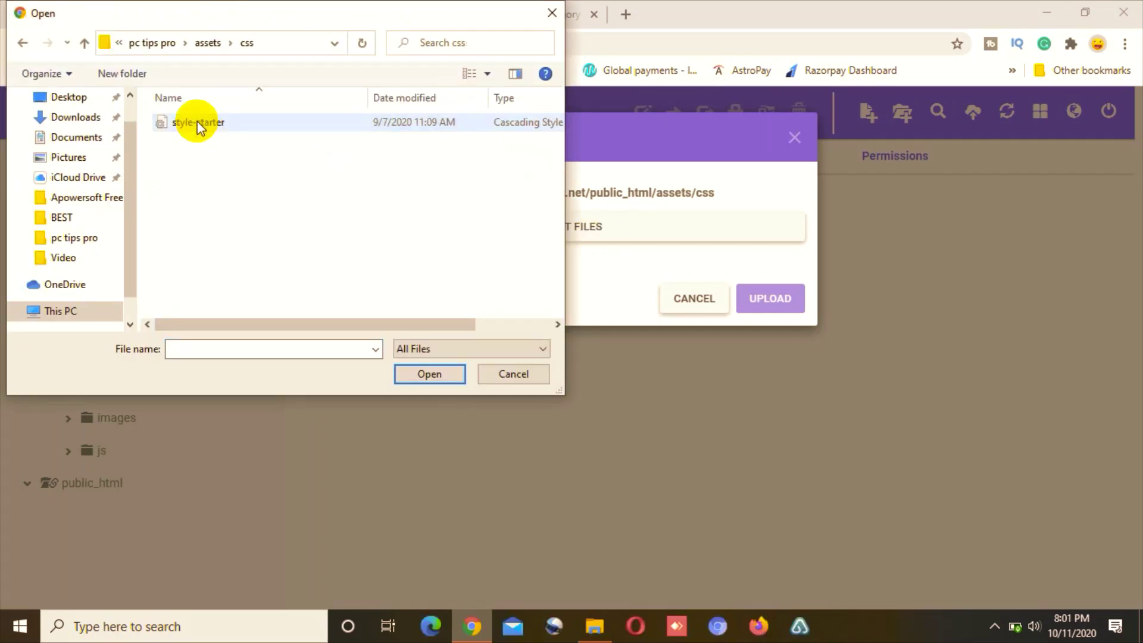
click(224, 122)
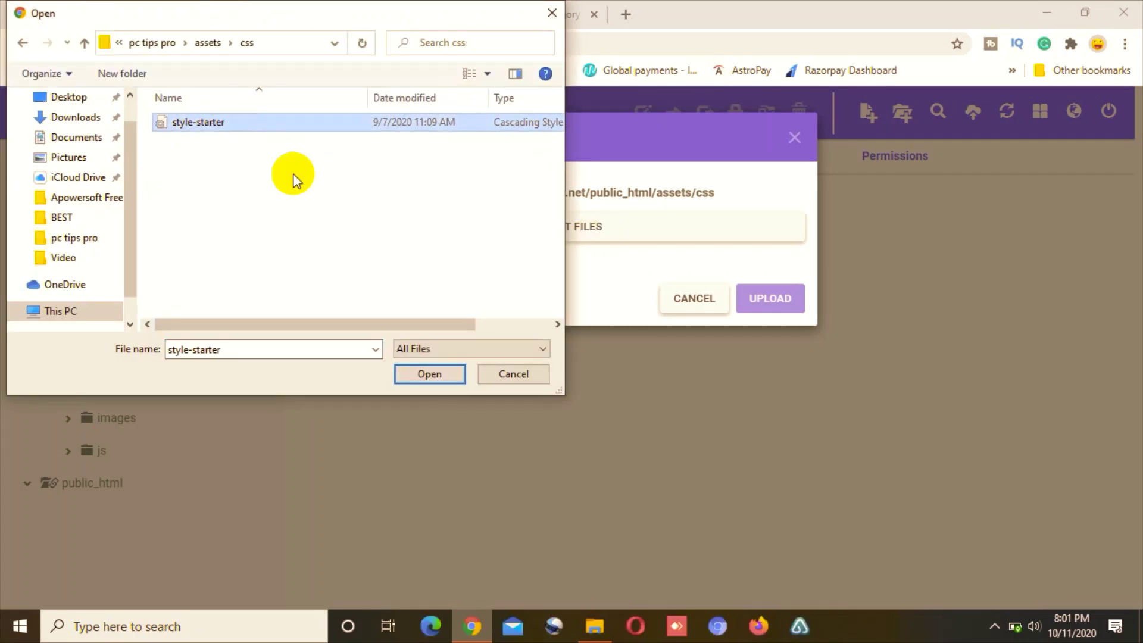
click(423, 373)
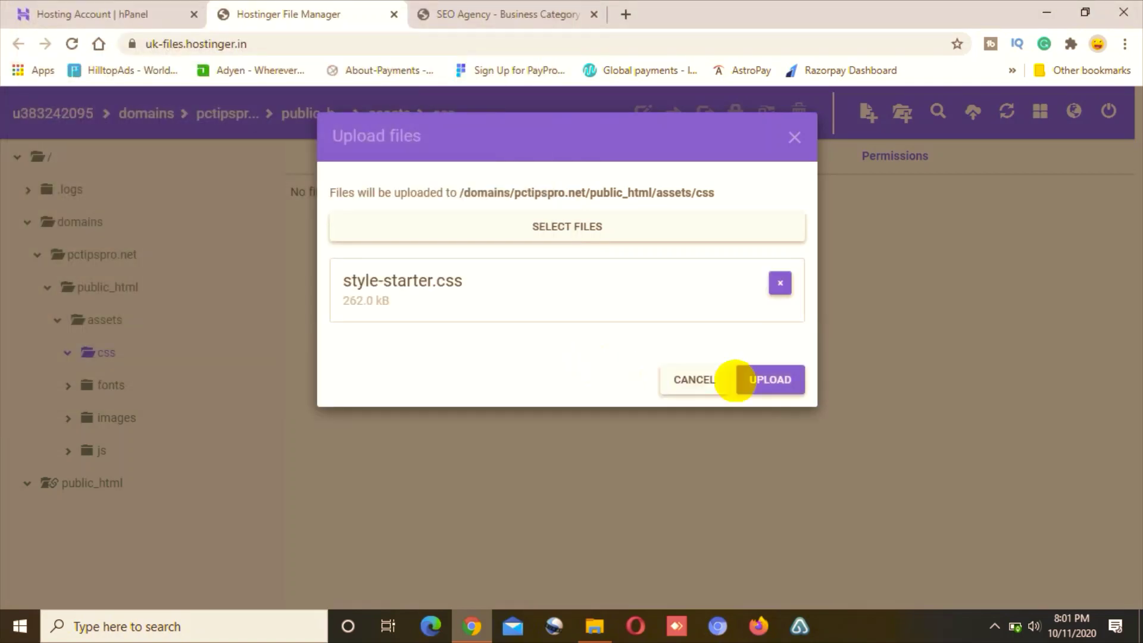
click(777, 380)
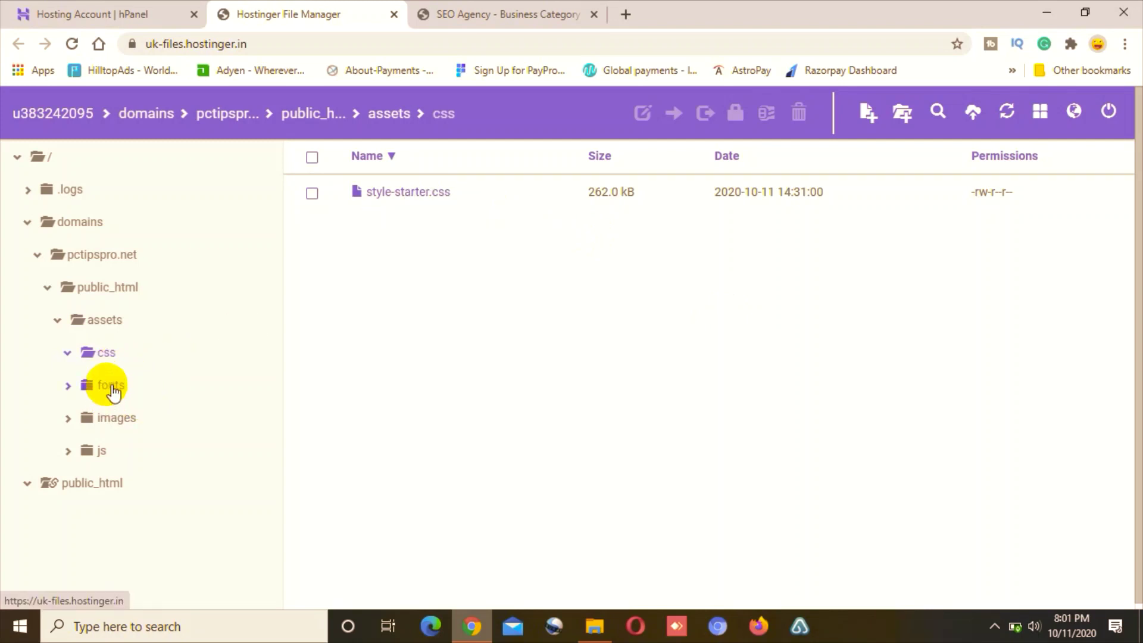
- Open the server's fonts folder and browse the upload picker to the local assets\fonts folder
click(112, 390)
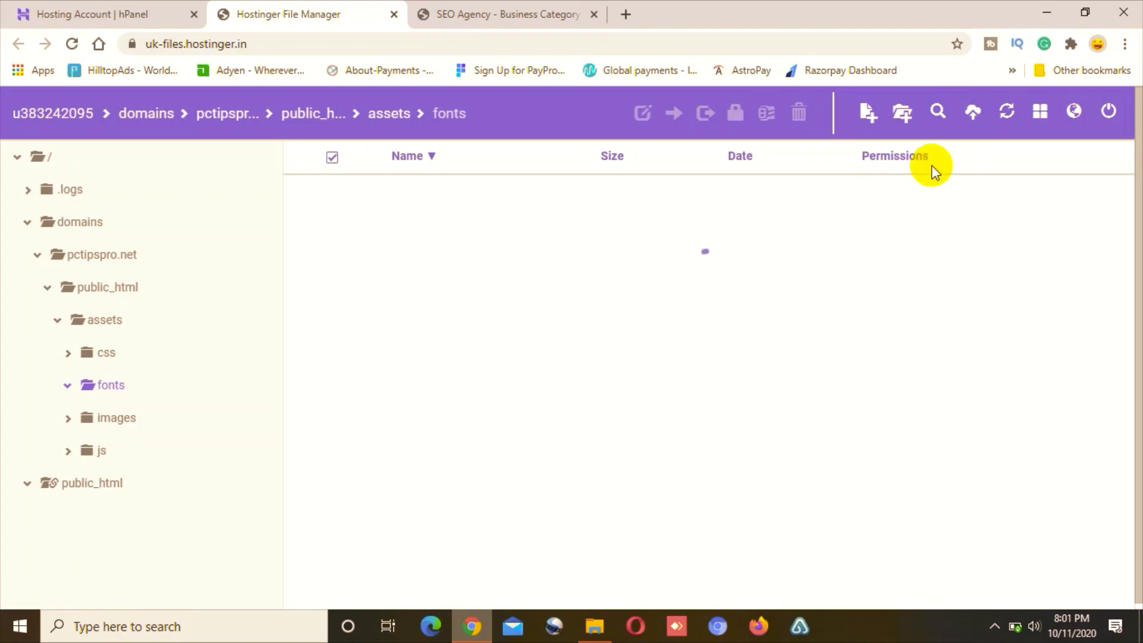
click(979, 119)
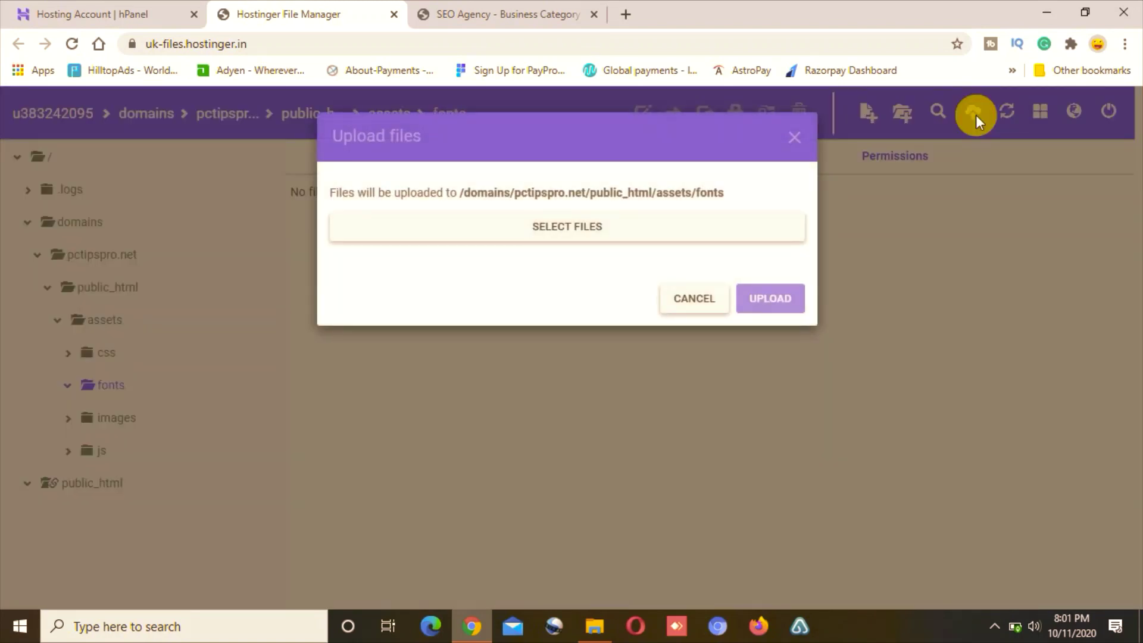
click(593, 238)
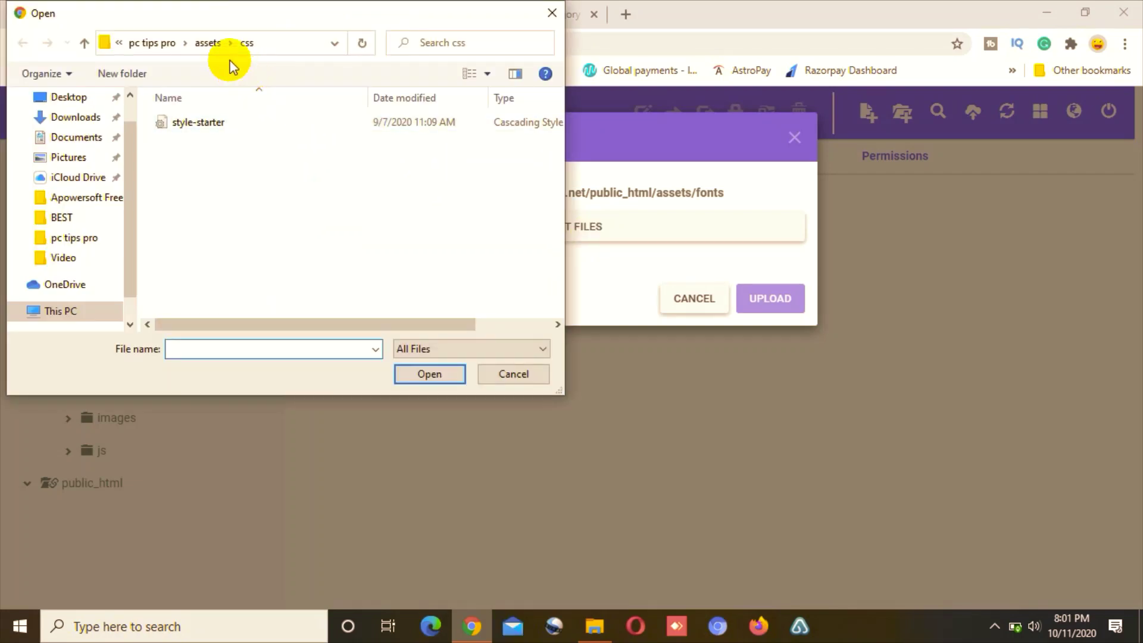
click(210, 42)
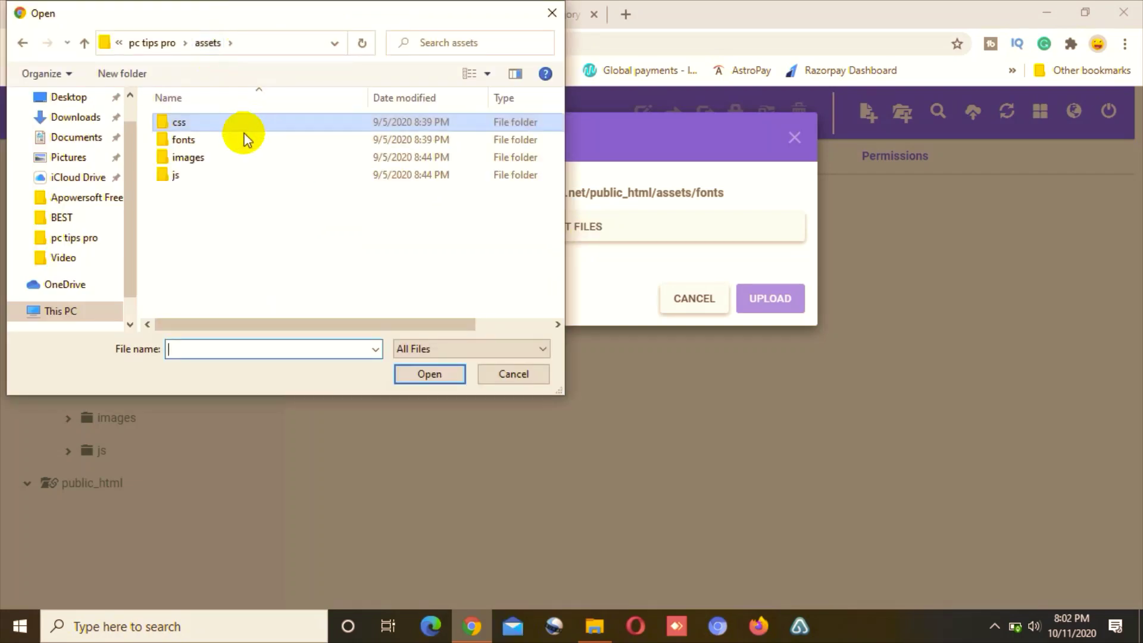
double_click(184, 143)
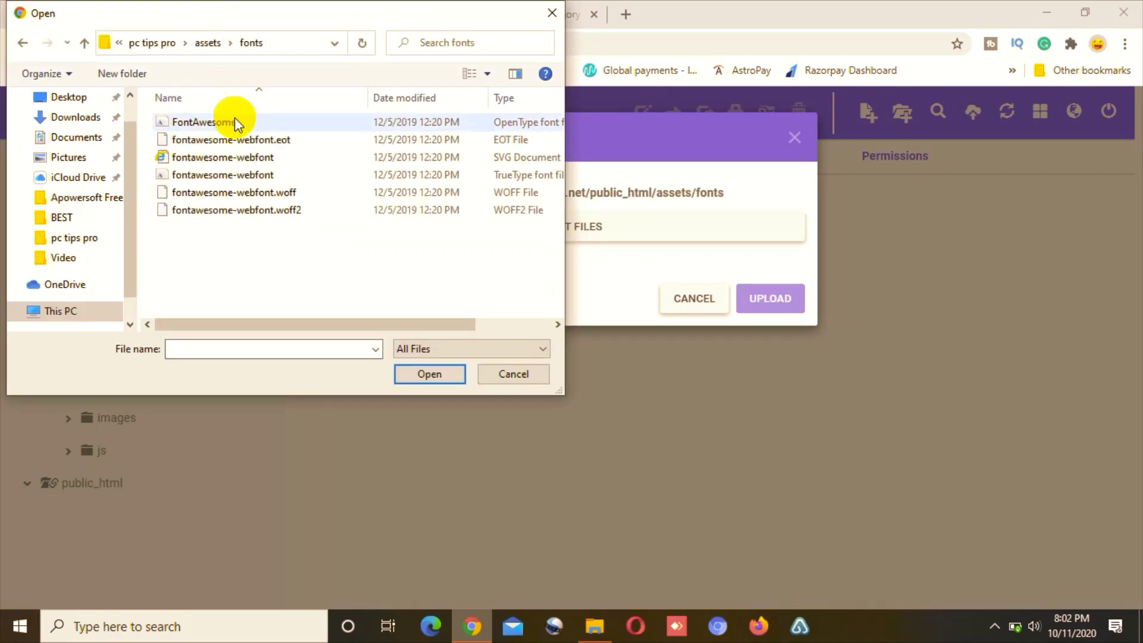
- Upload all six FontAwesome font files to assets/fonts, then open the empty images folder
click(234, 121)
ctrl+click(246, 141)
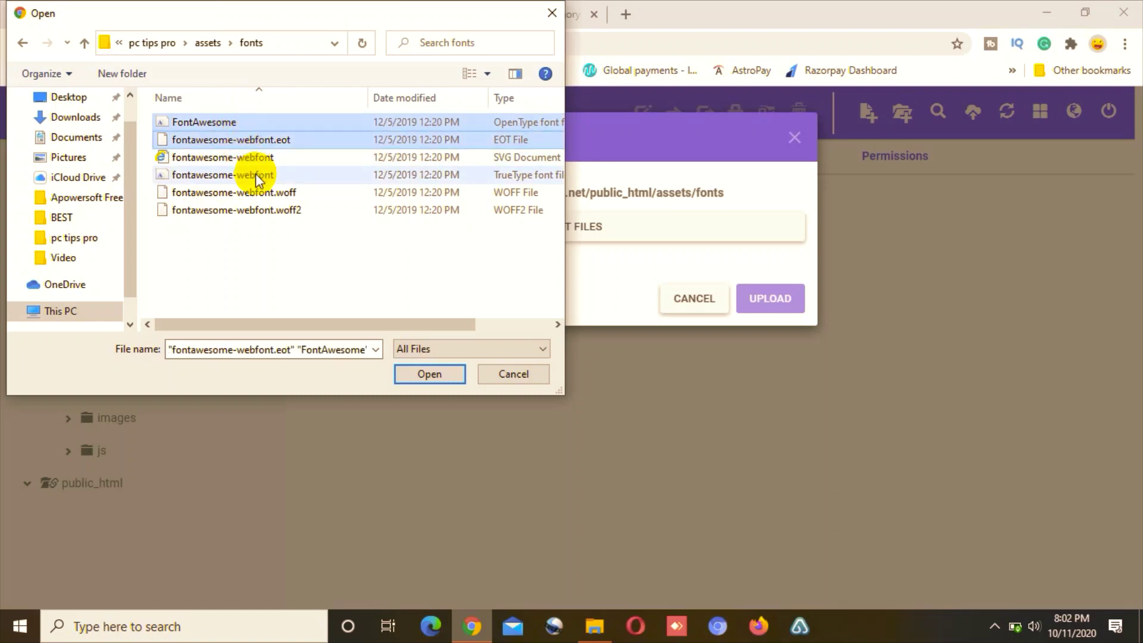
ctrl+click(248, 162)
ctrl+click(250, 173)
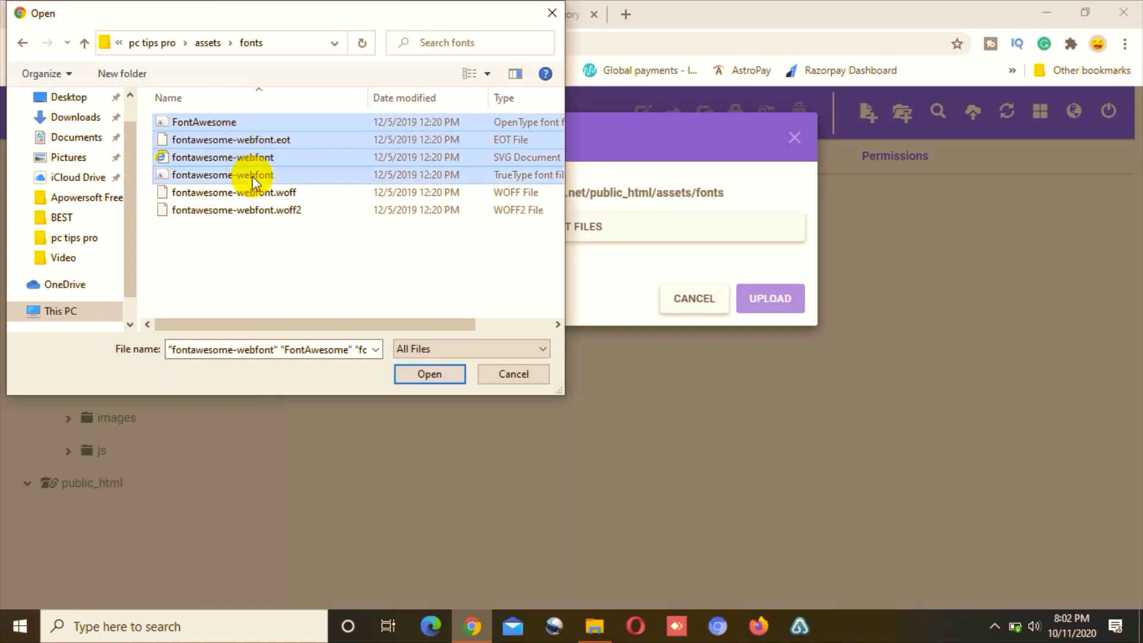
ctrl+click(278, 194)
ctrl+click(288, 211)
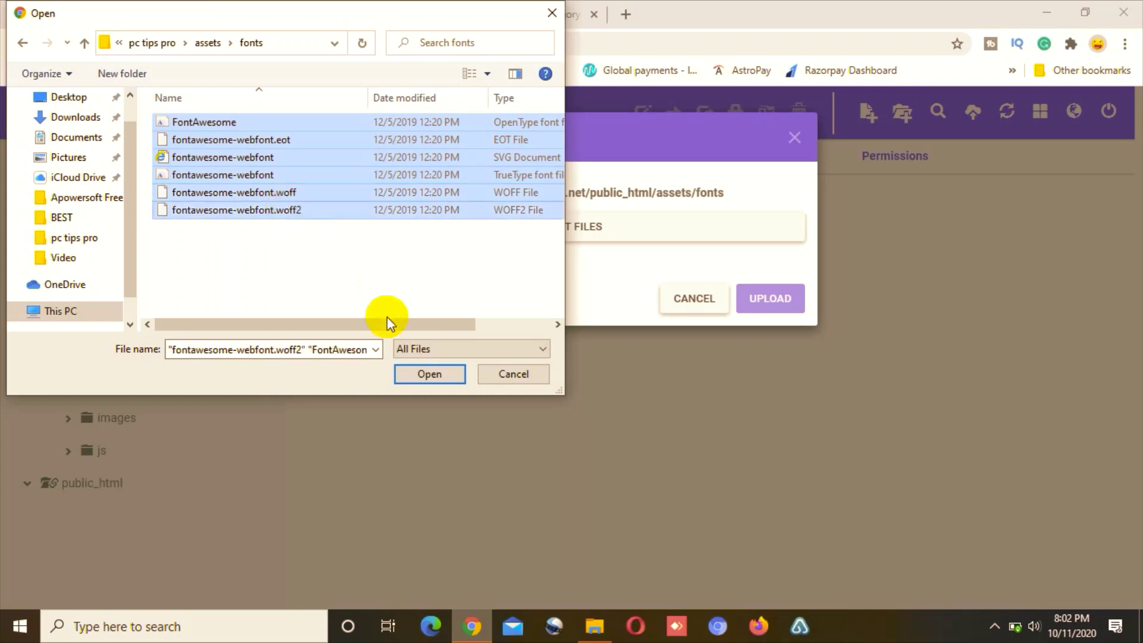
click(437, 381)
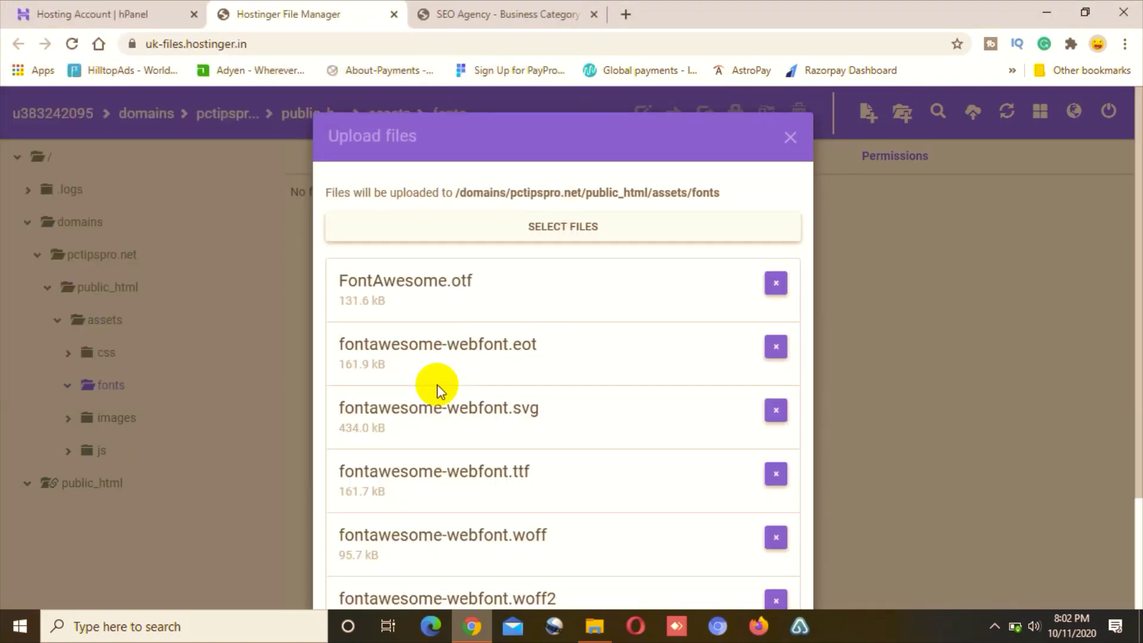
drag(1137, 337, 1130, 467)
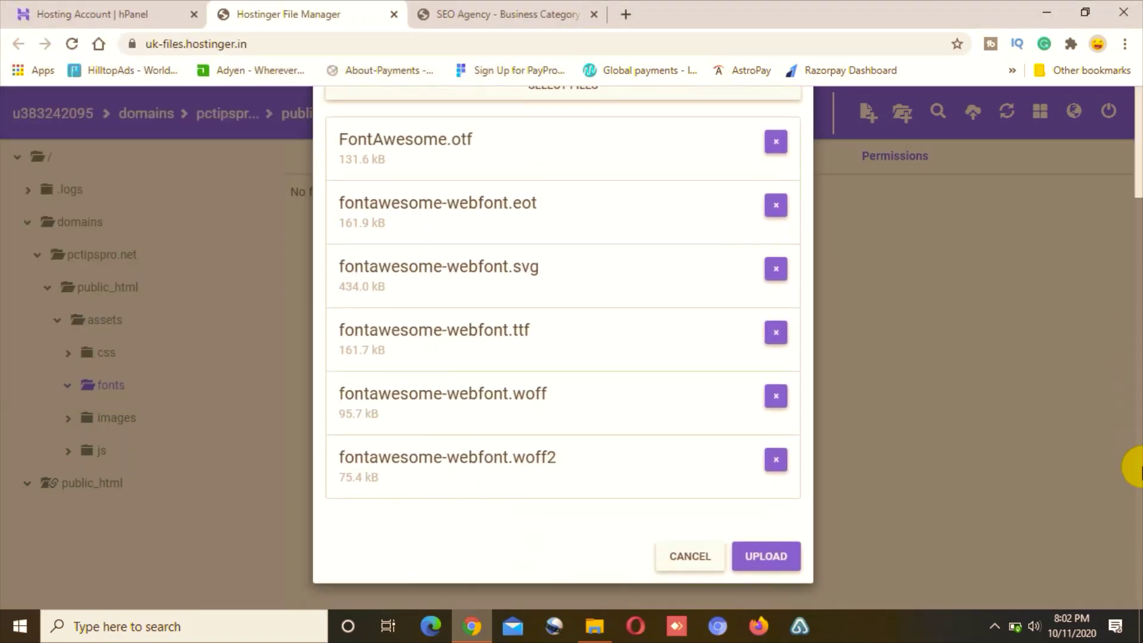
click(768, 556)
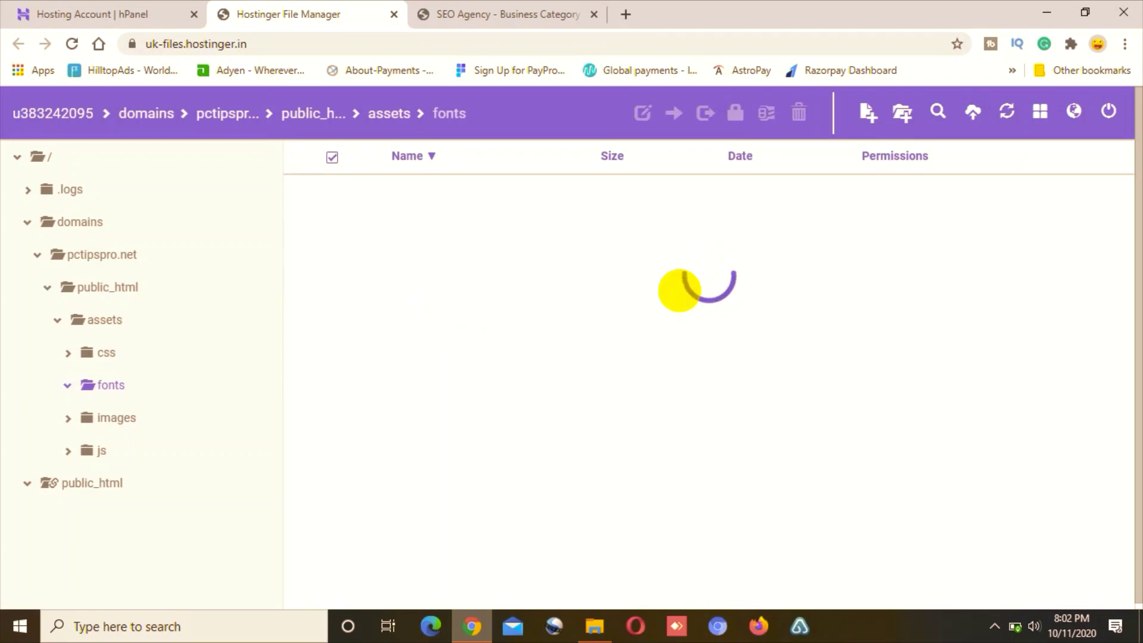
click(117, 419)
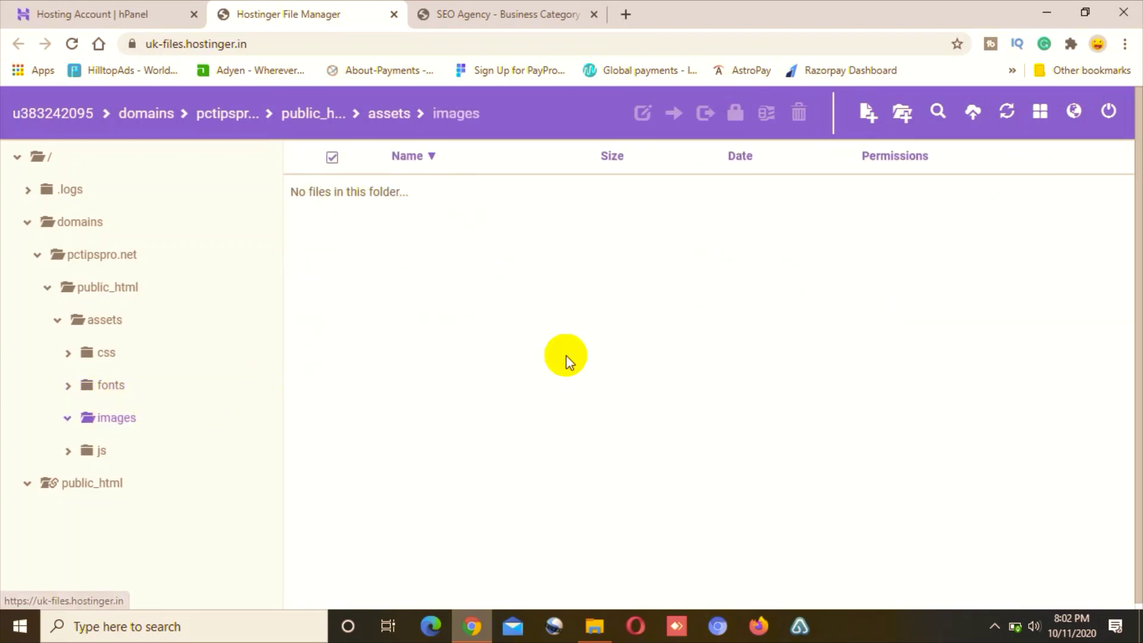
- Upload every local image file, about.jpg through team4.jpg, into the server's assets/images folder
click(973, 114)
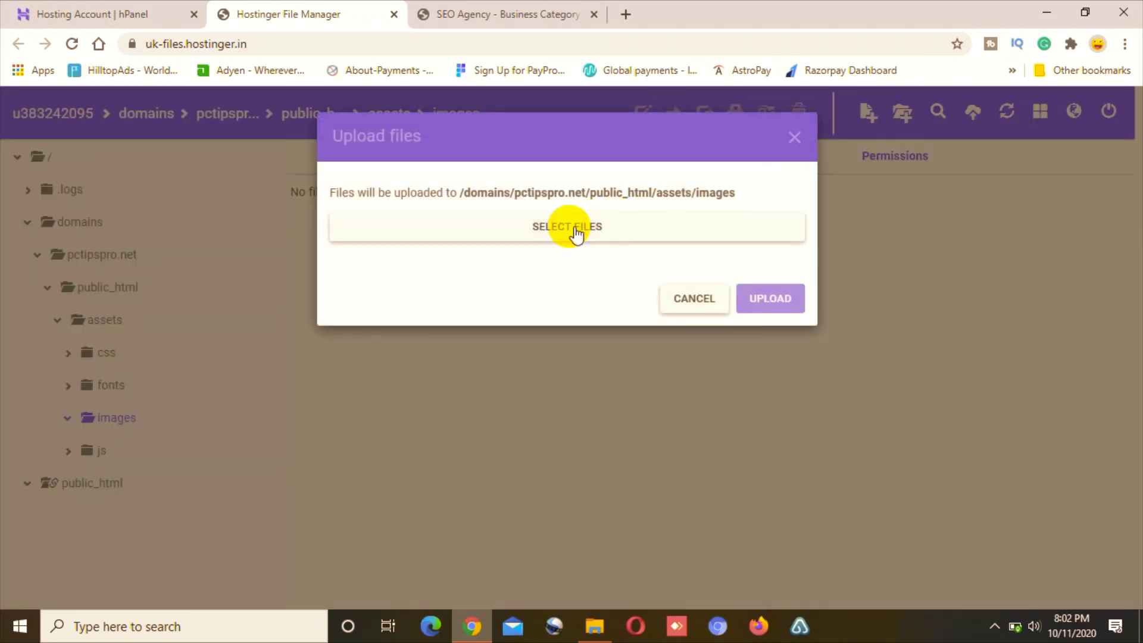
click(570, 233)
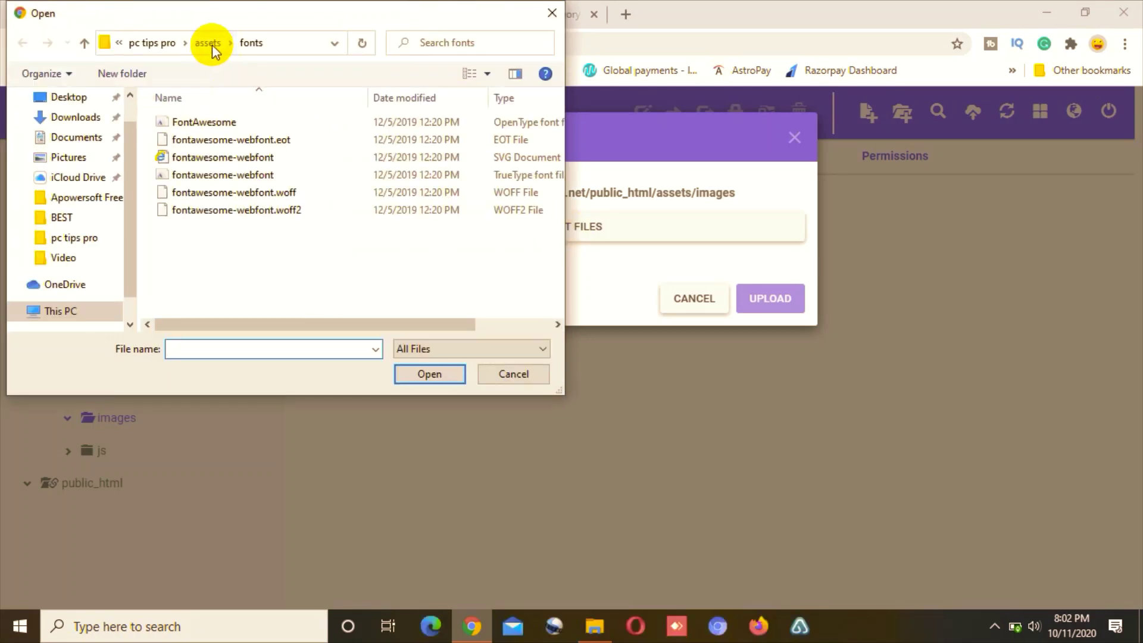
click(209, 43)
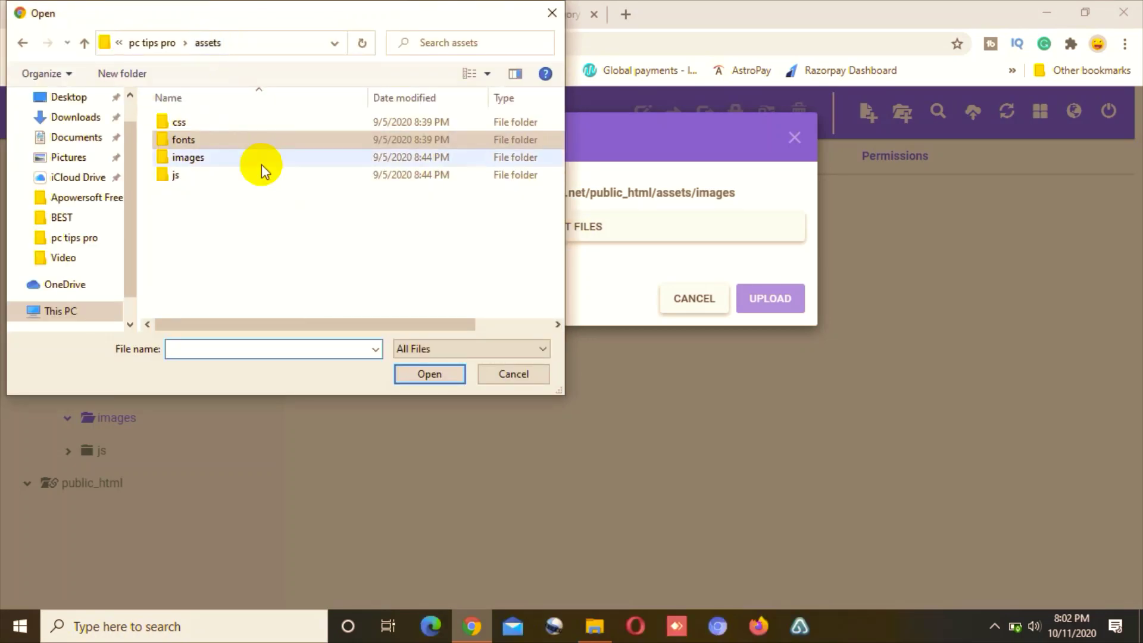
click(186, 159)
double_click(186, 161)
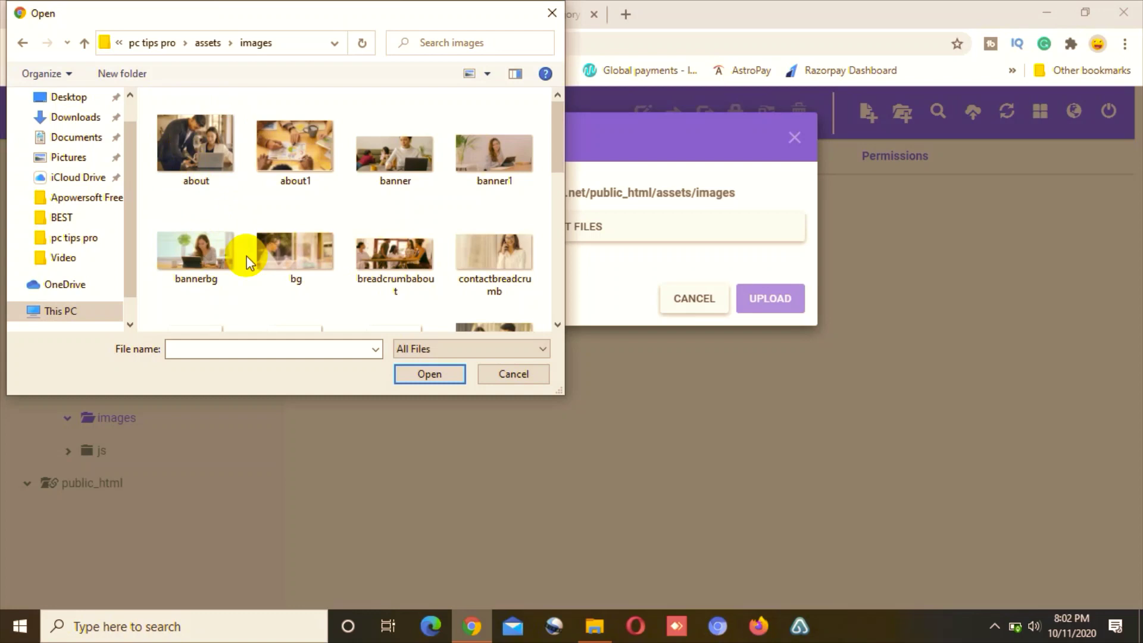
key(ctrl+a)
click(407, 374)
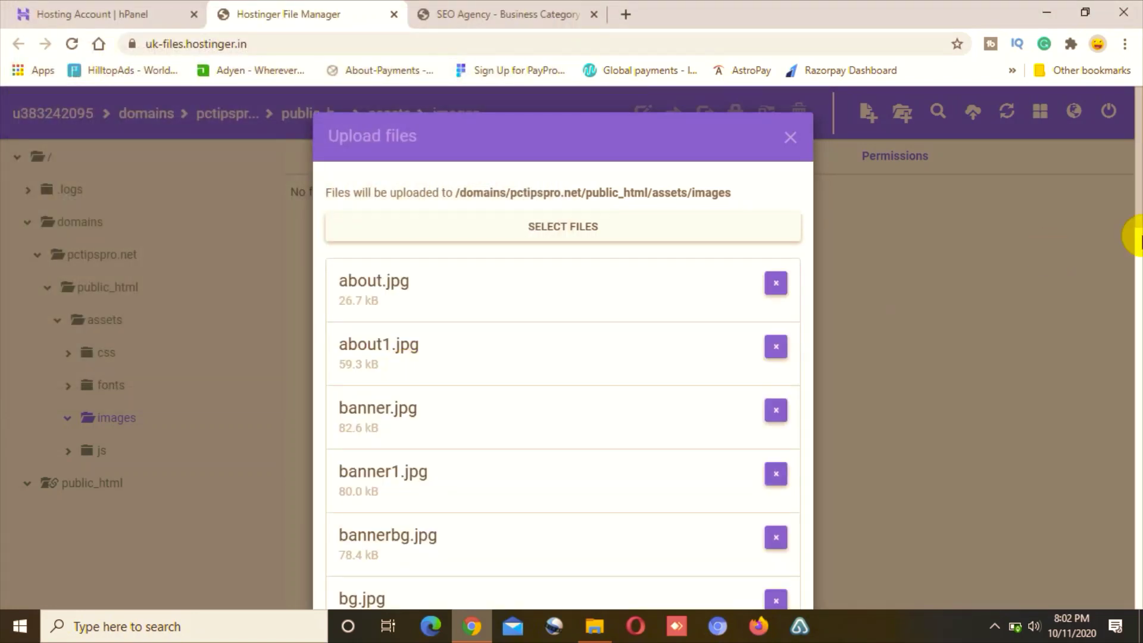
drag(1133, 178, 1140, 574)
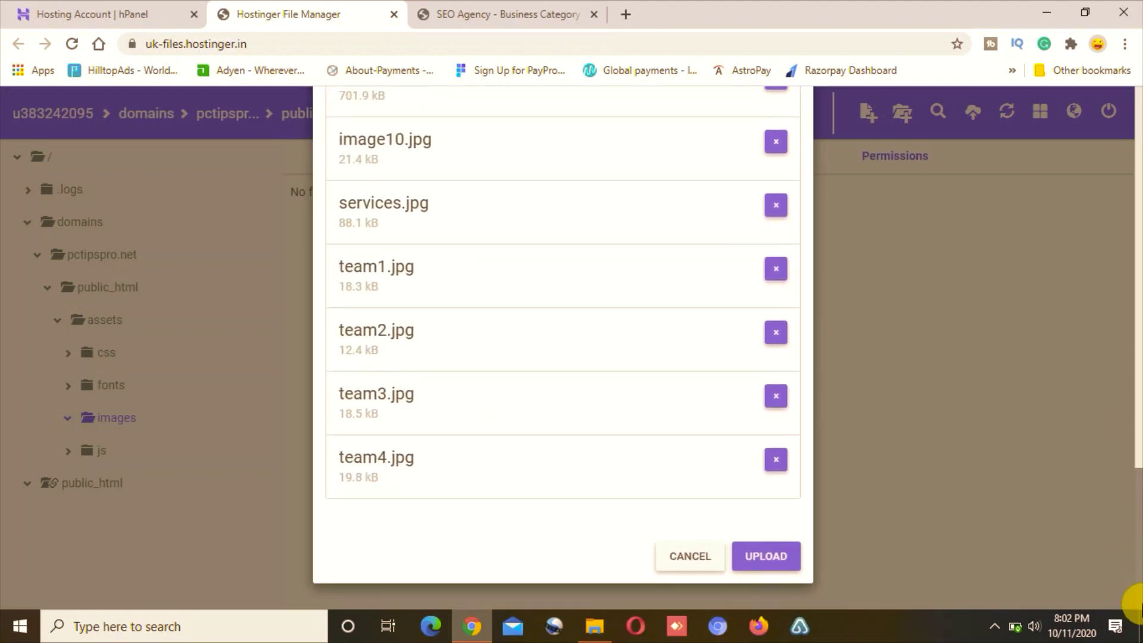
click(767, 556)
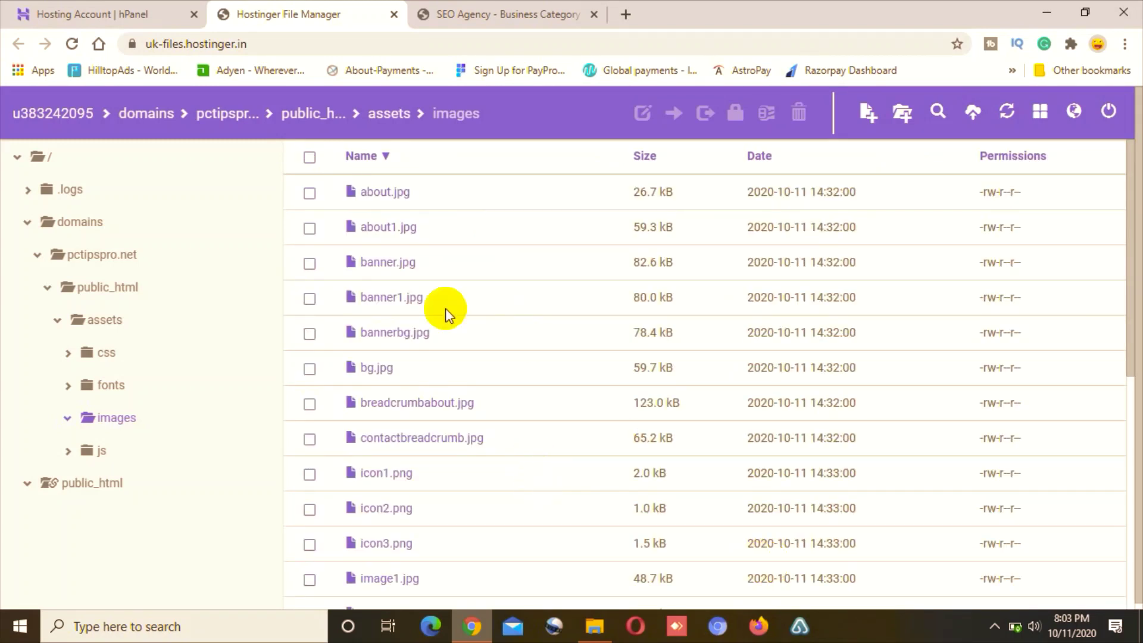
- Upload all four local JavaScript files into assets/js, then return to the public_html folder
click(103, 454)
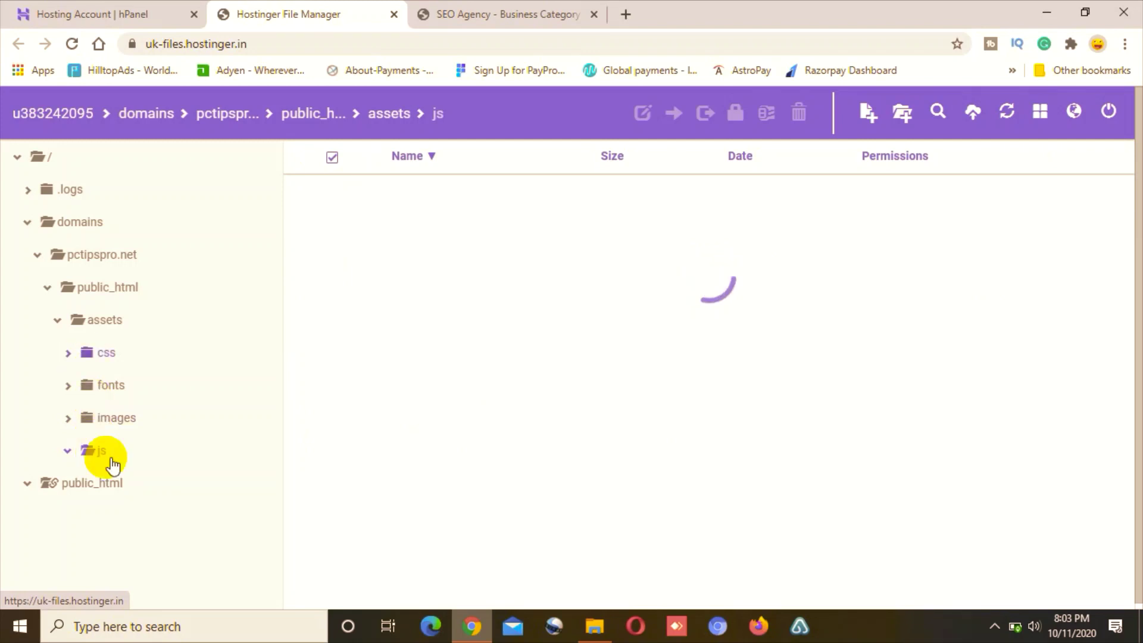
click(976, 116)
click(582, 240)
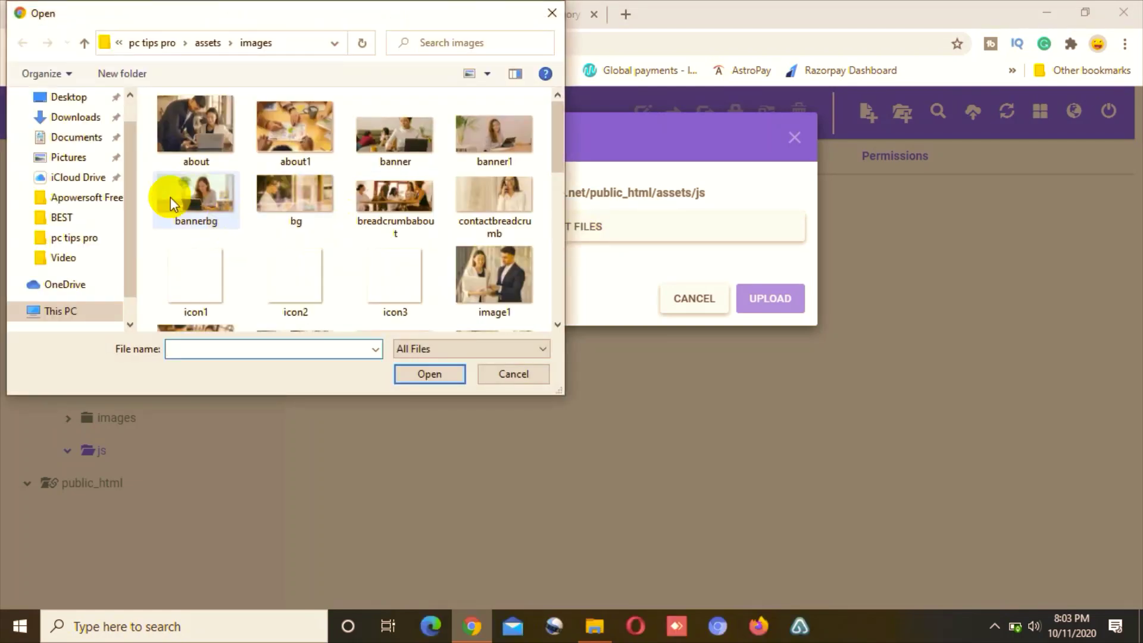
click(204, 42)
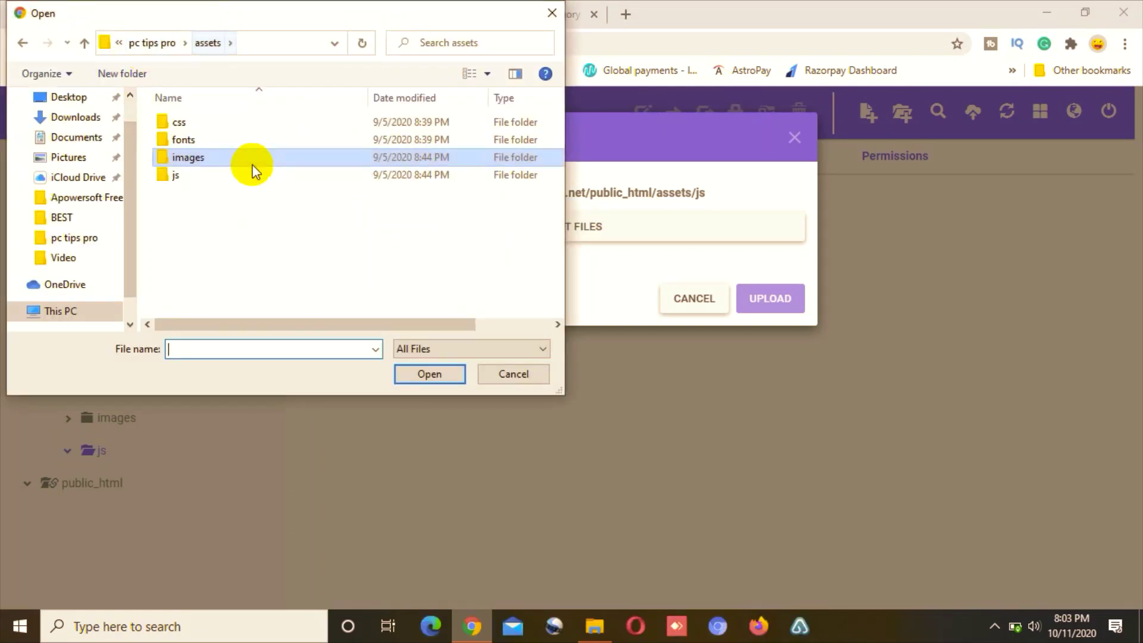
double_click(180, 176)
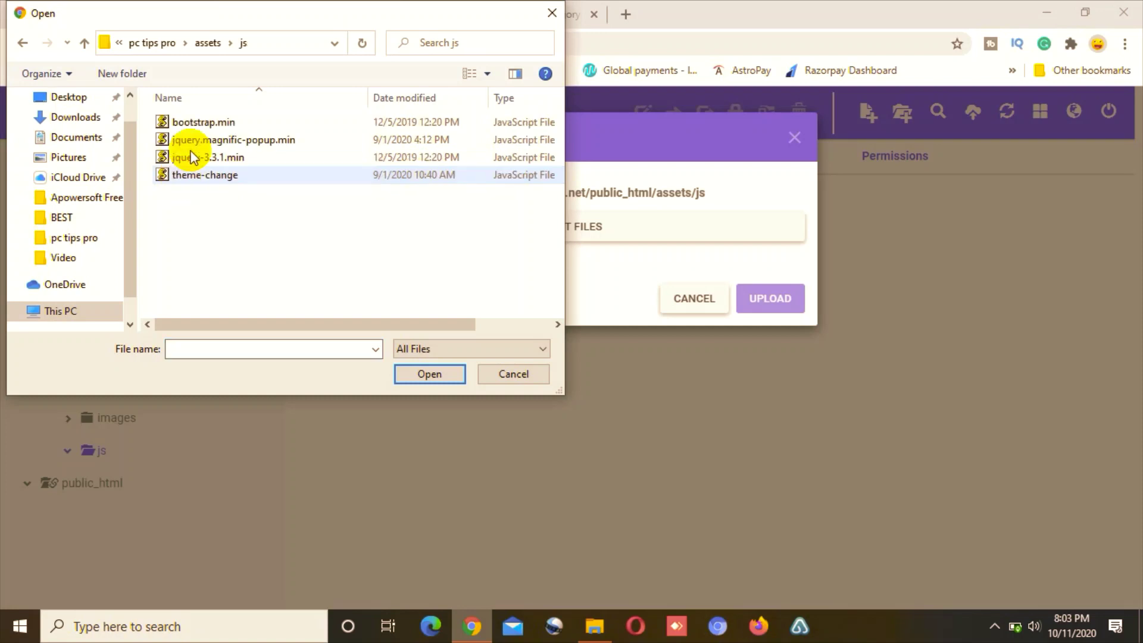
key(ctrl+a)
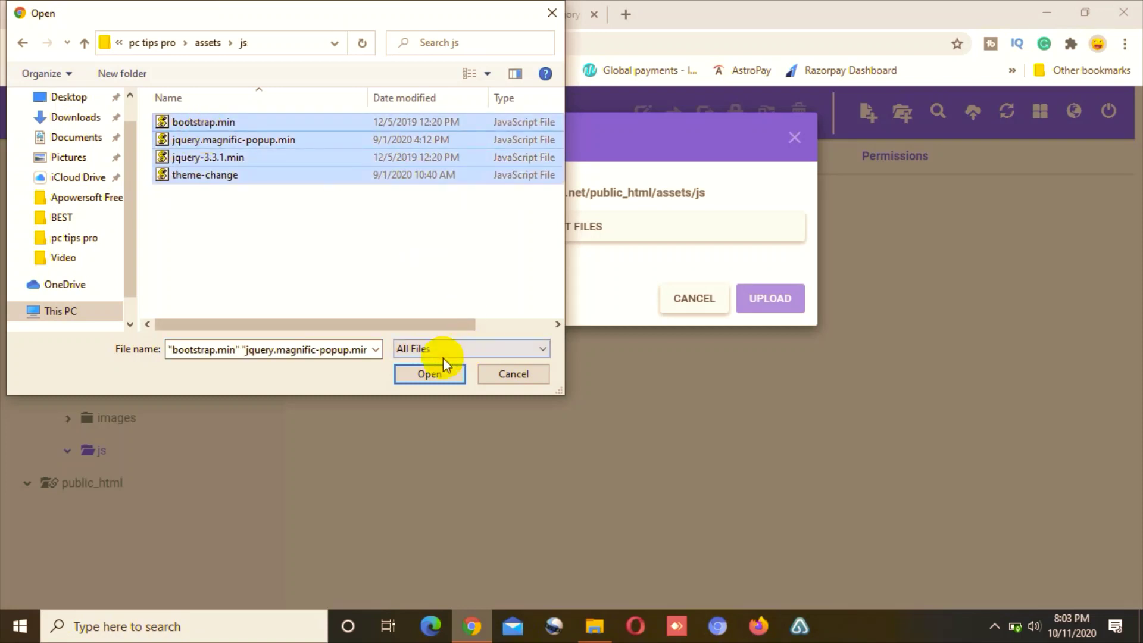
click(434, 373)
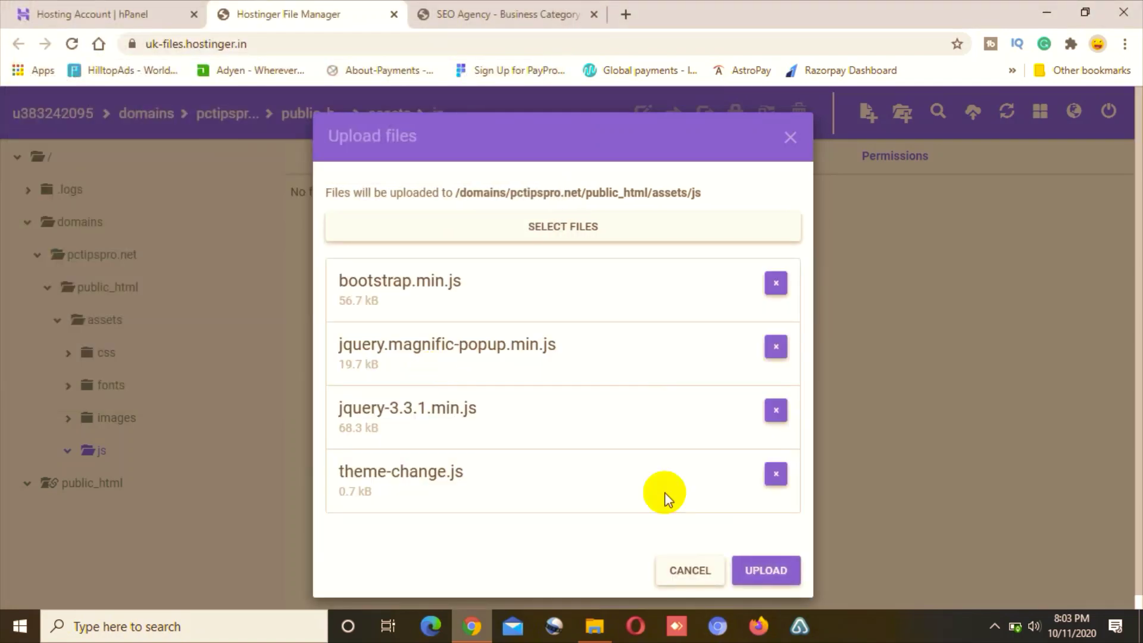
click(785, 571)
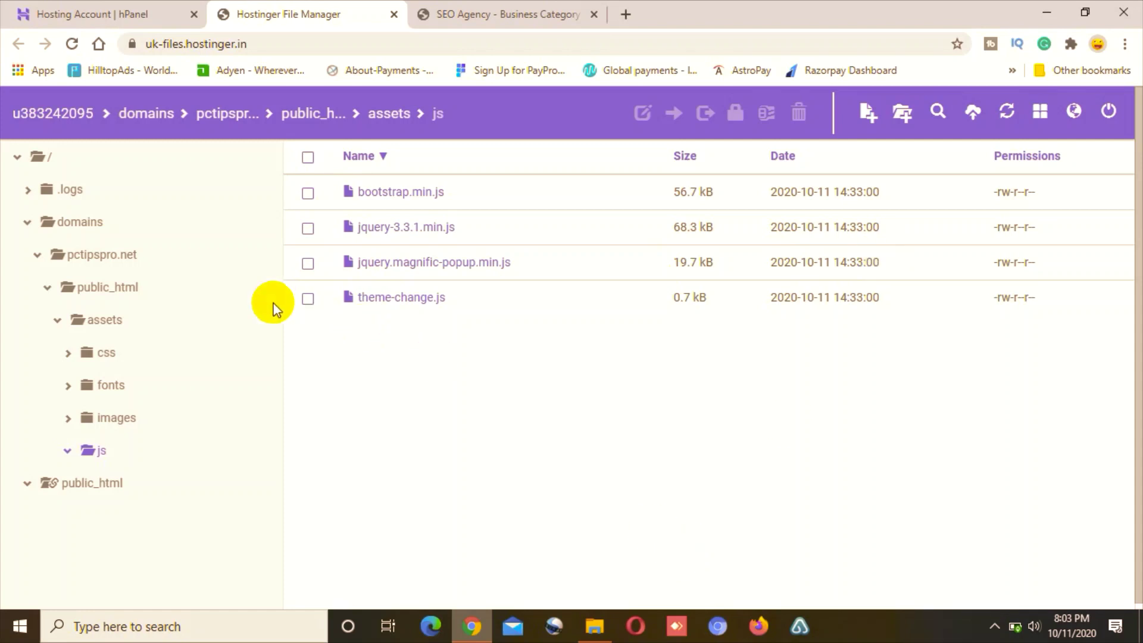
click(123, 296)
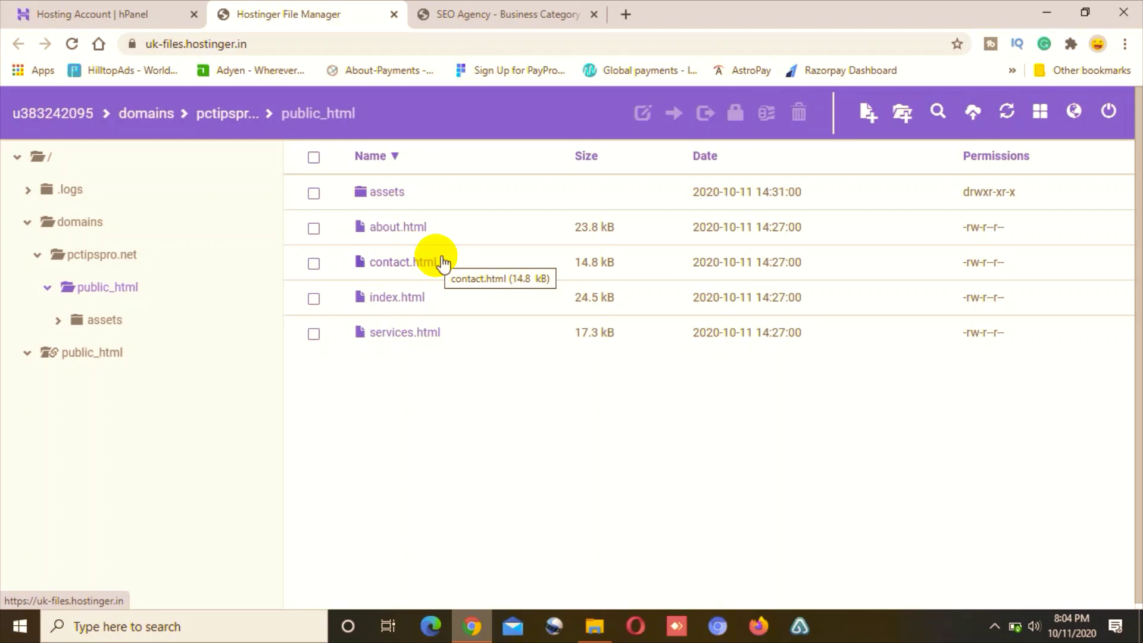
- Reload pctipspro.net in the SEO Agency tab and scroll through the fully styled homepage
click(506, 8)
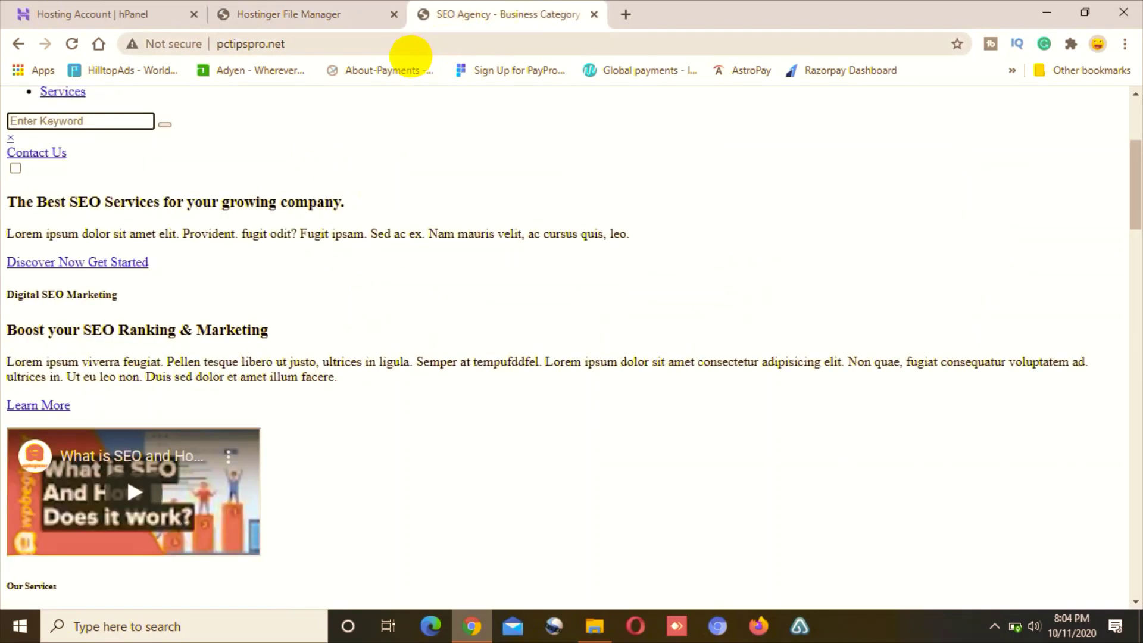
click(410, 52)
key(Return)
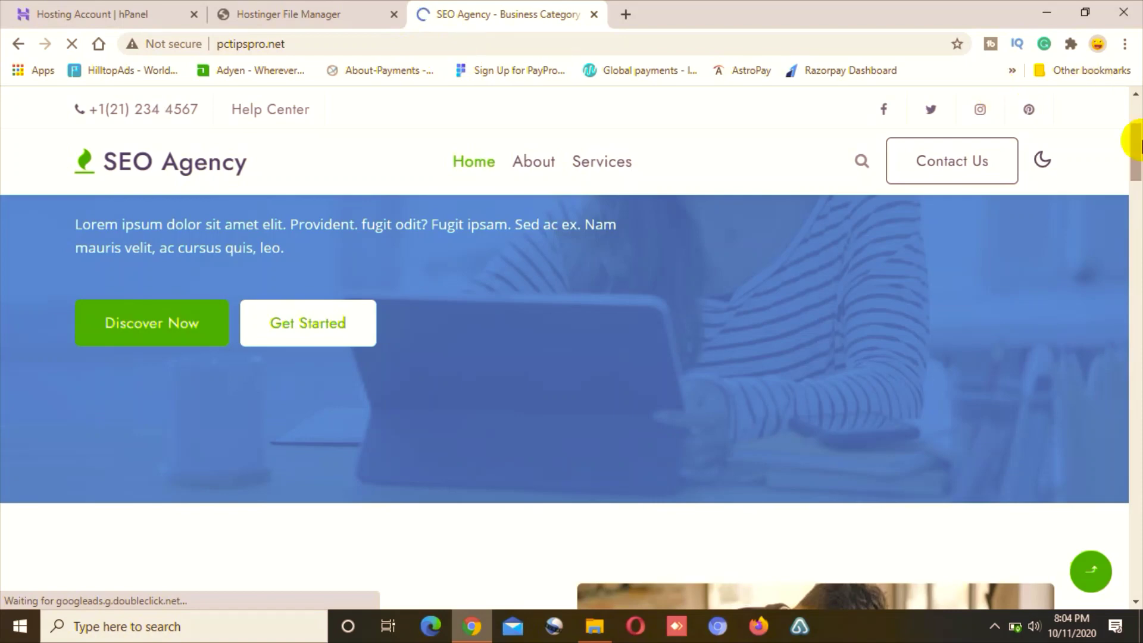
drag(1137, 143, 1138, 110)
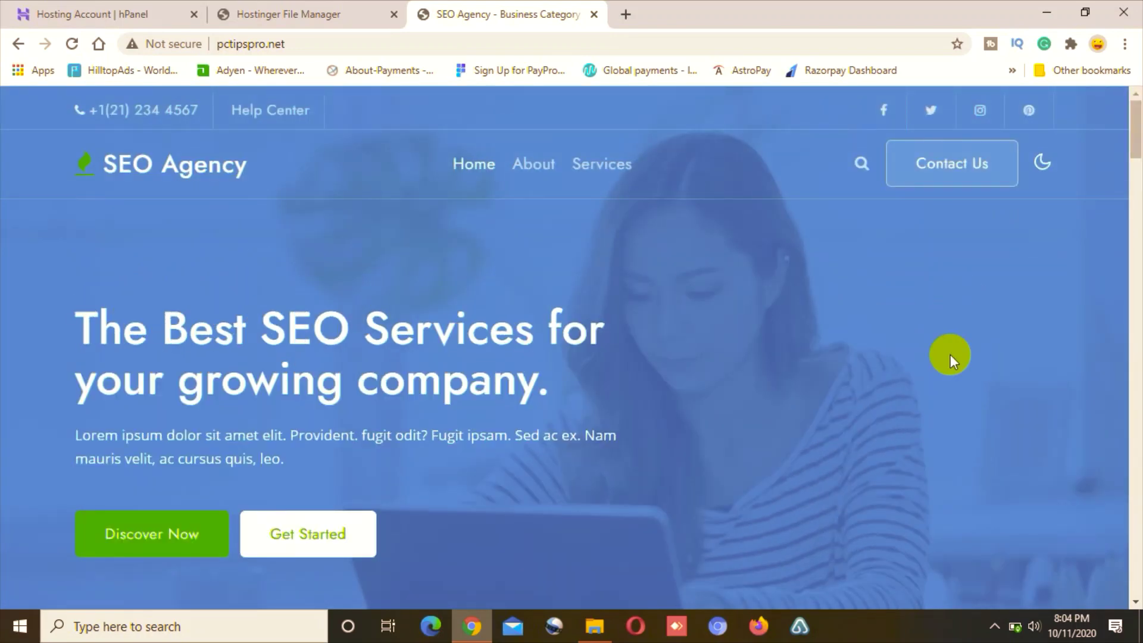
scroll(950, 355, down, 7)
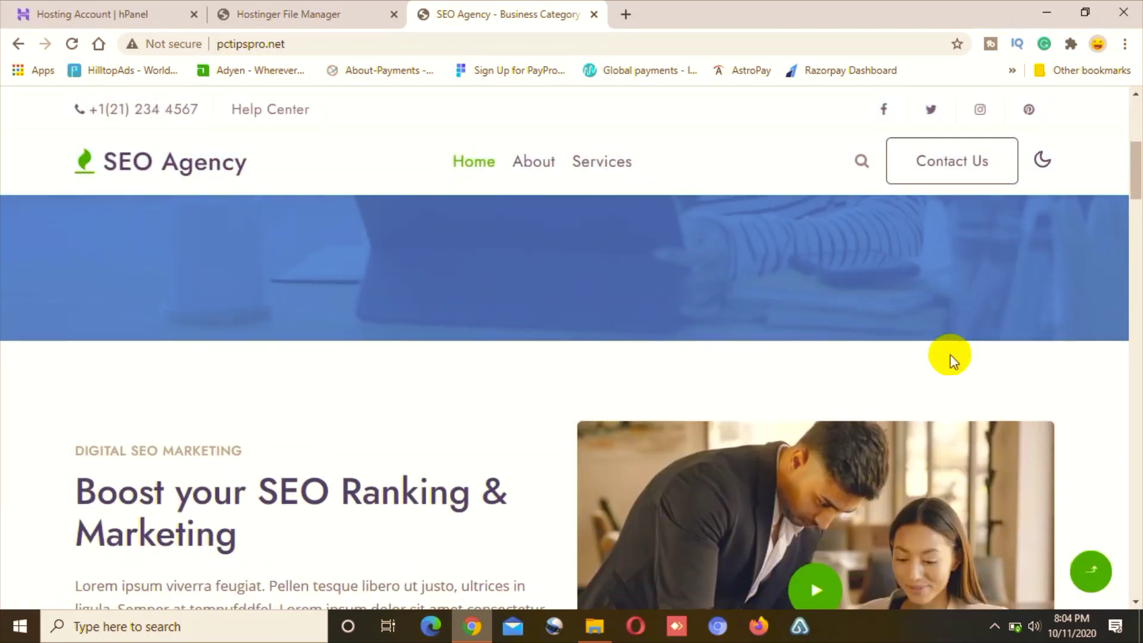
scroll(950, 355, down, 6)
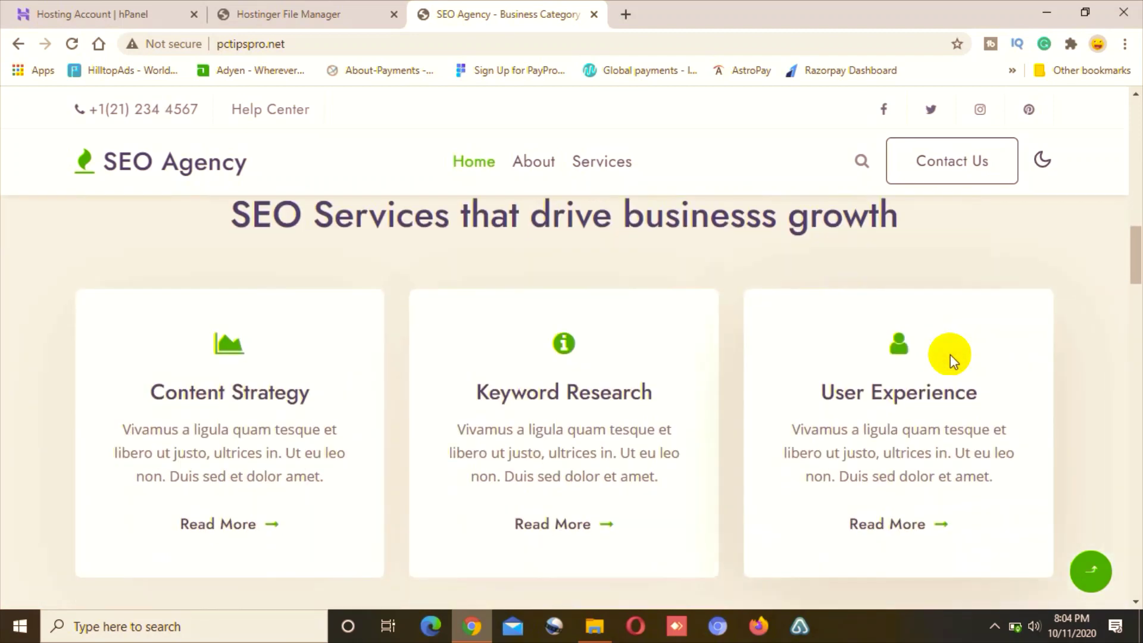
scroll(951, 355, down, 10)
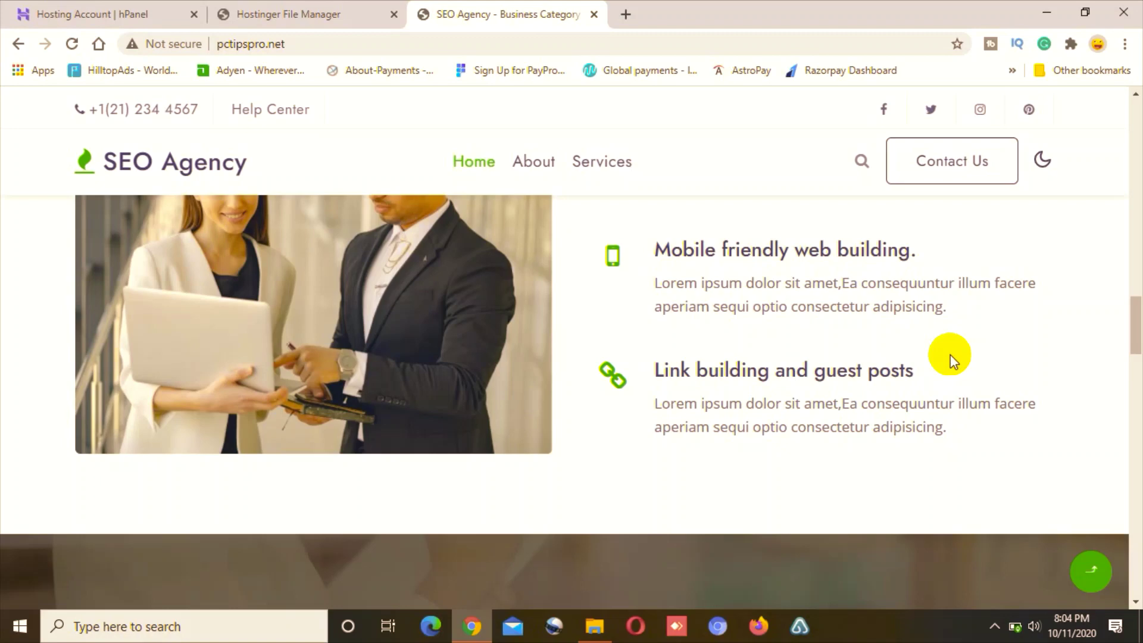
scroll(950, 354, down, 7)
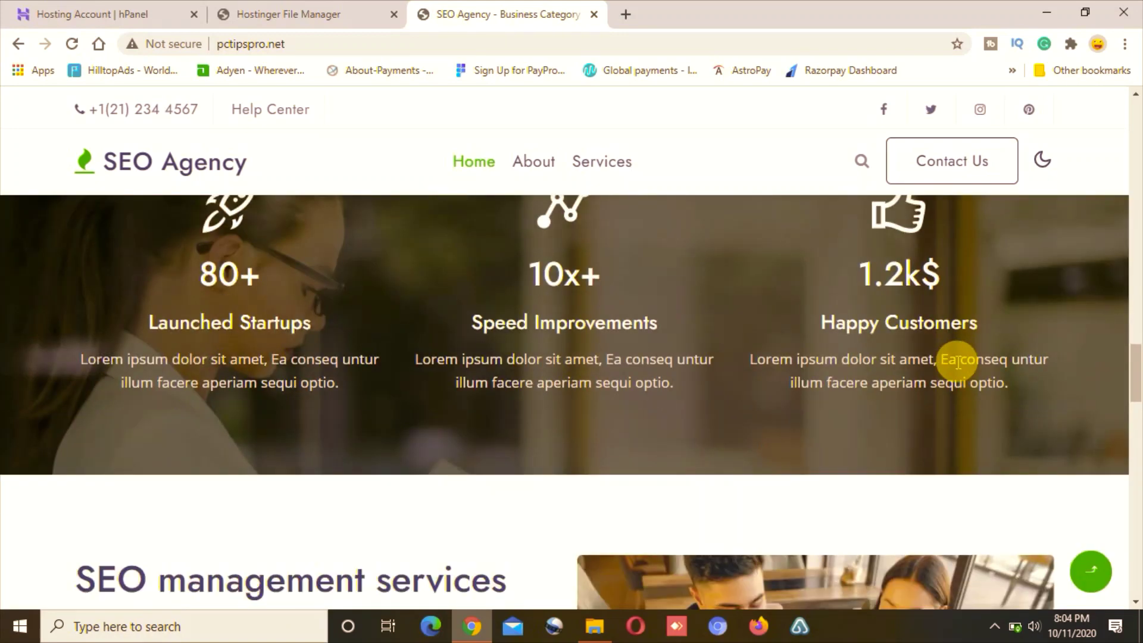